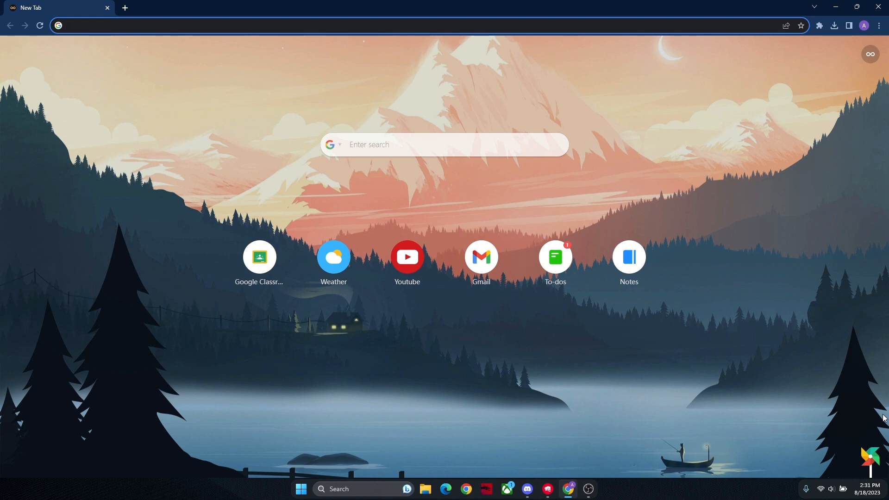
Step: Search the web for unity, open the official Unity website and download the Windows installer
text(unity)
key(Return)
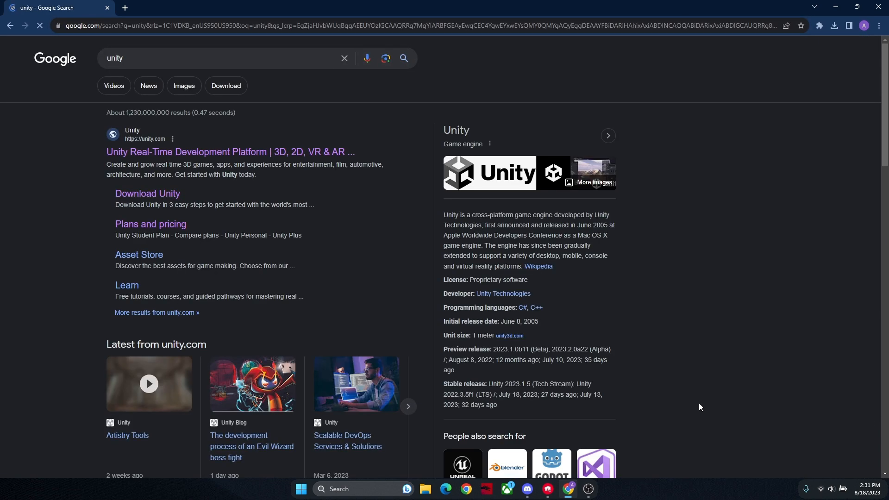
click(241, 161)
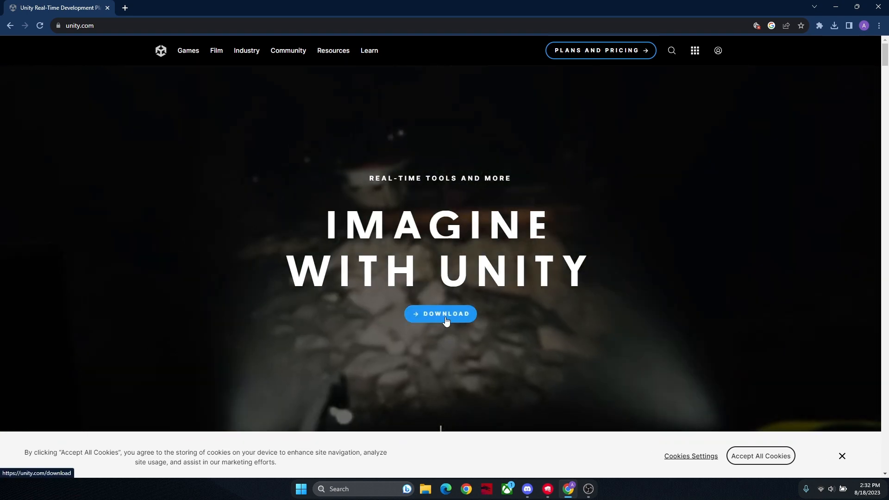
click(445, 315)
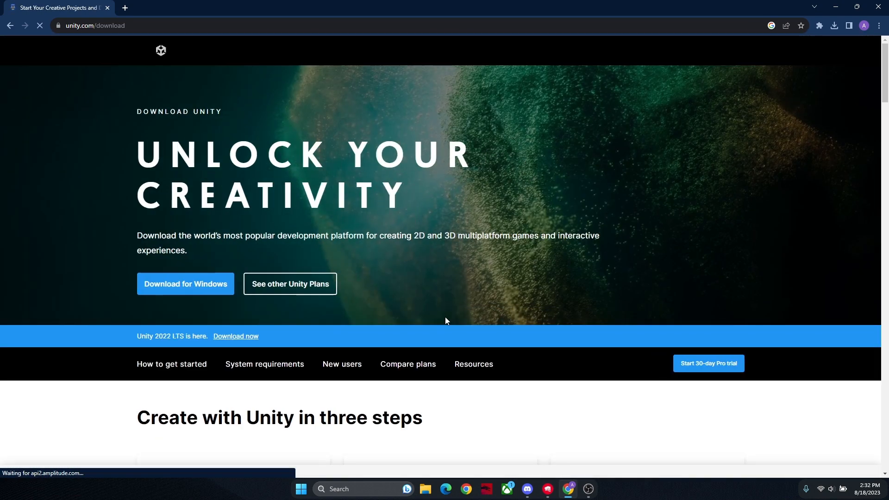
click(175, 285)
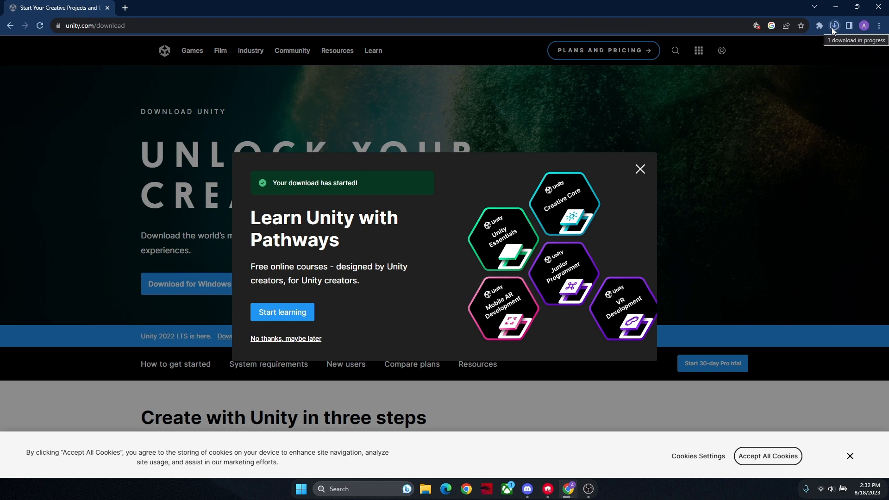
Step: Run the downloaded UnityHubSetup (3).exe to start the Unity Hub installer
mouse_move(811, 48)
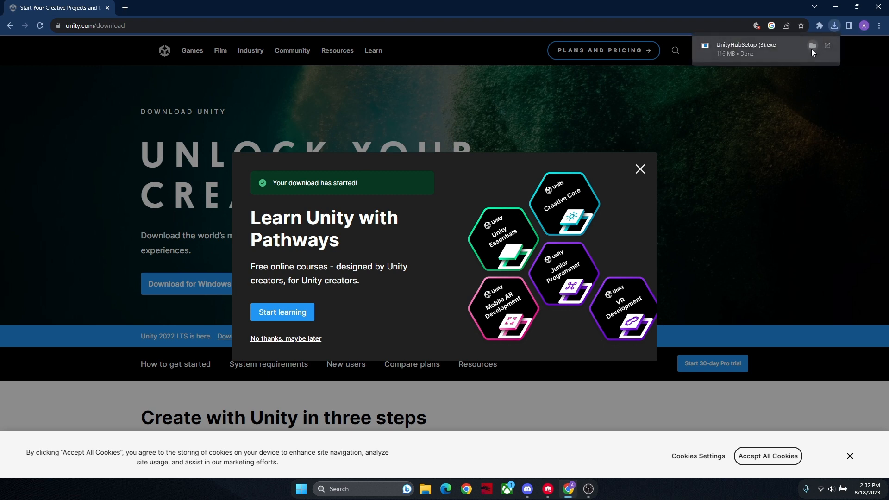
click(735, 54)
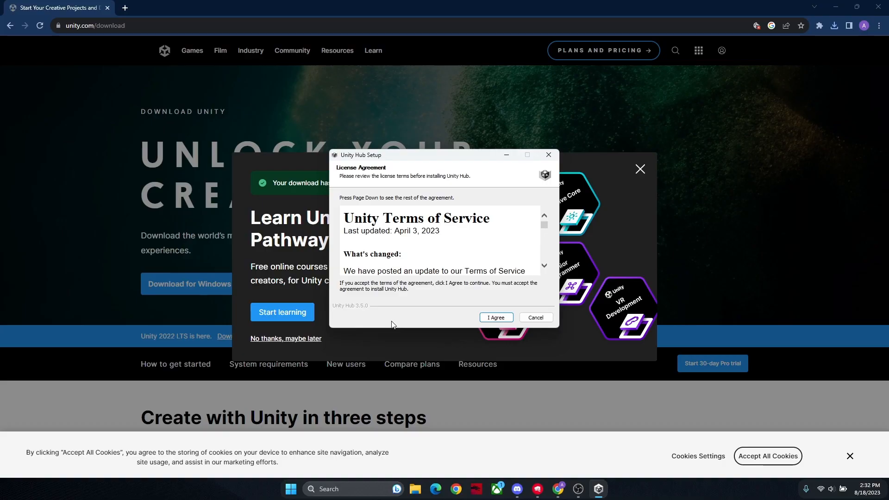
drag(395, 156, 405, 149)
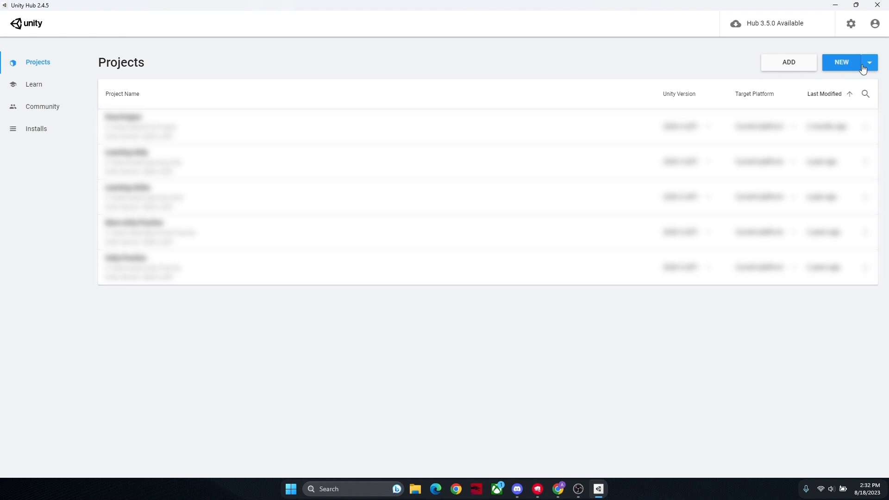
Step: Create a 3D project named "First Unity Project" in Unity Hub and maximize the editor window
click(844, 64)
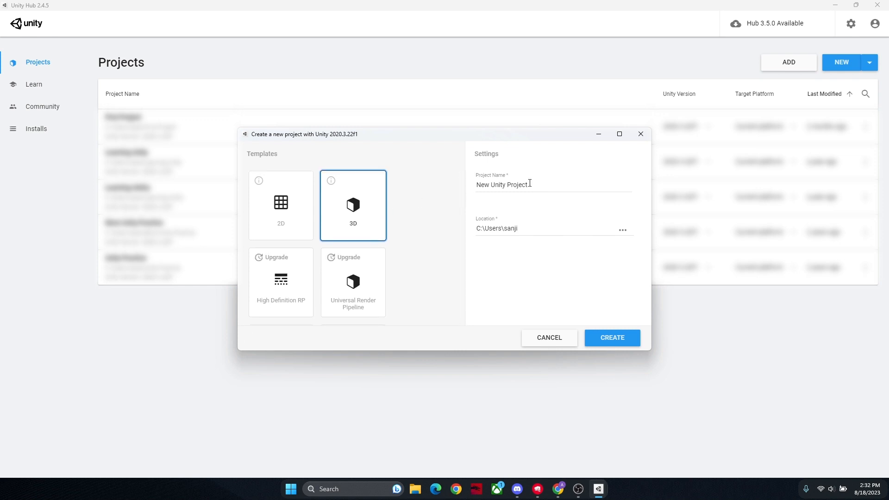
drag(546, 185, 452, 190)
key(BackSpace)
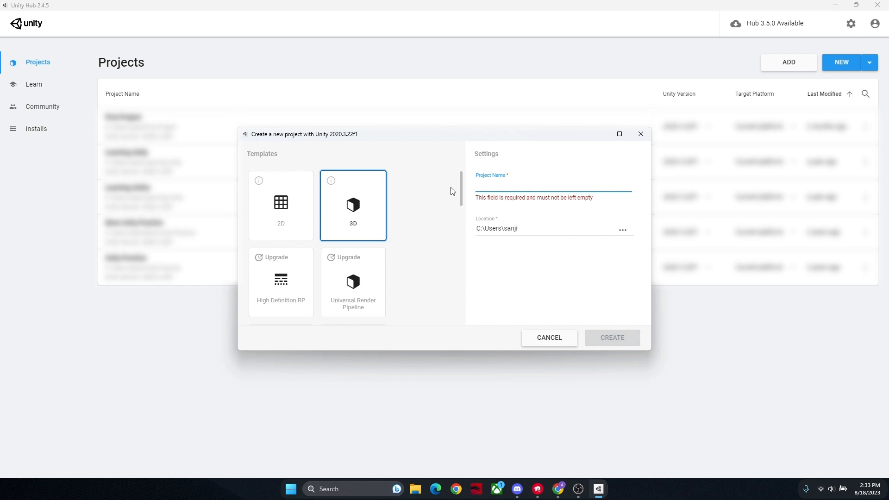
text(F)
key(BackSpace)
text(First Unity Project)
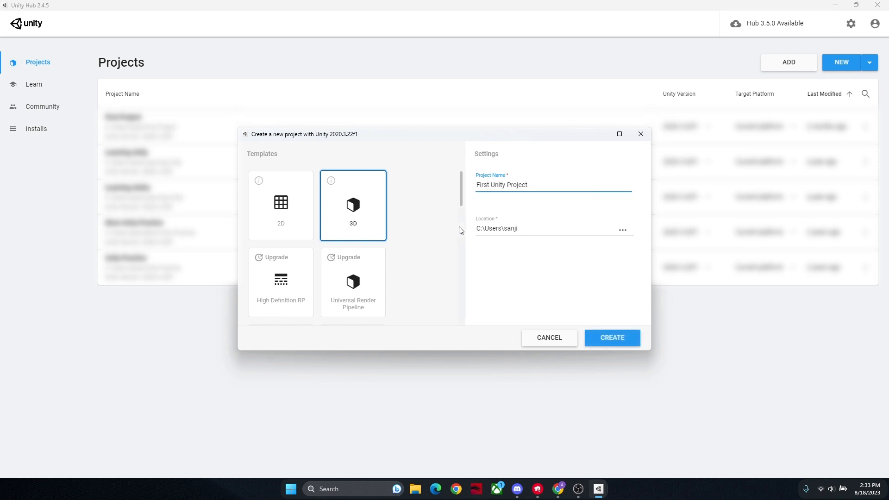
click(447, 231)
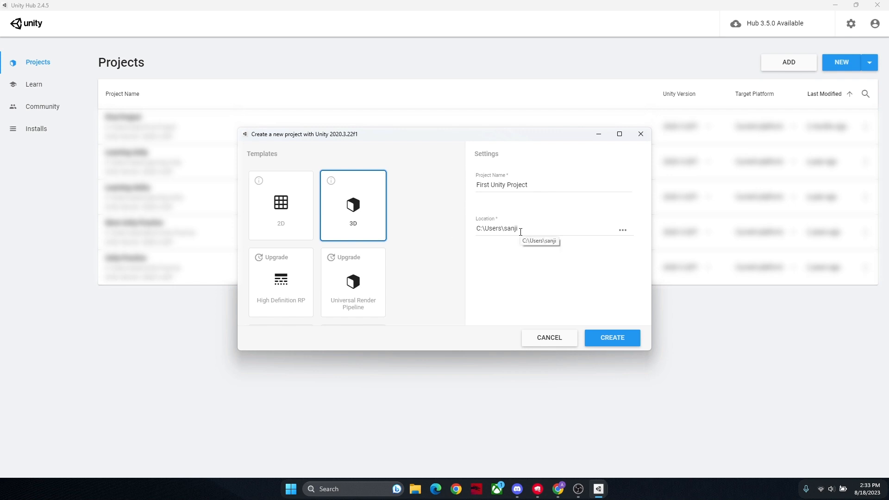
click(611, 343)
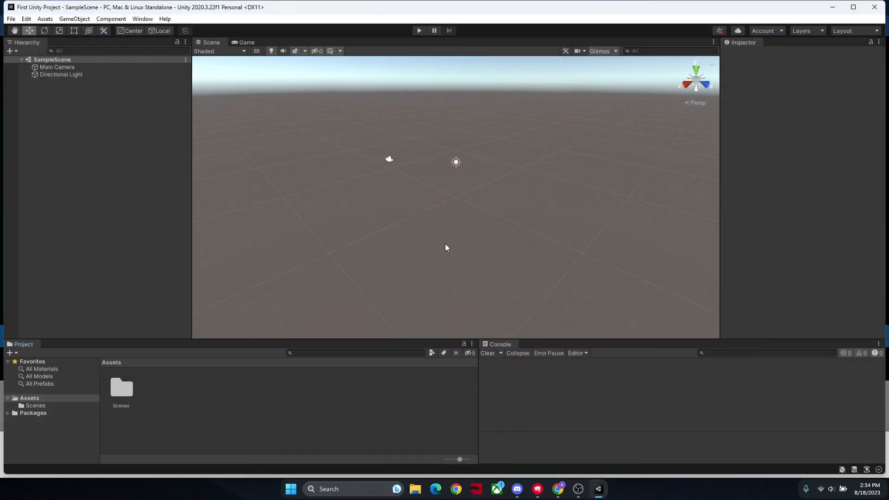
click(853, 7)
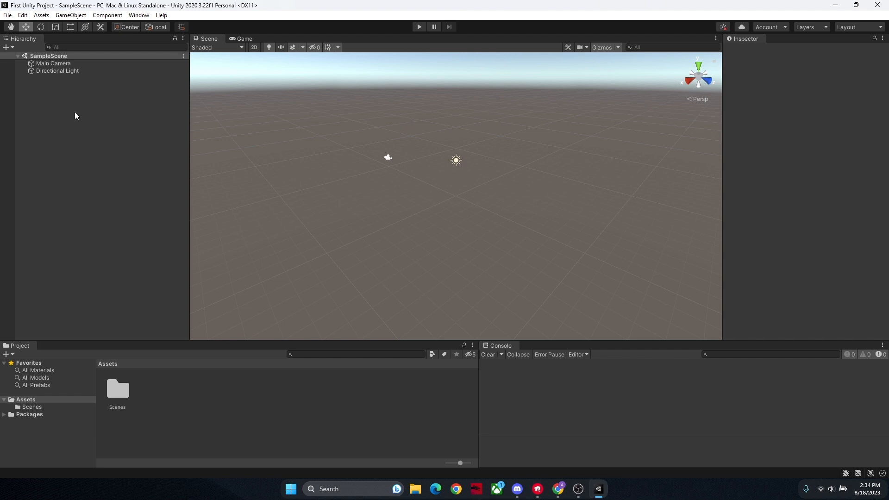
click(9, 46)
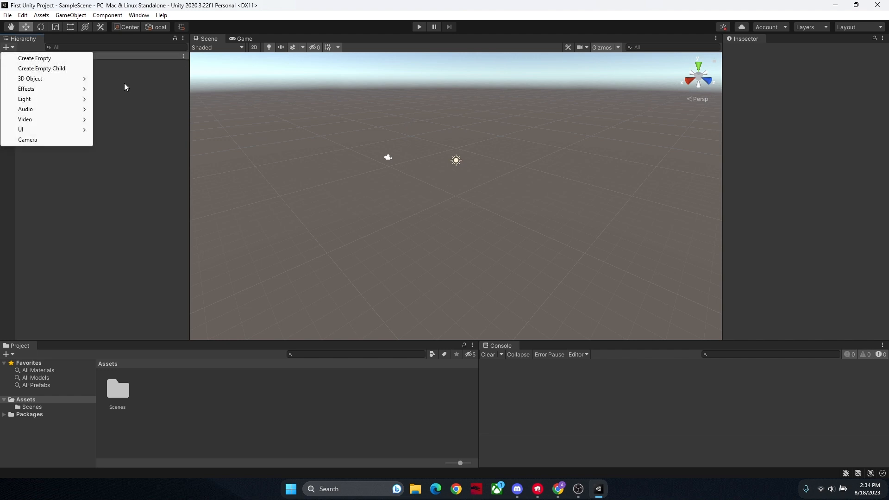
click(124, 87)
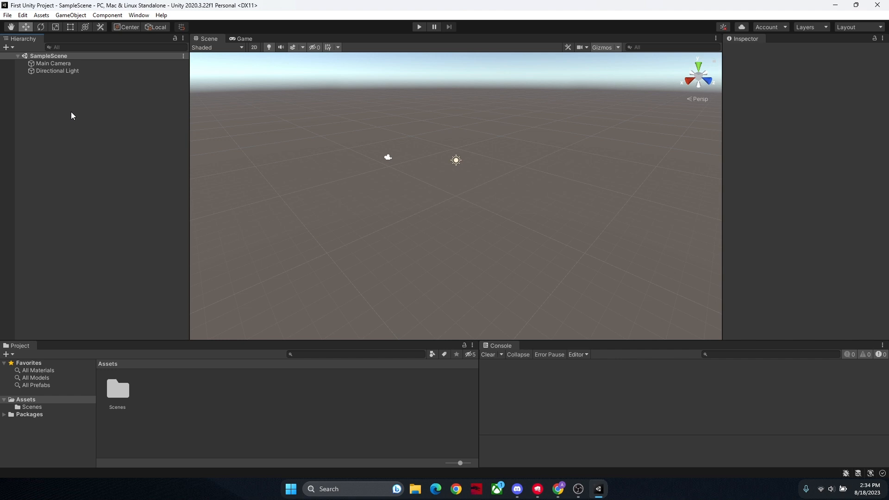
Step: Compare the Scene view with the Main Camera's picture in the Game view, and return to the Scene view
right_drag(373, 180, 431, 199)
key(w)
click(243, 39)
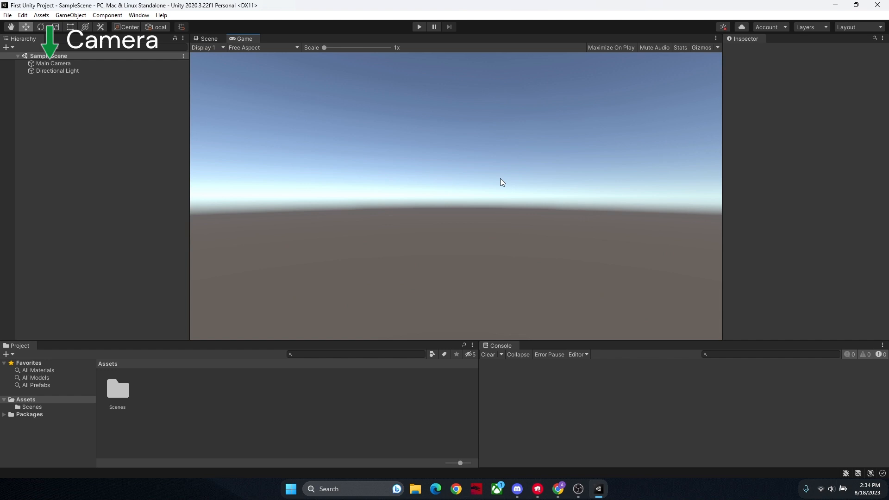
click(217, 39)
click(243, 39)
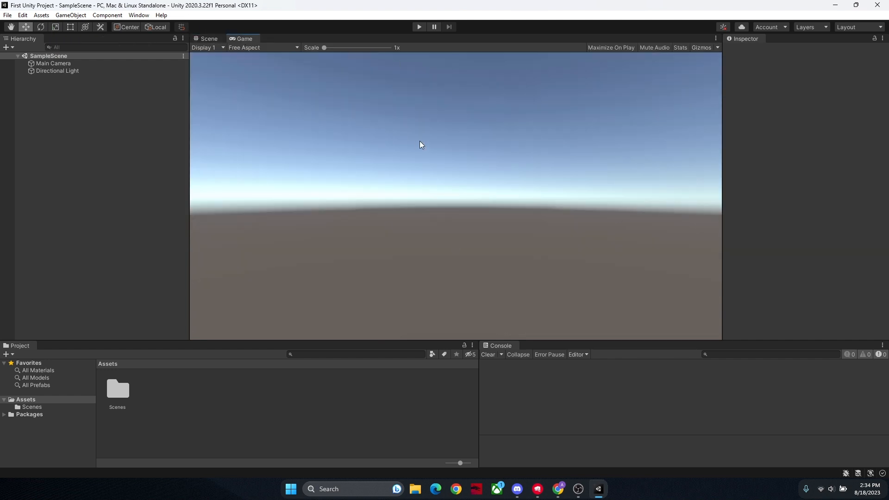
click(207, 39)
right_drag(629, 181, 424, 185)
click(438, 171)
key(s)
click(266, 124)
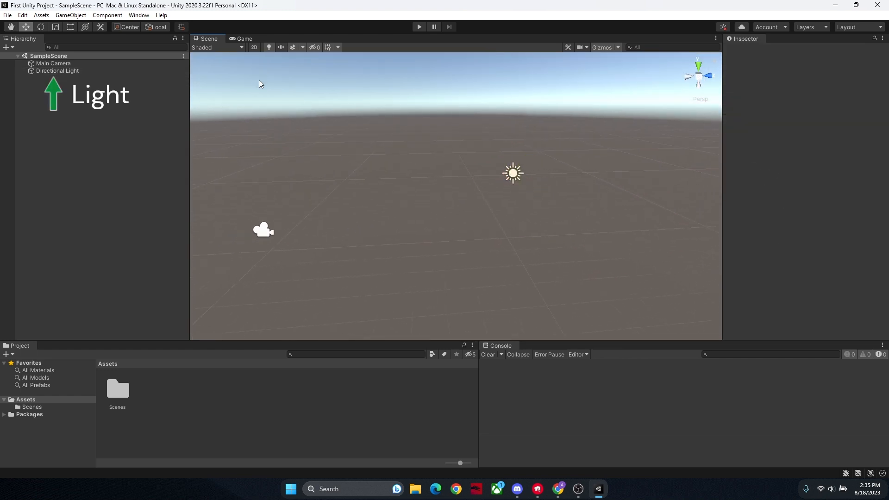
Step: Delete the Directional Light from the scene and undo the deletion
click(509, 174)
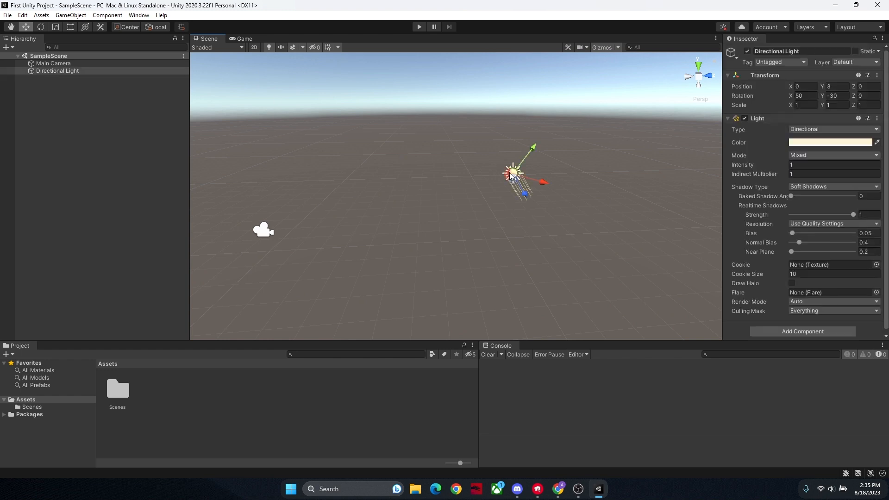
key(Delete)
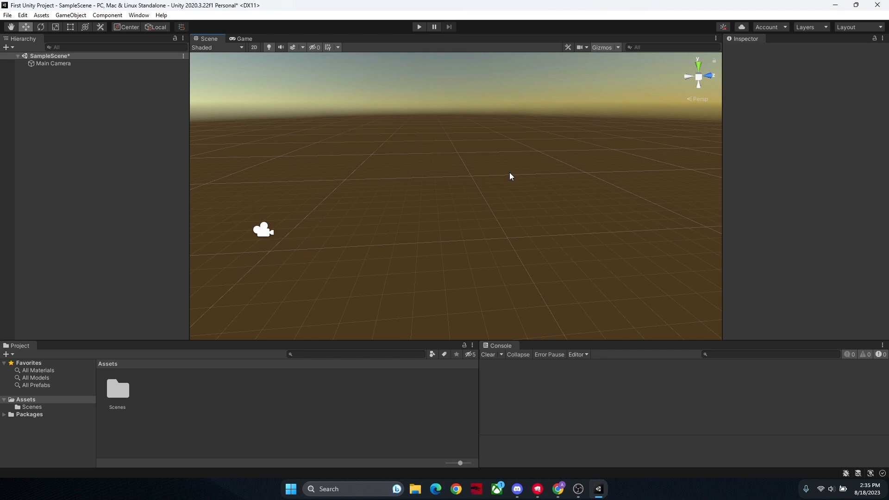
key(ctrl+z)
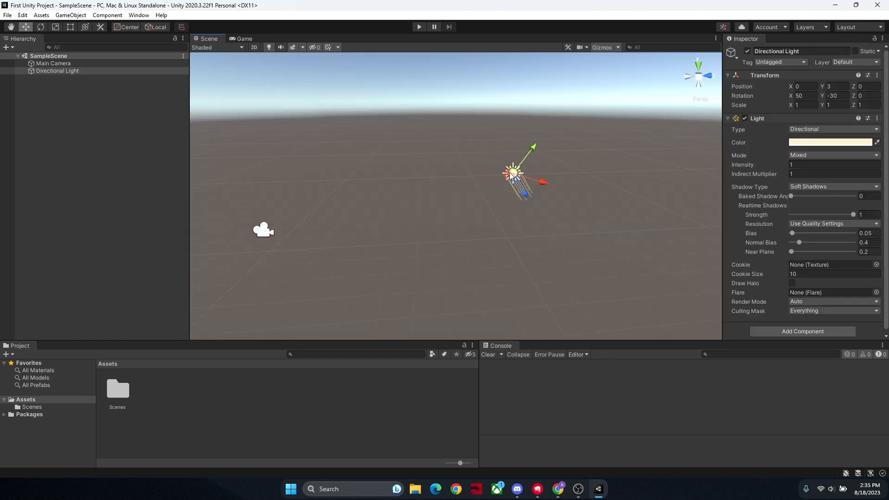
Step: Add a 3D cube to SampleScene at the top level of the scene
click(426, 180)
right_drag(465, 167, 254, 162)
key(w)
key(s)
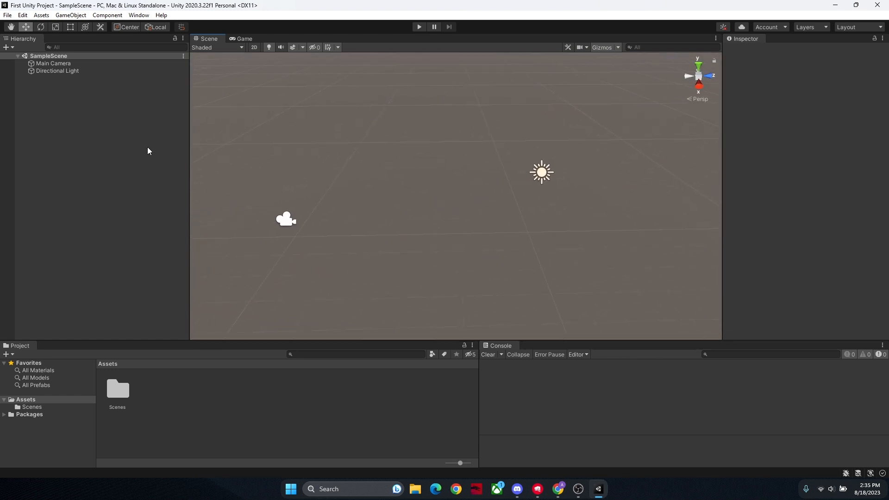
right_click(148, 147)
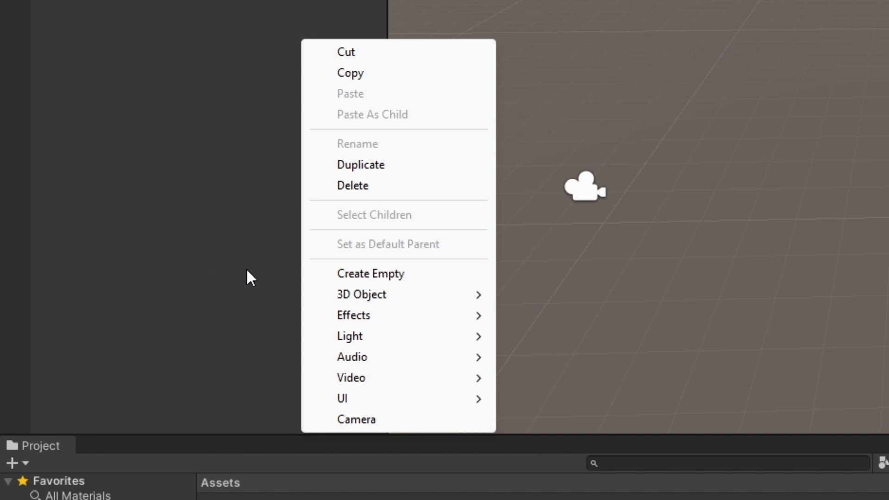
mouse_move(363, 289)
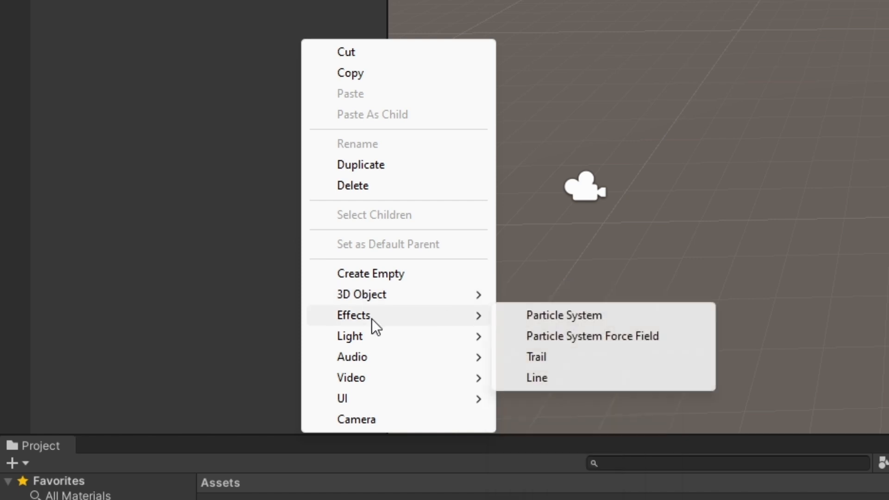
mouse_move(376, 342)
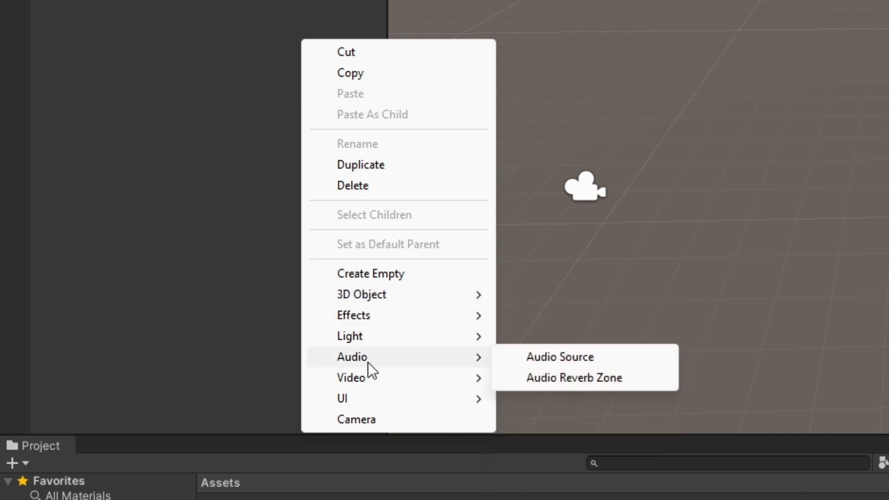
mouse_move(370, 397)
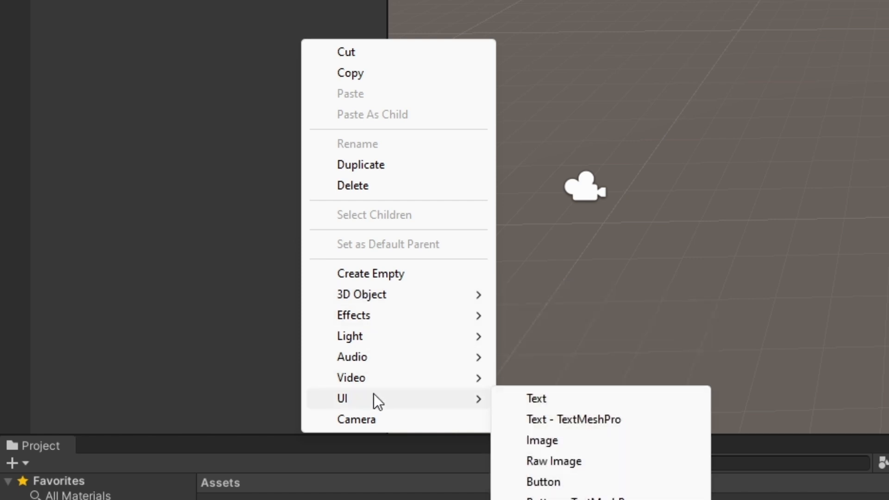
mouse_move(393, 291)
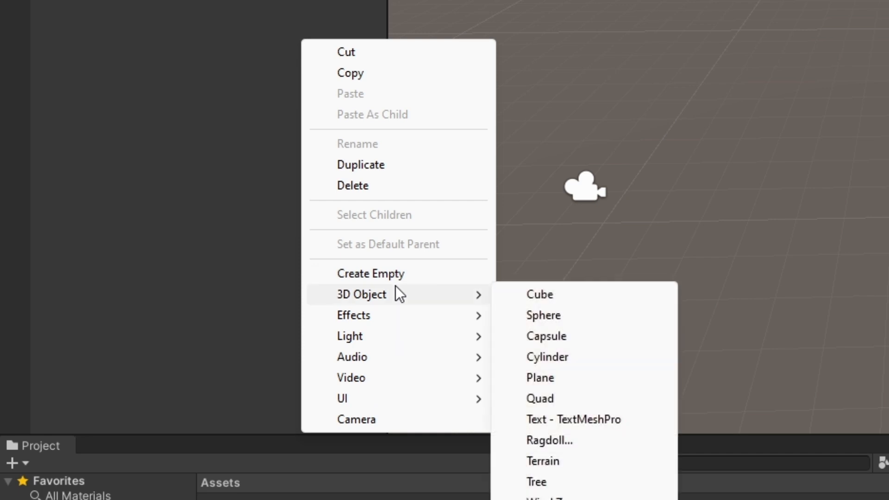
click(533, 292)
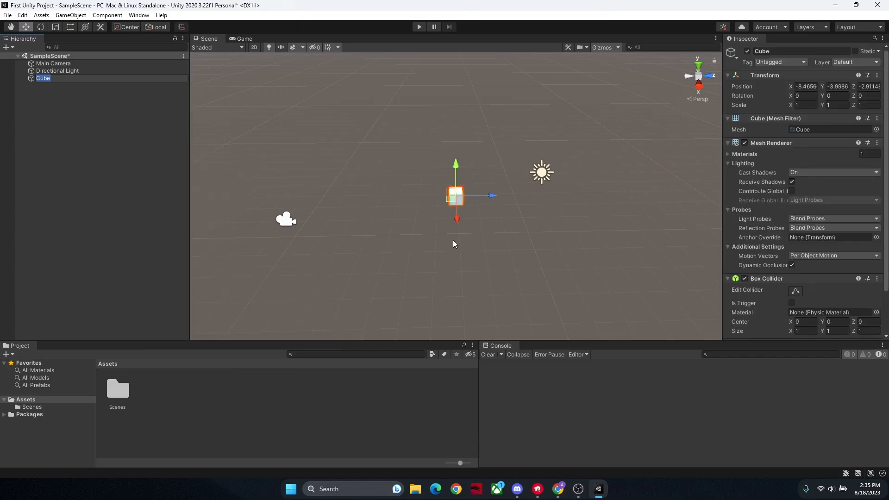
Step: Raise the cube along the vertical axis to a Y position of about 2.88
click(493, 234)
right_drag(493, 235, 469, 207)
key(w)
click(460, 225)
key(s)
key(s)
drag(463, 190, 464, 90)
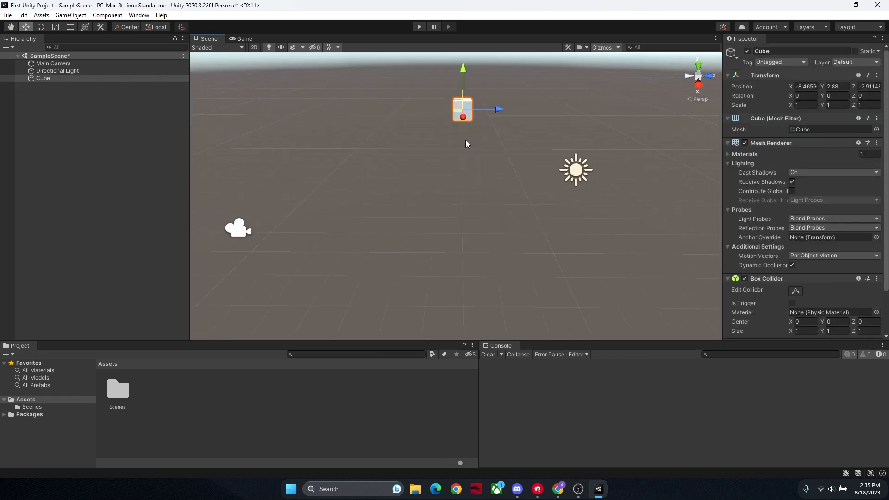
Step: Examine the cube up close from several sides in the Scene view and clear its selection
right_drag(465, 141, 430, 158)
key(w)
click(413, 177)
right_drag(425, 189, 629, 200)
key(w)
key(w)
key(a)
click(538, 220)
key(f)
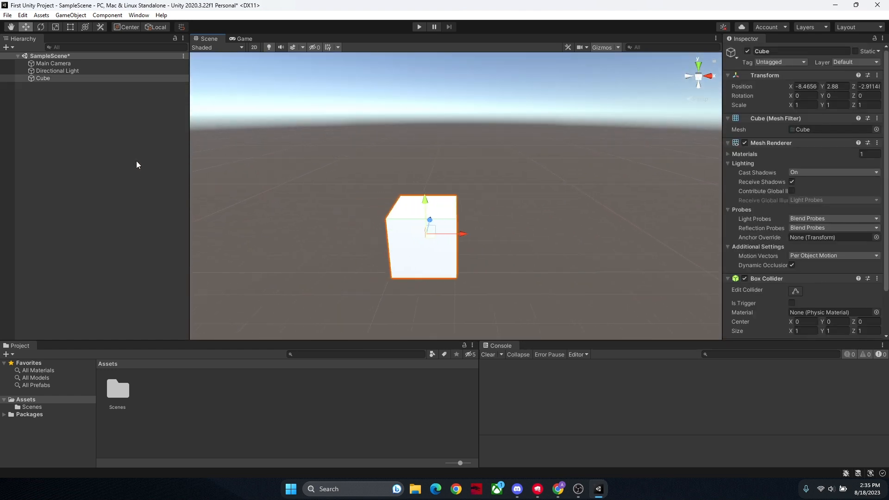
click(136, 161)
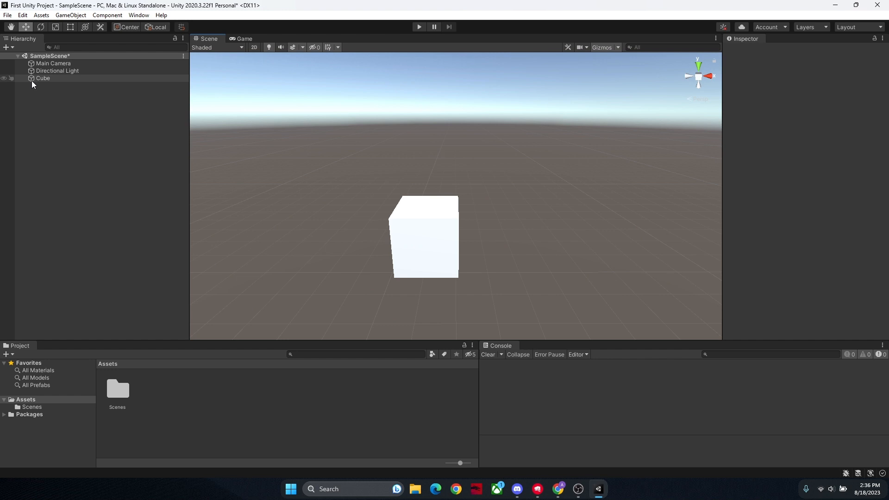
right_drag(262, 140, 456, 199)
key(a)
click(456, 199)
click(367, 184)
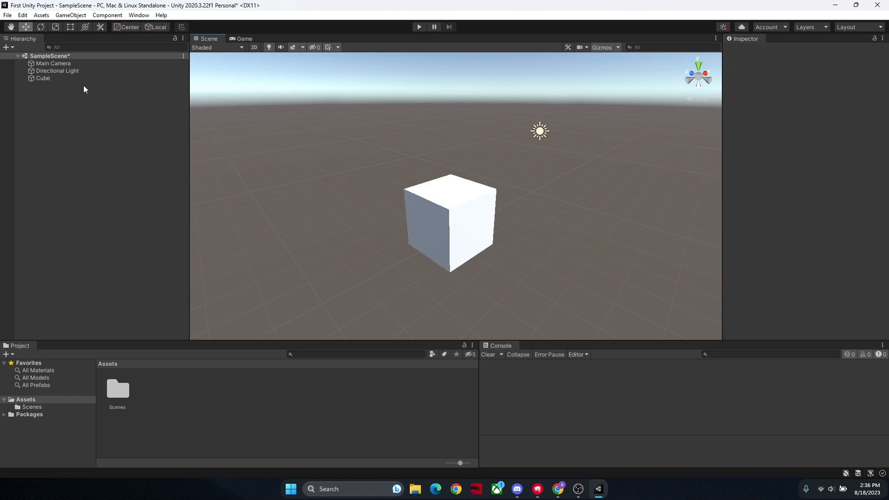
Step: Add a second 3D cube as a child of the existing cube and select the child
right_click(80, 82)
click(45, 71)
right_click(44, 72)
right_click(35, 77)
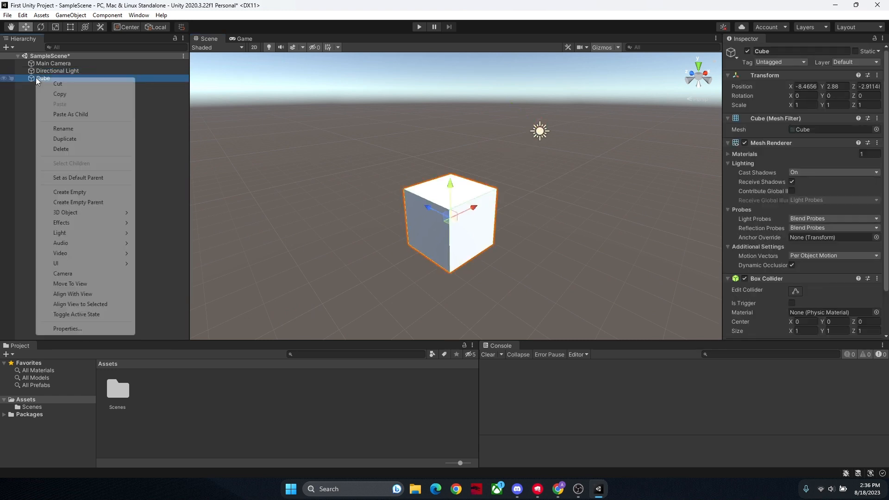
mouse_move(102, 212)
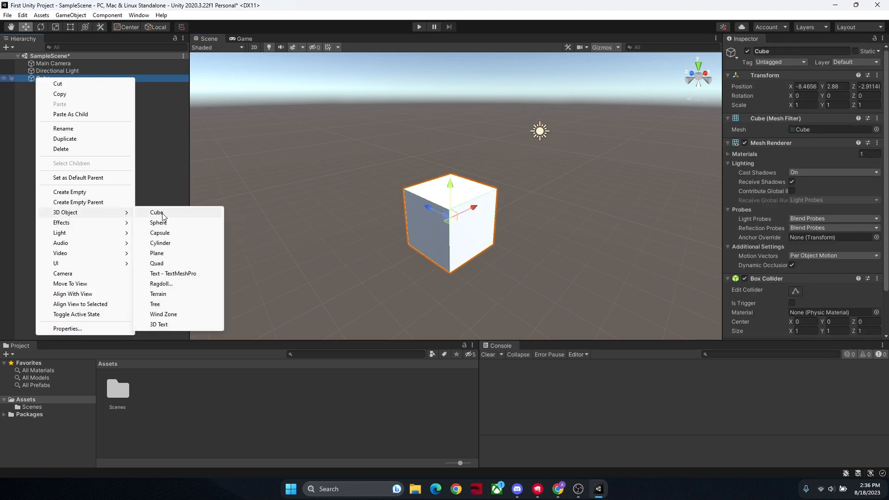
click(153, 213)
click(152, 189)
double_click(65, 85)
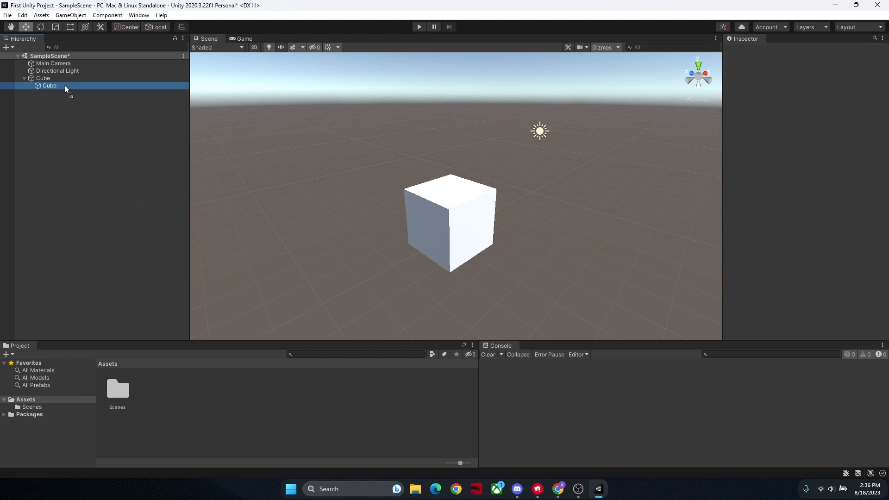
Step: Move the child cube along the Z axis to a Z position of about 1.86, beside its parent cube
right_drag(511, 248, 414, 185)
key(s)
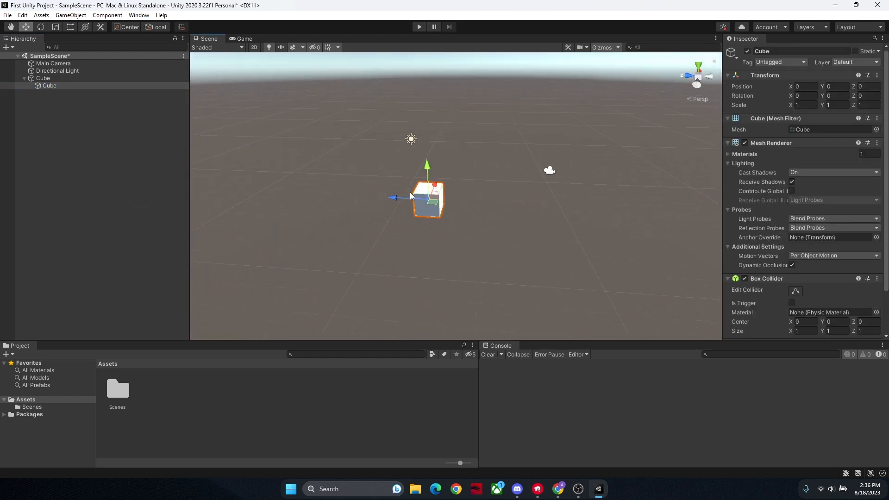
drag(400, 196, 350, 198)
click(416, 201)
click(434, 201)
Step: Select the parent cube and the child cube in turn to compare what each selection includes
click(395, 227)
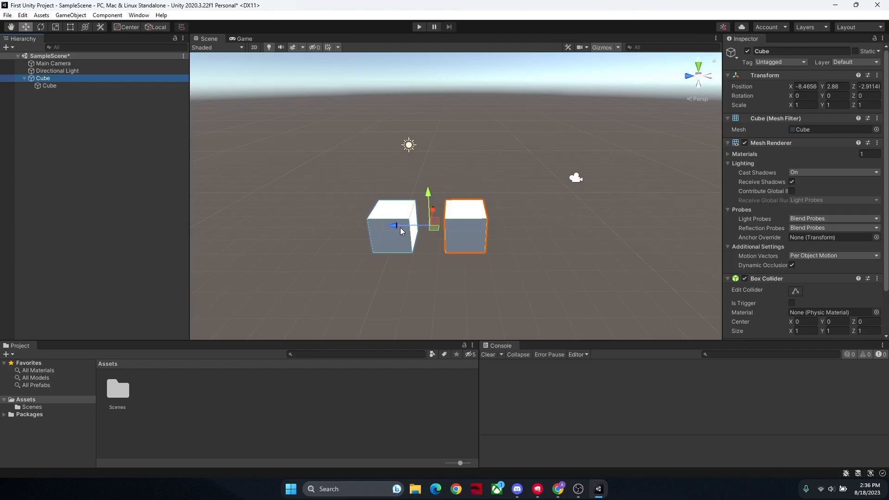
drag(400, 226, 436, 223)
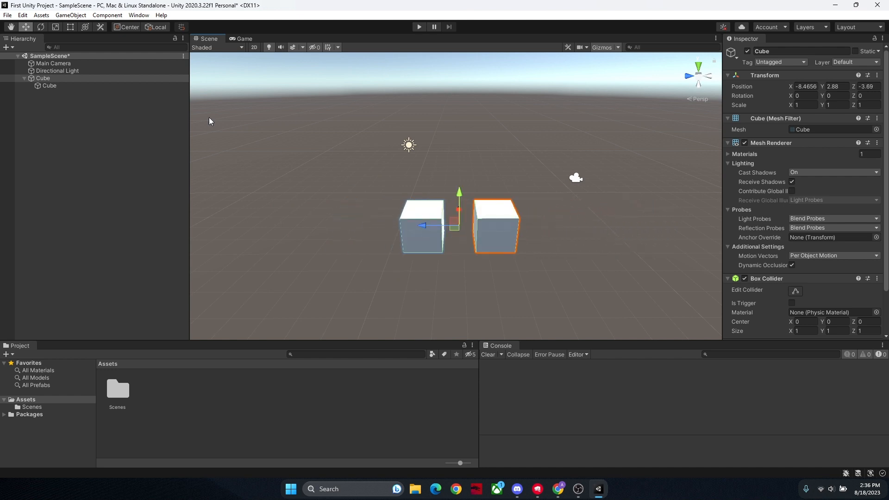
click(68, 97)
click(43, 86)
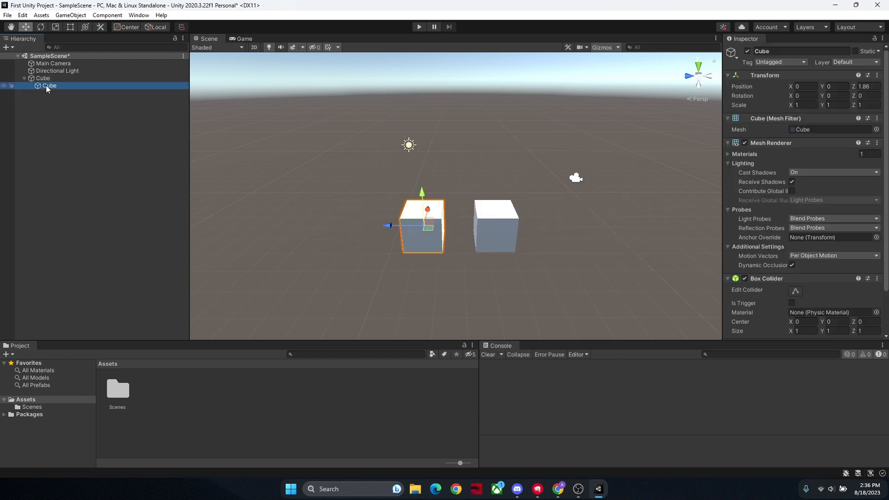
click(43, 79)
click(46, 86)
click(176, 121)
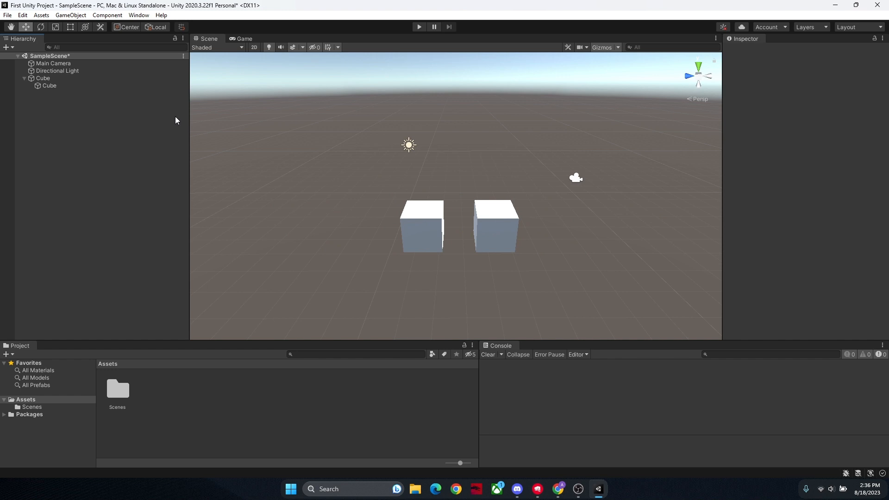
Step: Rename the top-level cube as Parent
click(43, 78)
right_click(45, 78)
click(73, 129)
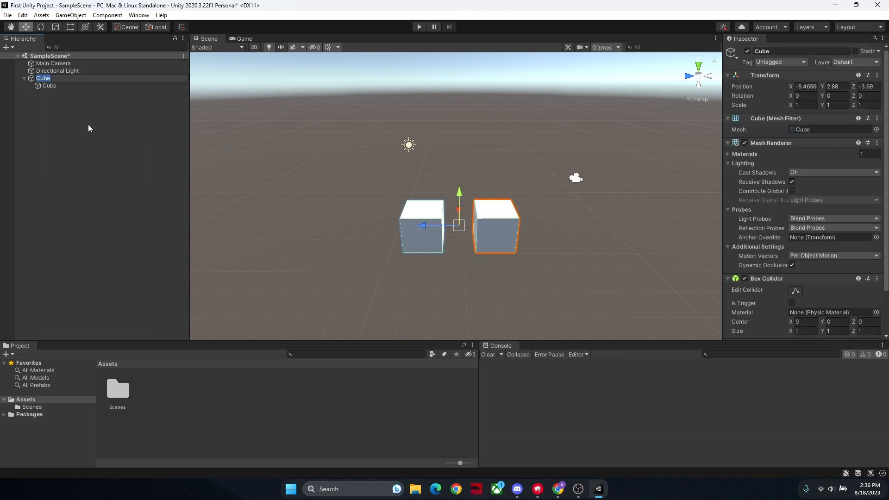
text(Parent)
key(Return)
Step: Rename the cube nested under Parent as Child
right_click(79, 84)
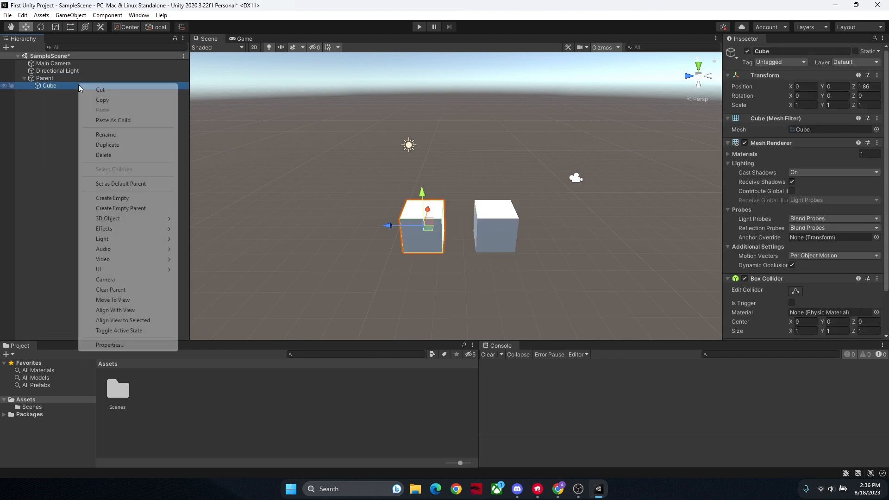
click(107, 135)
text(Child)
key(Return)
Step: Duplicate the Child cube seven times under Parent and clear the selection
key(ctrl+d)
key(ctrl+d)
key(ctrl+d)
key(ctrl+d)
key(ctrl+d)
key(ctrl+d)
key(ctrl+d)
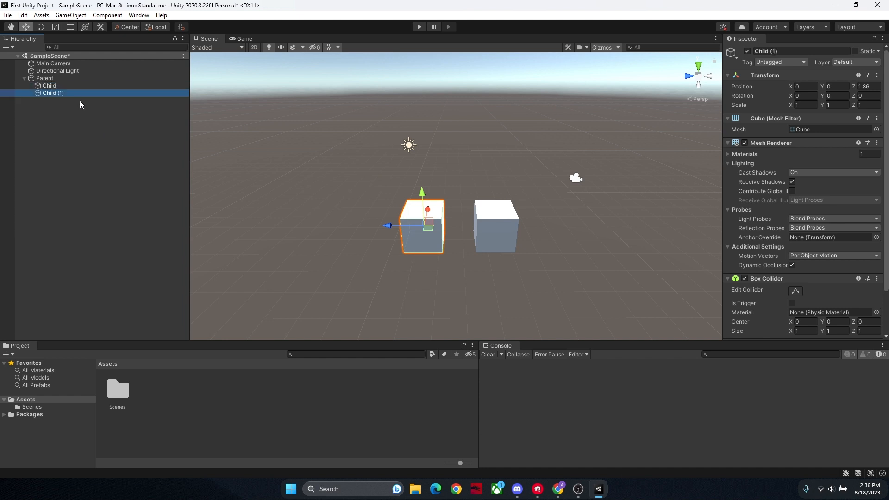
click(93, 157)
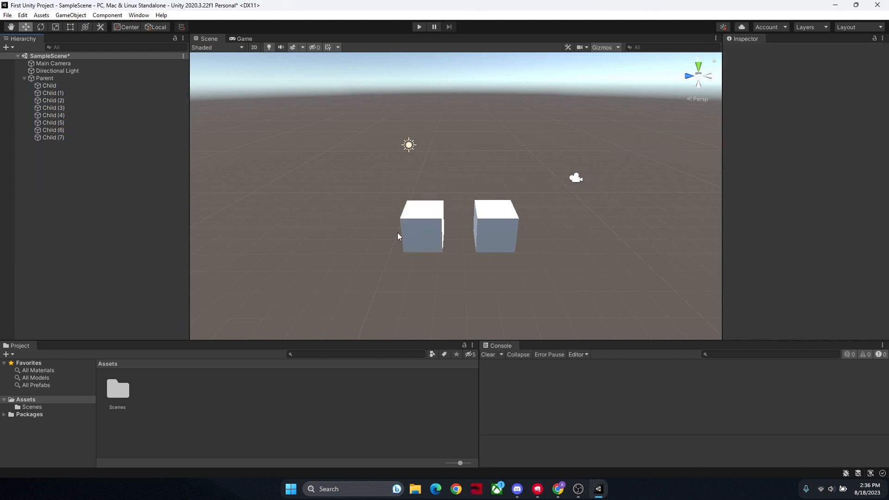
Step: Spread several of the overlapping child cubes apart along the Z axis, away from the Parent cube
click(430, 226)
drag(387, 225, 262, 226)
click(430, 226)
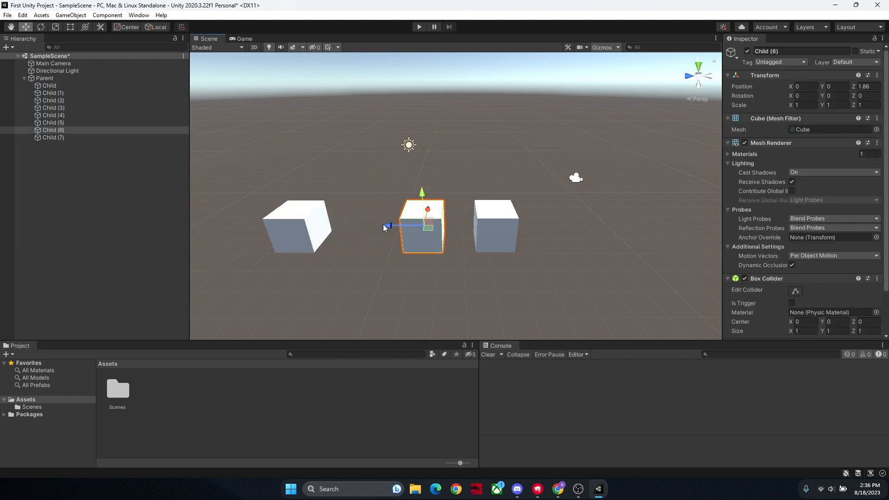
click(424, 226)
drag(386, 226, 305, 226)
click(416, 224)
click(424, 224)
click(470, 276)
drag(459, 278, 241, 196)
Step: Delete the seven duplicates, Child (1) through Child (7), from the Parent object
click(73, 93)
shift+click(63, 138)
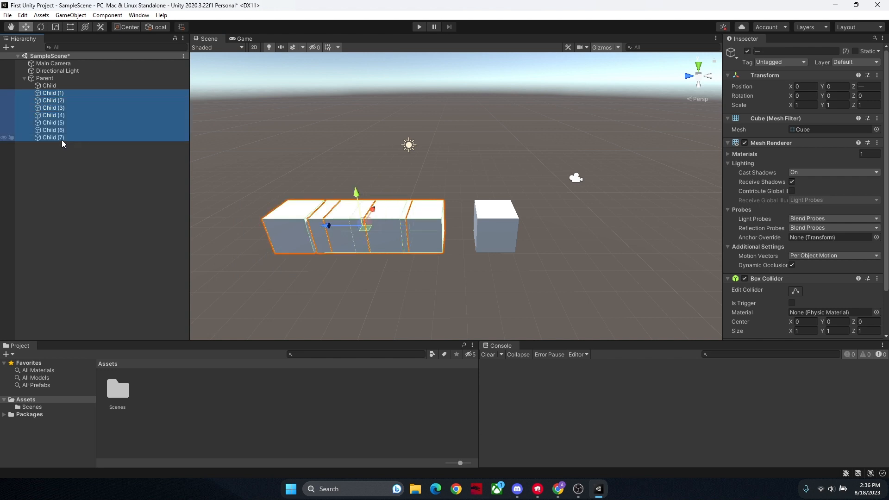
key(Delete)
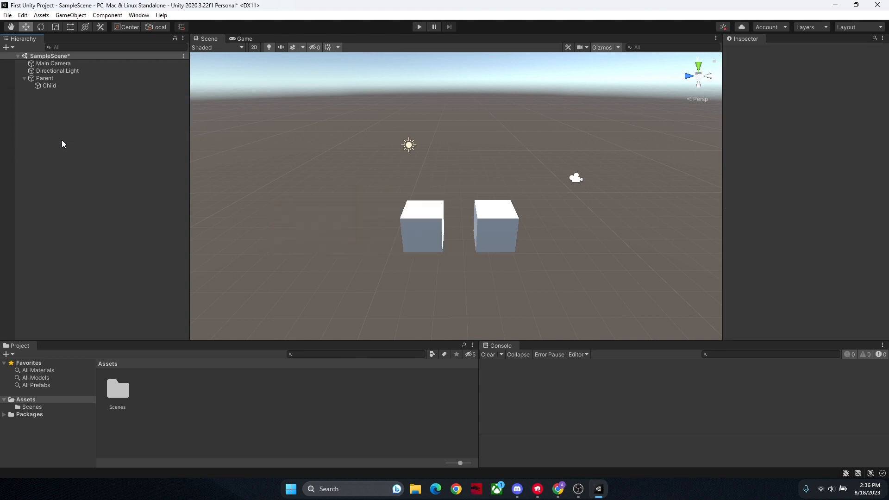
Step: Delete the remaining Child cube so that only the Parent cube is left
click(57, 86)
click(55, 131)
click(62, 86)
key(Delete)
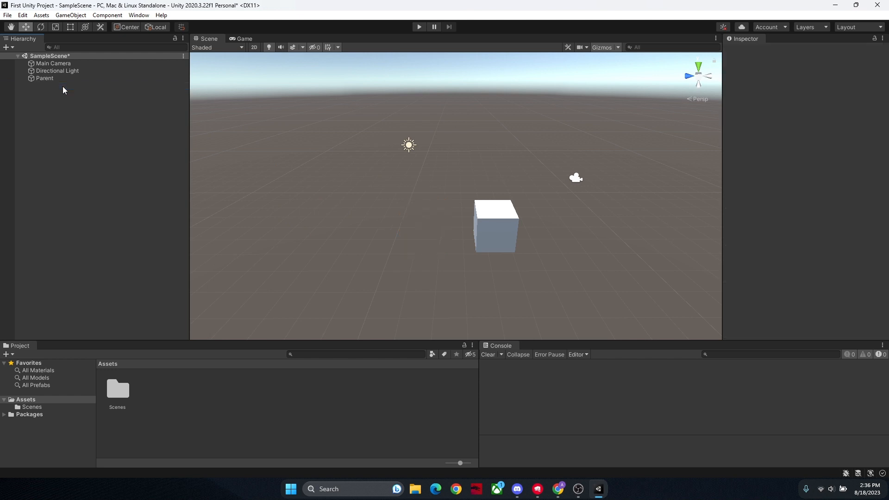
Step: Select the Parent cube and review its components and properties in the Inspector
click(501, 230)
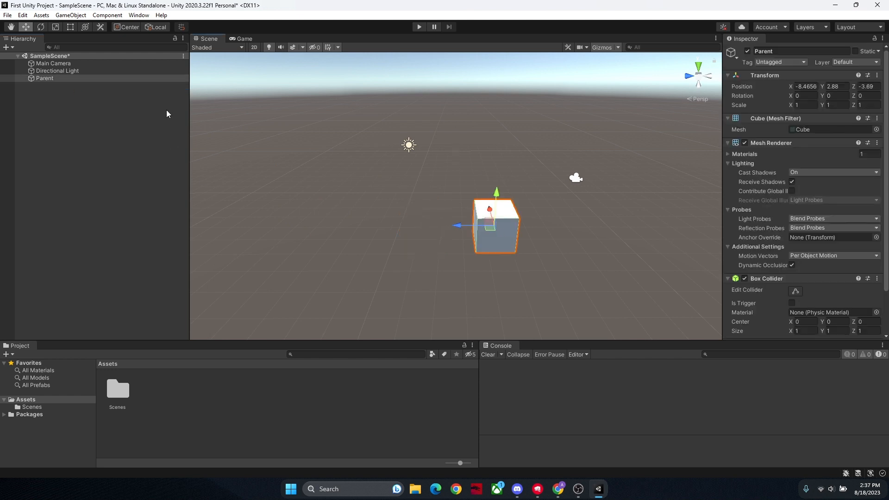
click(54, 136)
key(w)
right_drag(493, 233, 426, 242)
click(428, 243)
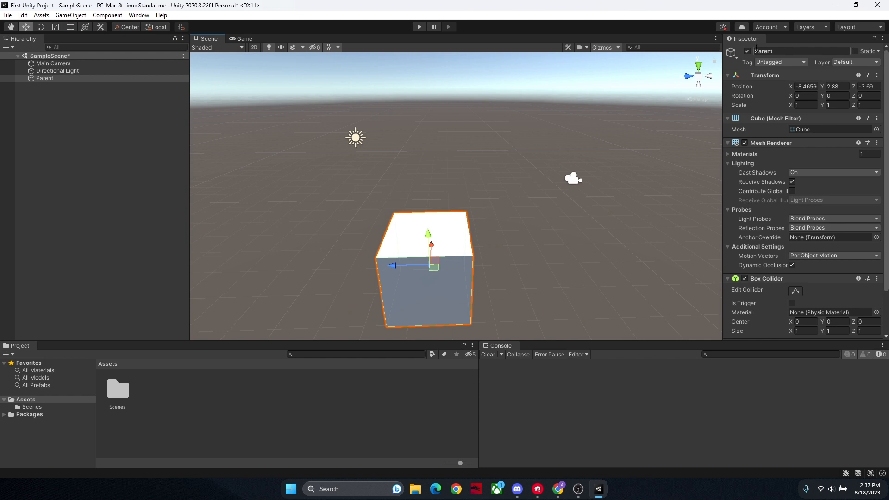
scroll(769, 87, down, 3)
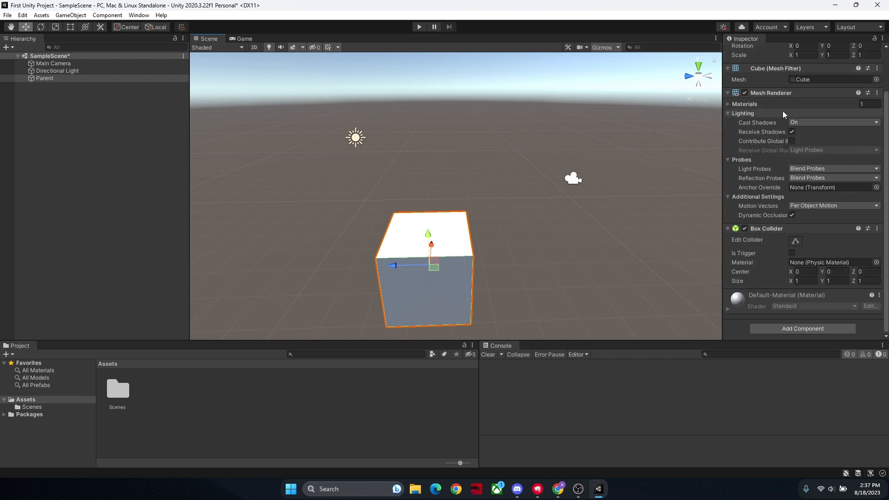
scroll(783, 113, up, 3)
right_drag(546, 219, 543, 244)
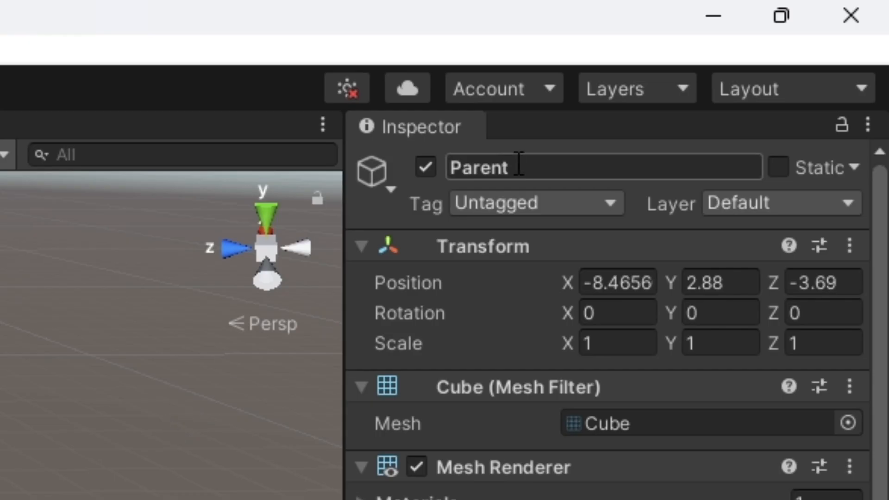
Step: Change the Parent cube's name to the arbitrary text "wseofijweoifjwoeifj"
click(466, 168)
click(467, 167)
key(BackSpace)
text(t)
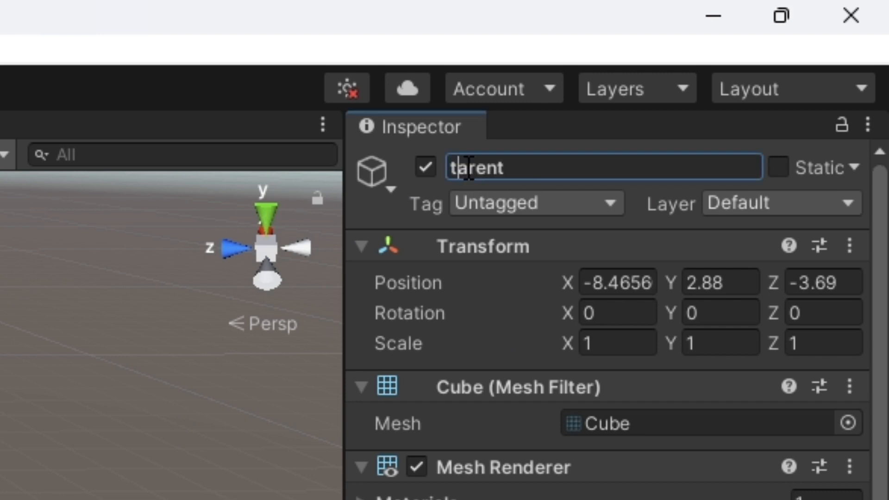
double_click(468, 167)
text(wseofijweoifjwoeifj)
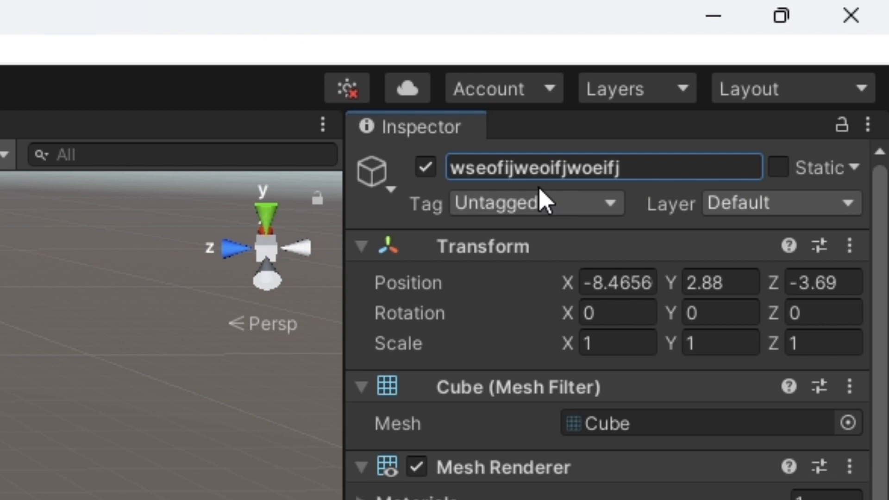
Step: Rename the selected object as Cube
double_click(540, 167)
key(BackSpace)
text(Cube)
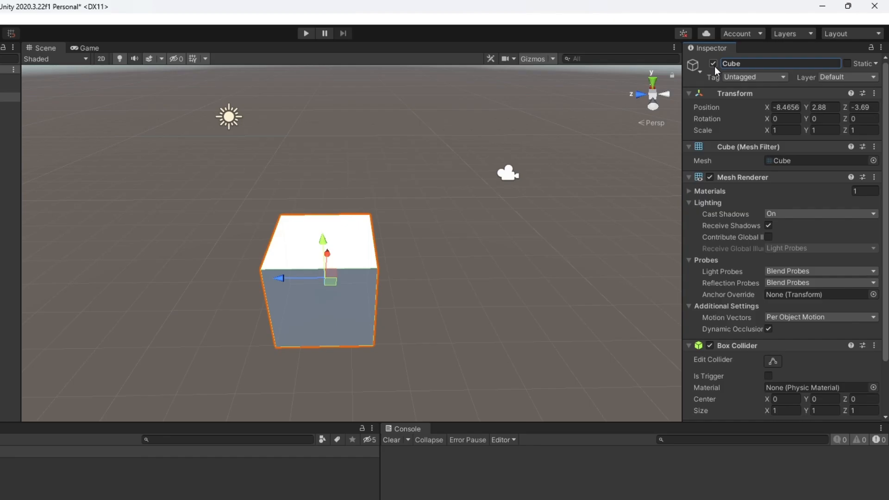
Step: Switch the cube's active state off and on several times, ending with the cube enabled
click(714, 65)
click(715, 66)
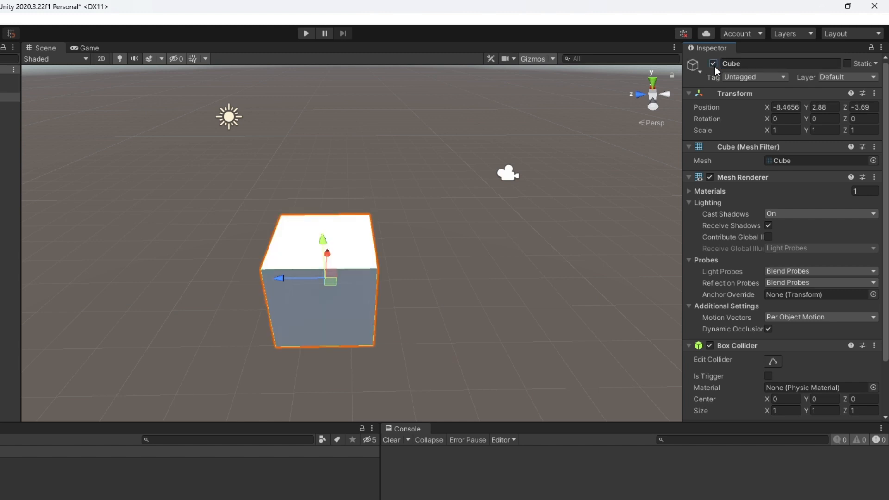
click(714, 66)
click(715, 66)
click(714, 63)
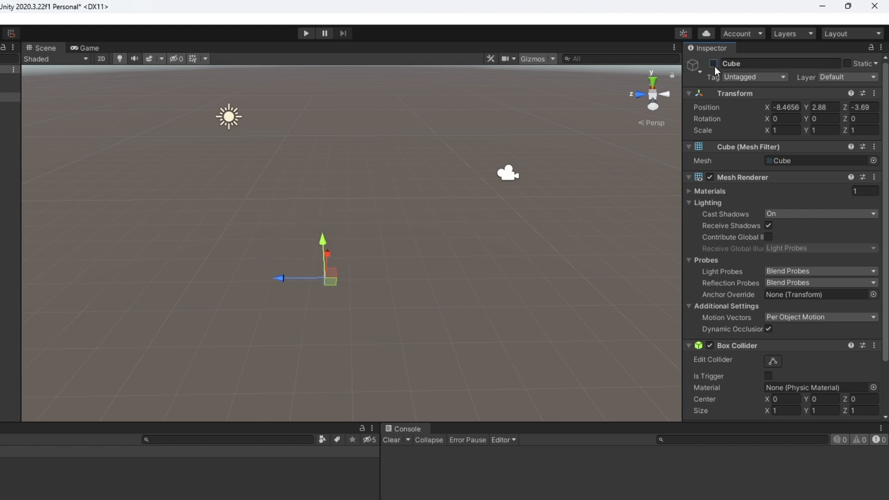
click(715, 65)
Step: Look through the cube's Layer options and the Tag setting without changing them, and clear the selection
click(843, 77)
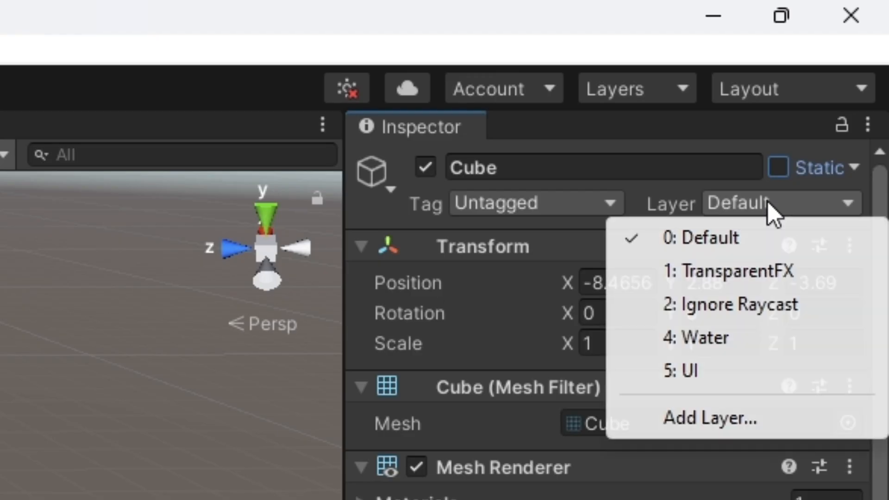
click(843, 78)
click(843, 78)
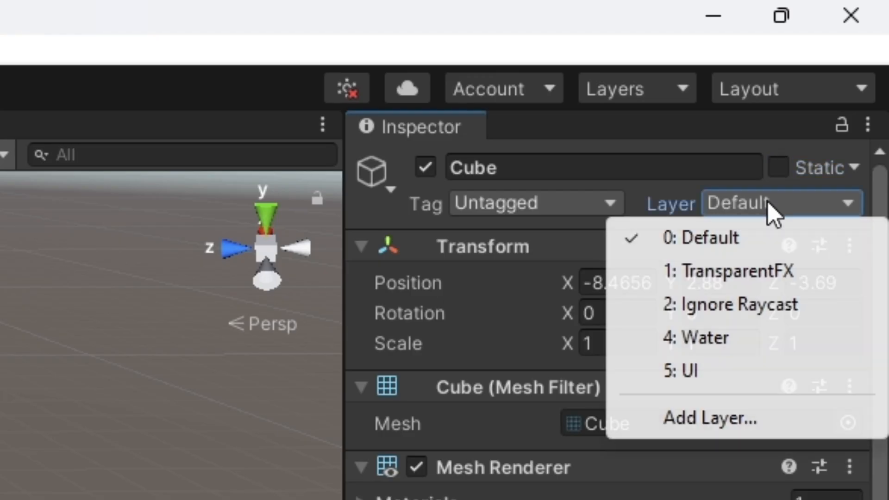
click(533, 208)
click(839, 205)
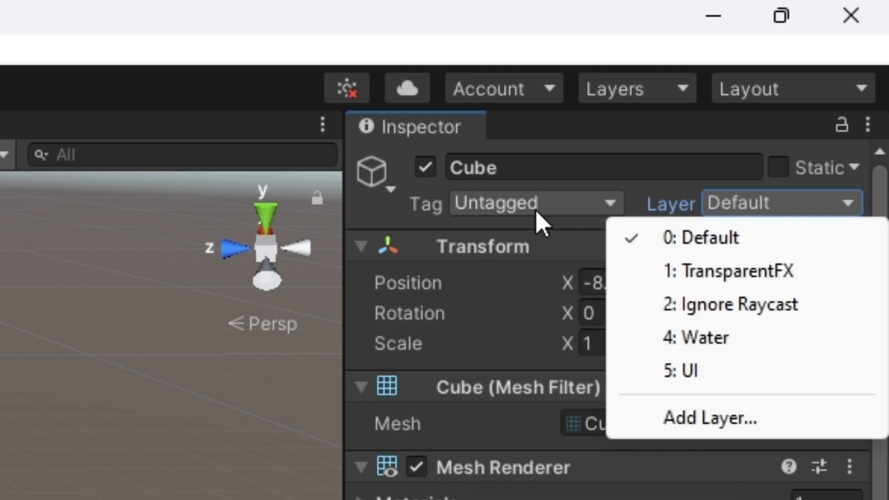
click(534, 210)
click(535, 210)
click(133, 301)
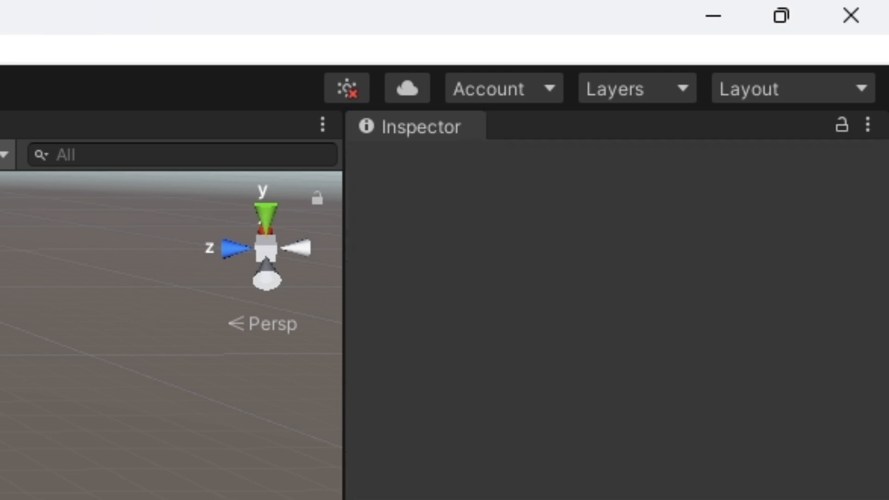
Step: Select the cube and set its position to 0 on the X, Y and Z axes
click(1, 259)
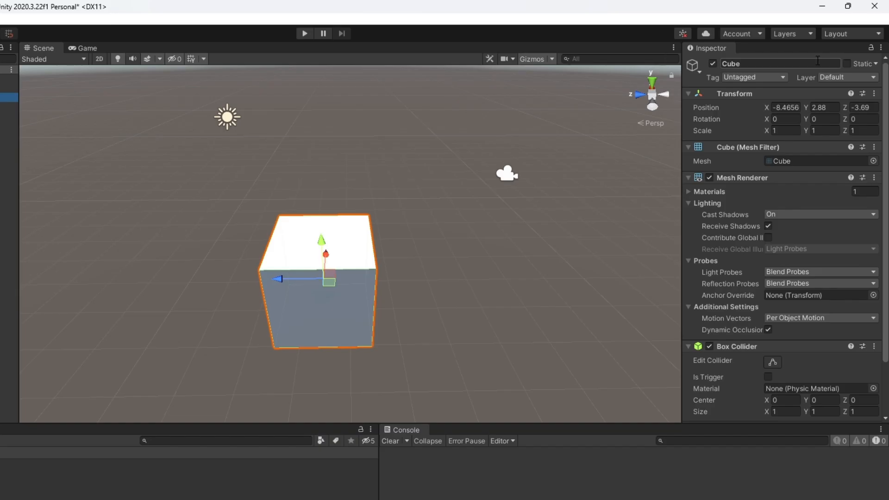
click(786, 107)
scroll(458, 153, down, 3)
text(0)
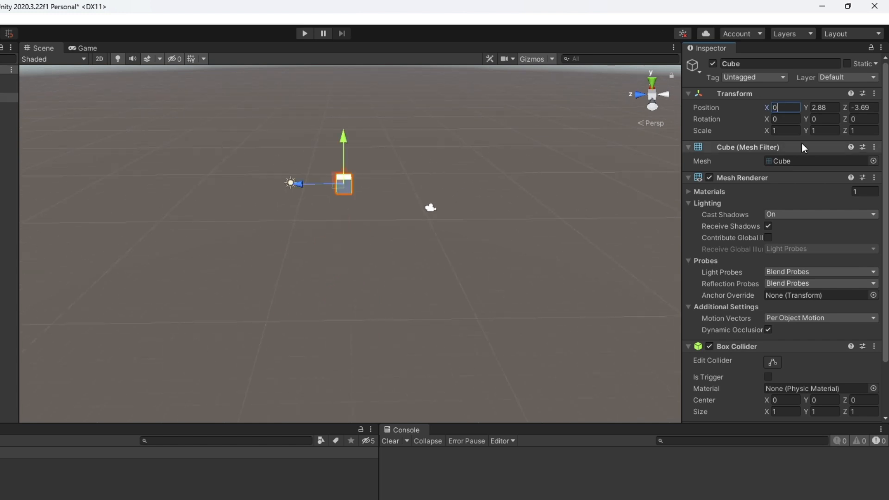
key(Tab)
text(0)
key(Tab)
text(0)
key(Return)
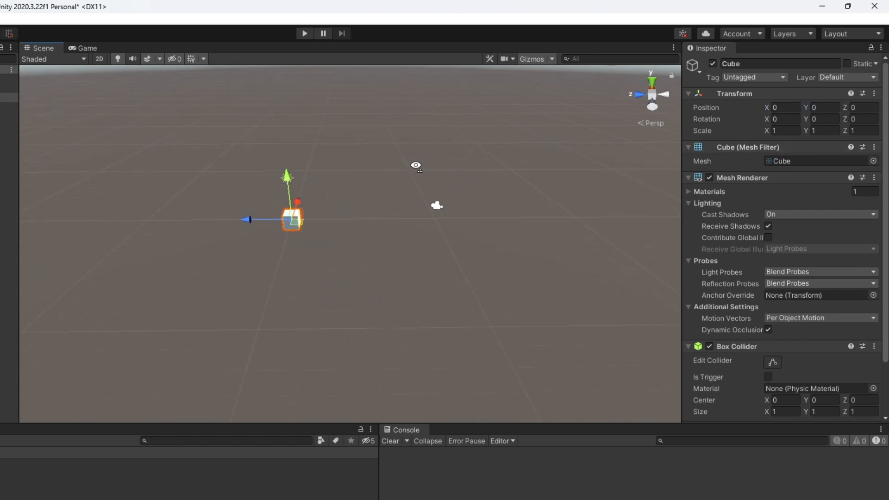
Step: Examine the cube up close at the scene origin from a lower angle and select it again
scroll(413, 213, up, 3)
click(278, 212)
right_drag(360, 200, 363, 158)
key(w)
key(a)
key(s)
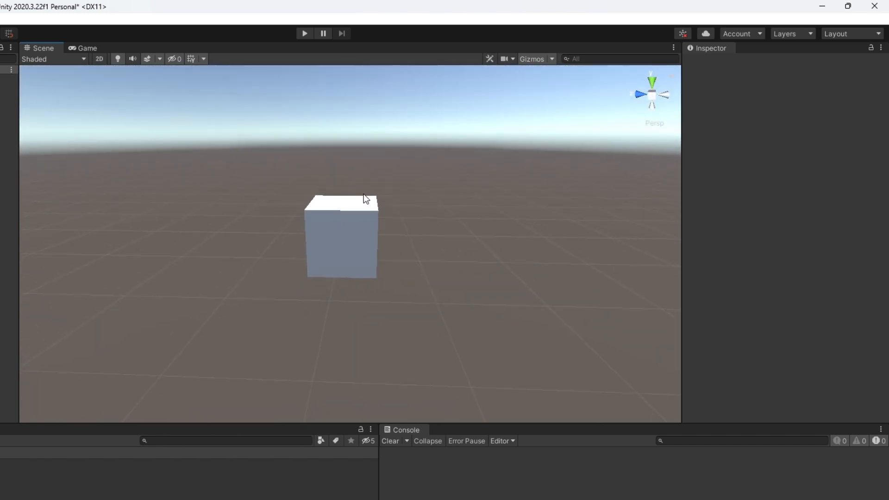
click(361, 218)
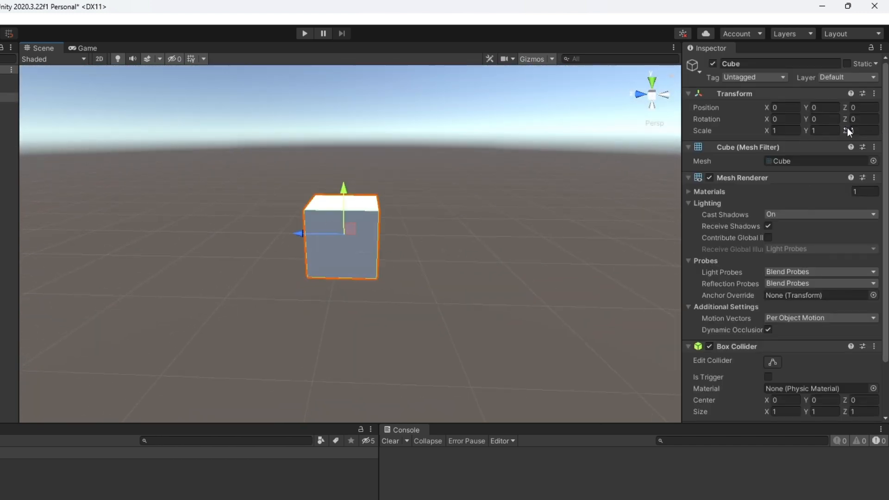
Step: Try an X rotation of 90 on the cube and clear the value
click(779, 119)
text(90)
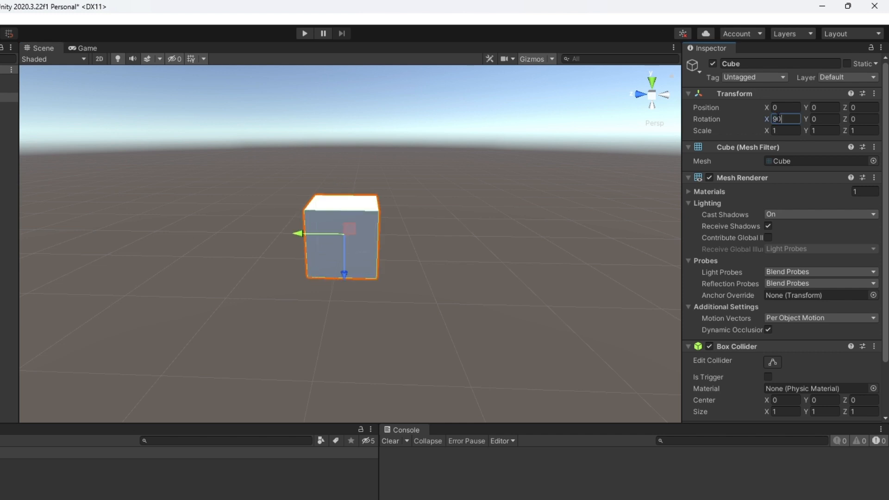
key(ctrl+a)
key(BackSpace)
Step: Set the cube's rotation to 45 on the X, Y and Z axes
text(45)
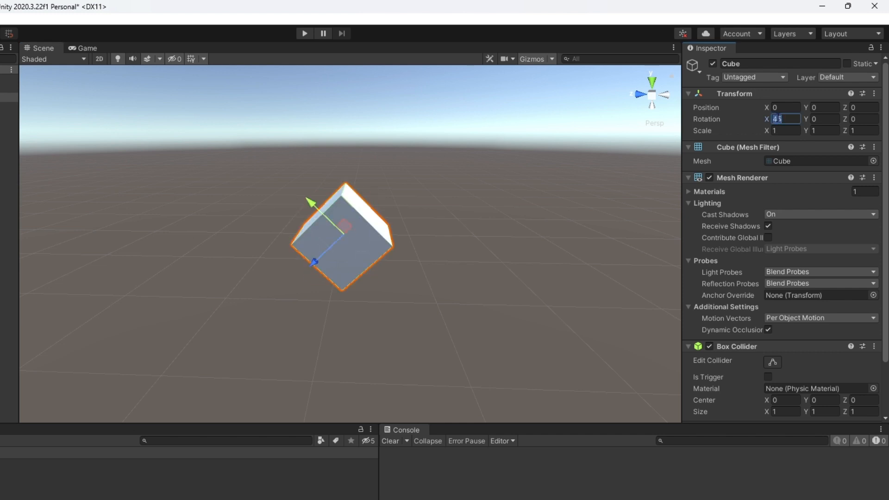
click(820, 120)
text(4)
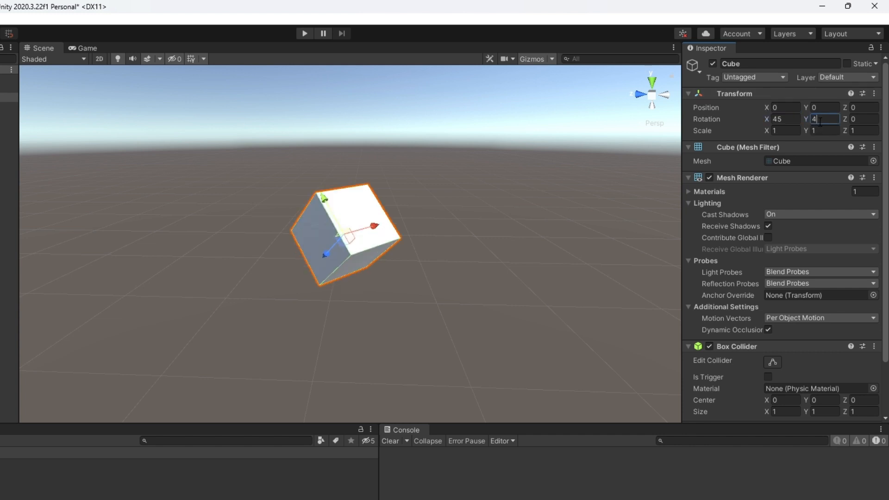
text(5)
click(877, 119)
text(4)
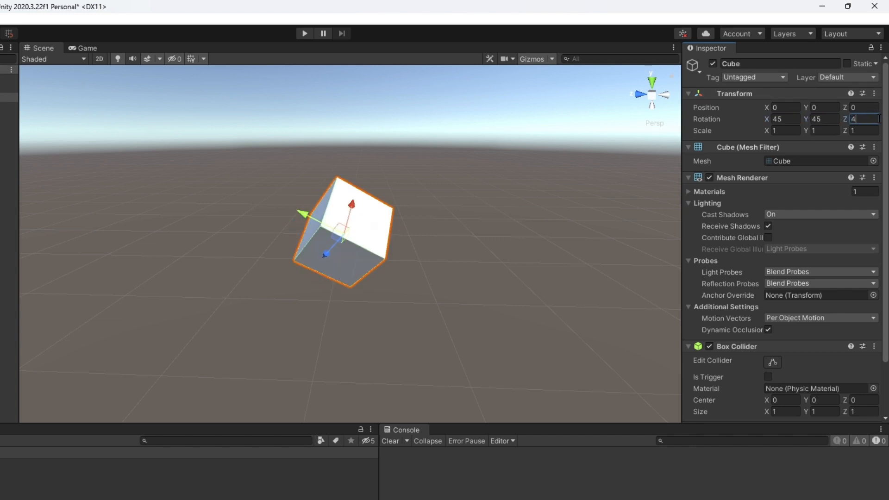
key(Return)
Step: Reset the cube's rotation to 0 on all three axes
text(0)
click(825, 119)
text(0)
key(shift+Tab)
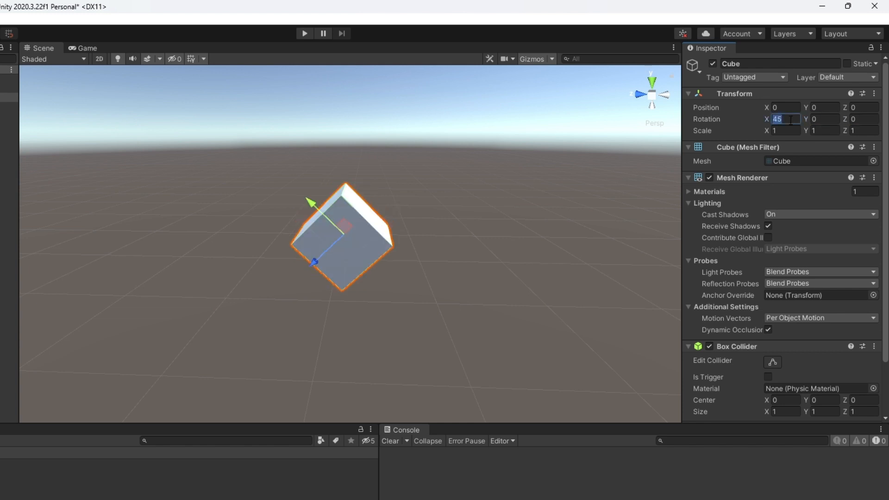
text(0)
Step: Set the cube's scale to 2 on the X, Y and Z axes, viewing the cube from different sides
click(784, 132)
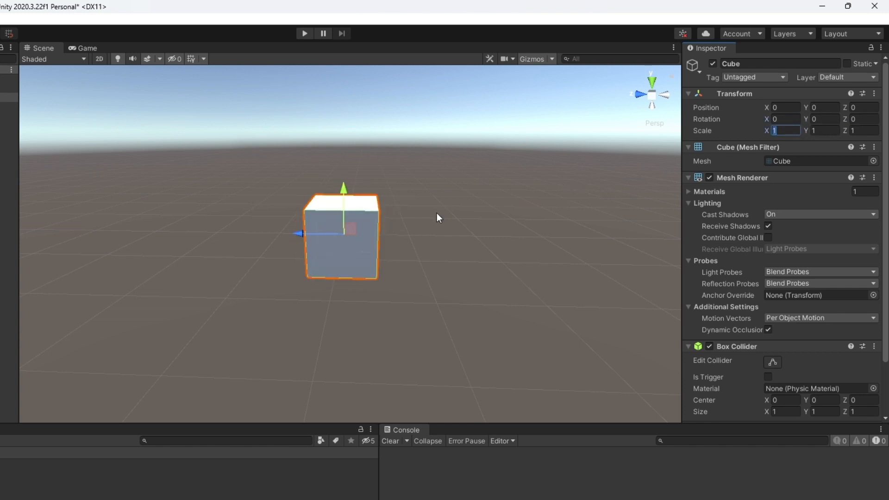
right_drag(429, 217, 249, 252)
key(w)
text(2ds)
click(822, 130)
text(2)
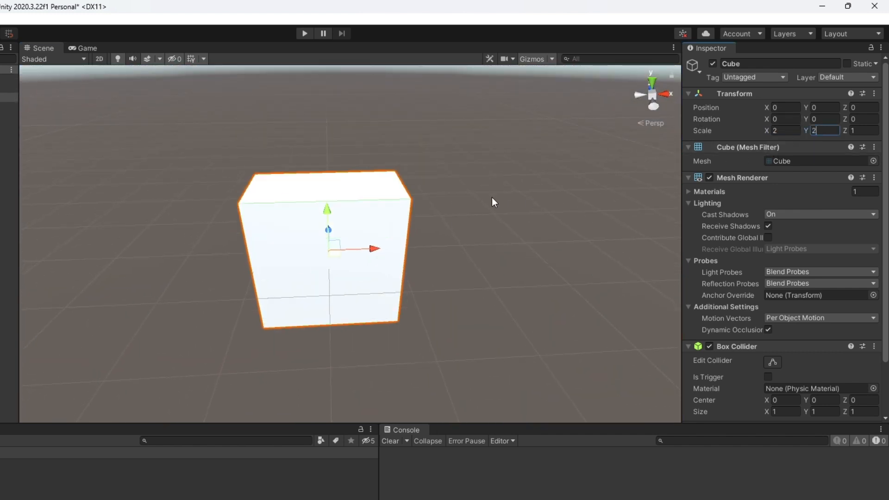
right_drag(482, 199, 602, 178)
key(a)
click(863, 130)
text(2)
key(a)
right_drag(449, 211, 480, 218)
key(s)
Step: Undo the cube's scale changes on all three axes
click(469, 248)
key(ctrl+z)
key(ctrl+z)
key(ctrl+z)
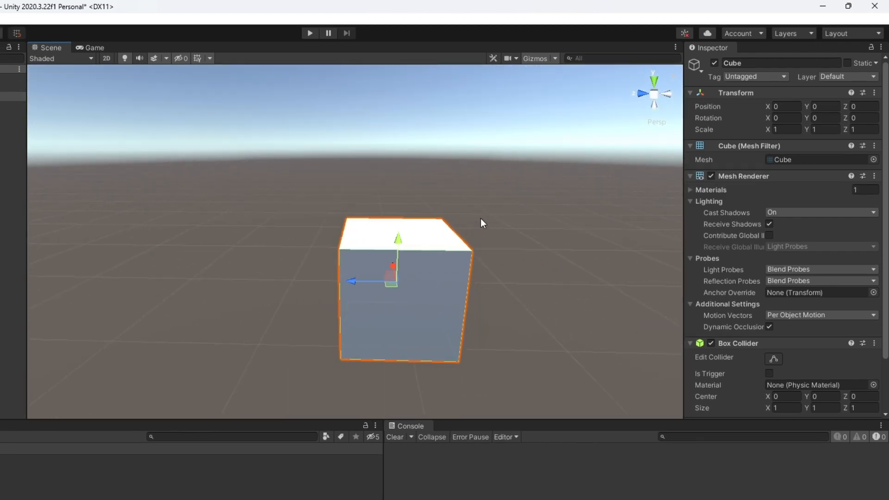
Step: Try the Capsule, Cylinder and Sphere meshes in the cube's Mesh Filter and restore the Cube mesh
click(873, 159)
click(732, 256)
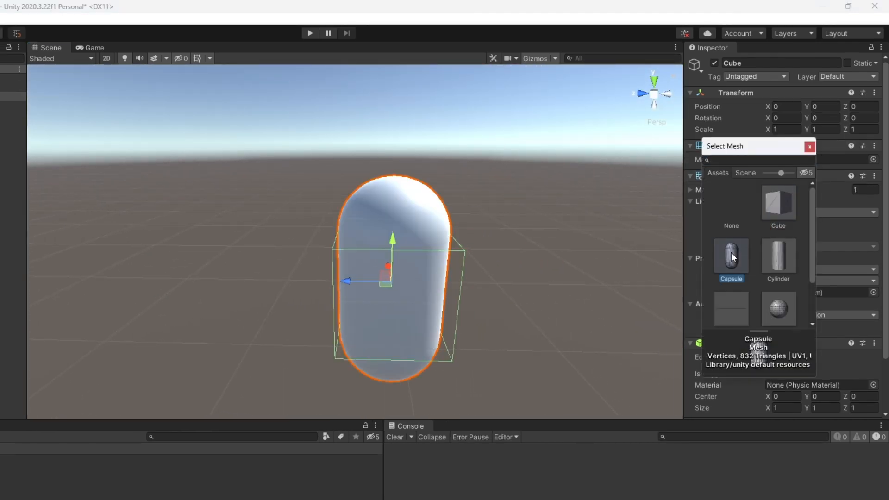
click(770, 213)
click(779, 256)
click(779, 308)
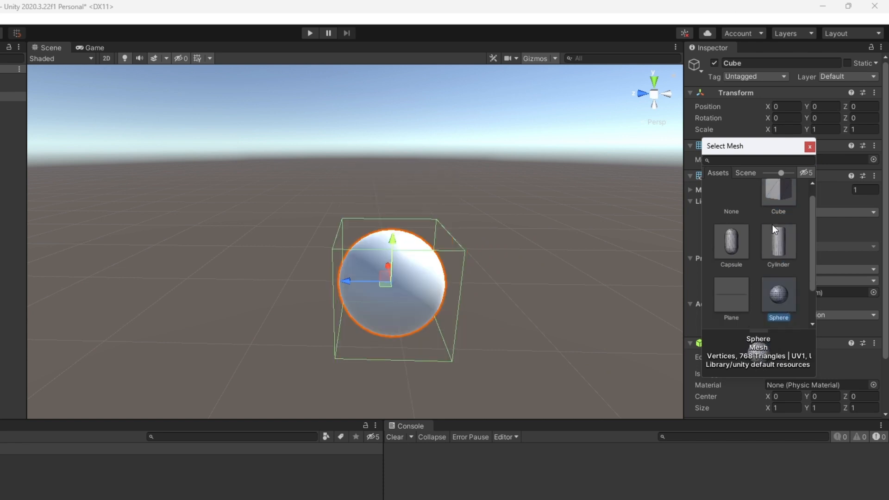
click(778, 192)
click(809, 146)
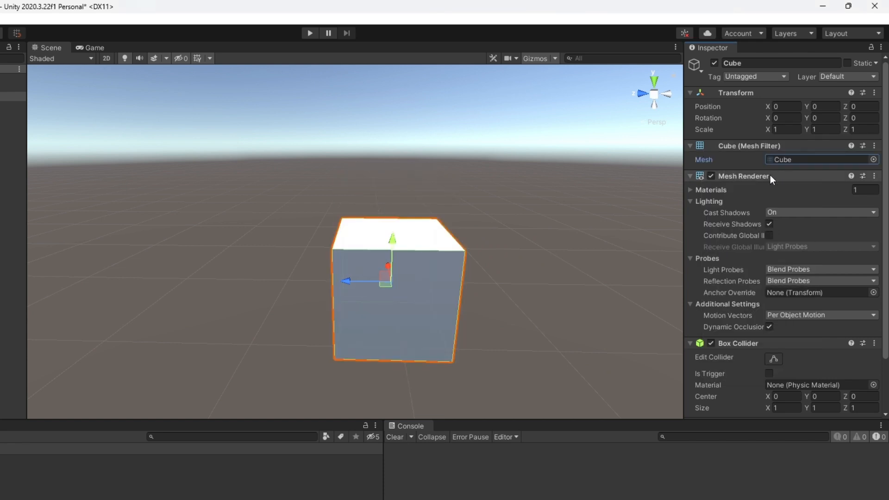
Step: Turn the cube's Mesh Renderer off and back on, and bring the Box Collider settings into view
click(711, 179)
click(710, 177)
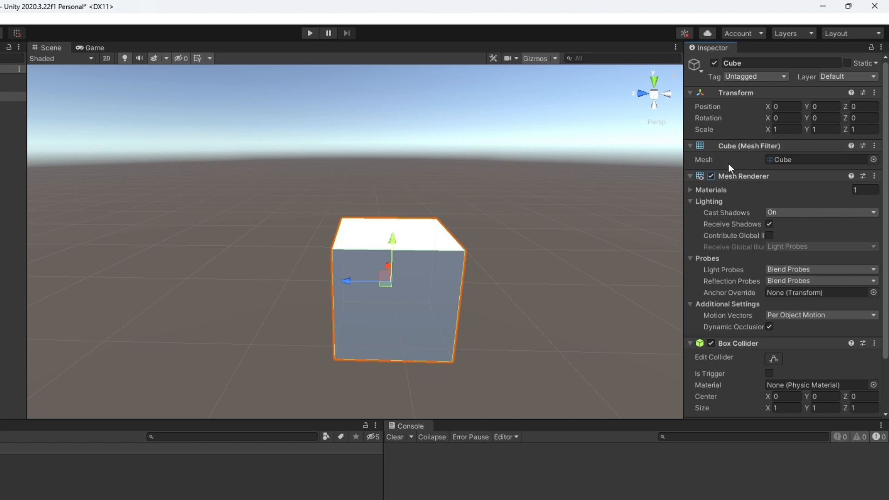
scroll(755, 210, down, 3)
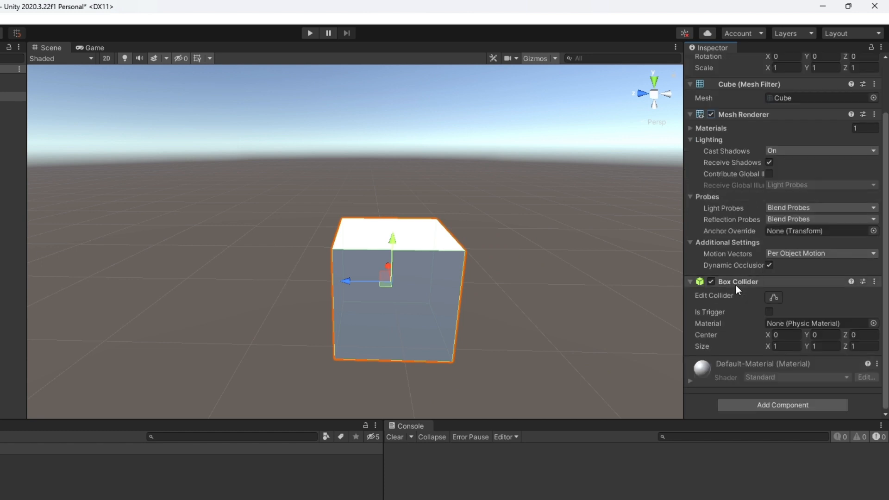
Step: Move the cube freehand in the scene to about 0.228 on Y and 0.297 on Z
drag(409, 250, 403, 219)
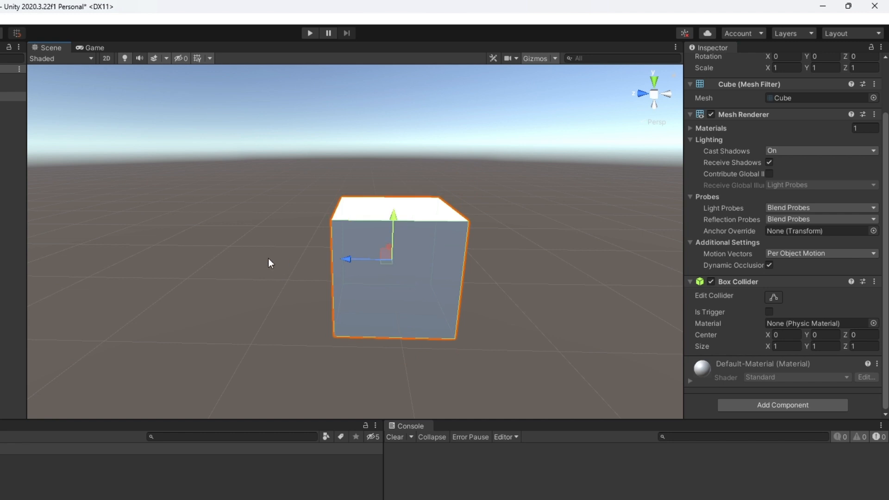
click(268, 258)
click(358, 216)
drag(364, 261, 333, 251)
scroll(854, 223, down, 3)
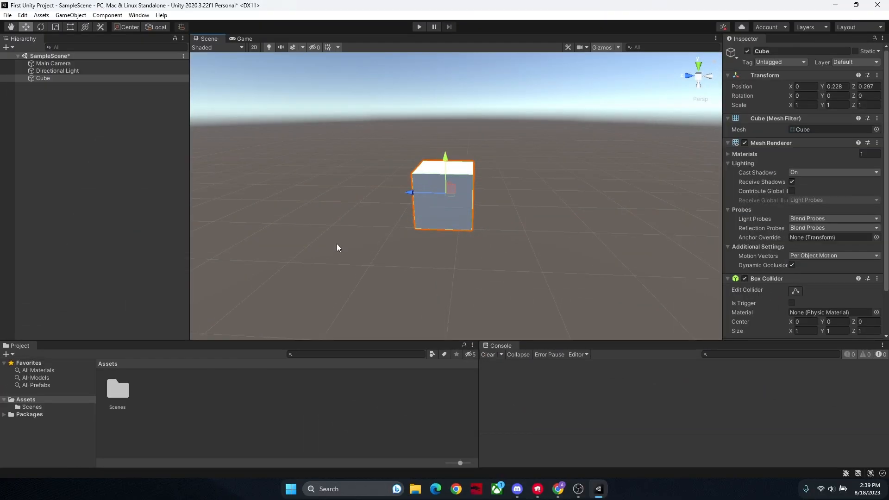
right_drag(337, 243, 357, 225)
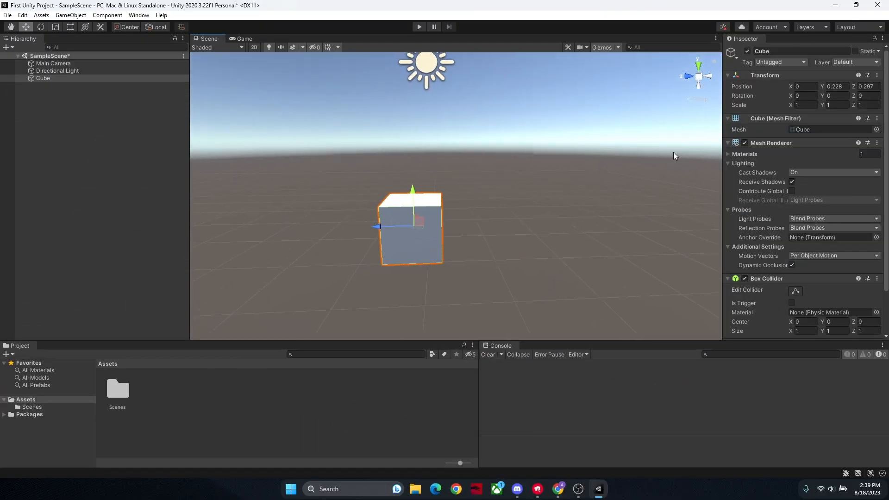
right_drag(631, 199, 497, 199)
key(s)
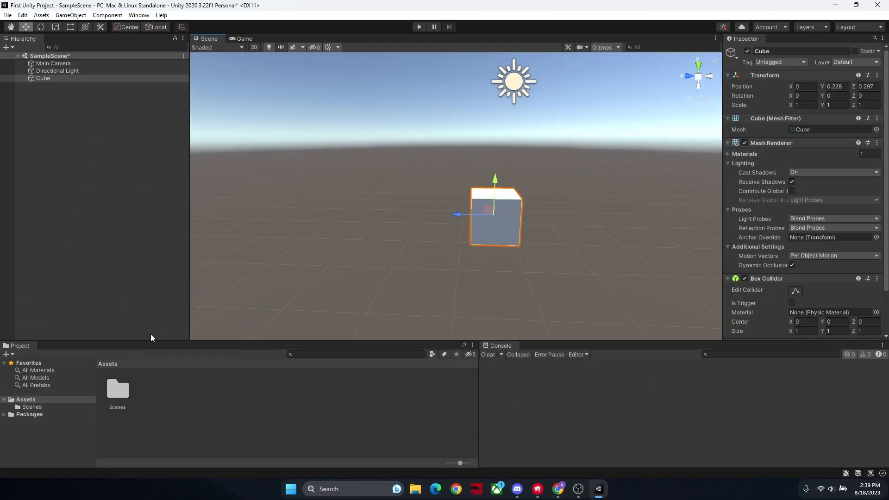
right_drag(208, 292, 324, 250)
key(w)
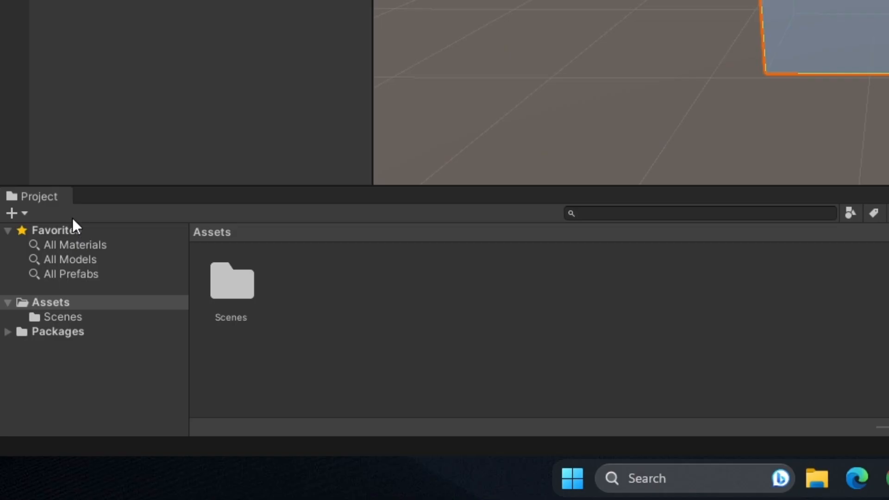
Step: Look through the All Materials and All Models favorites and the project's Assets, Scenes and Packages folders
click(74, 236)
click(80, 242)
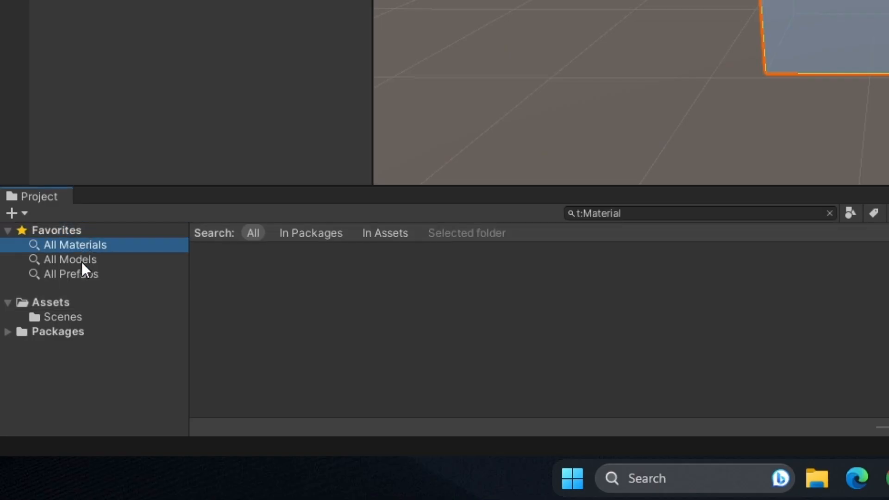
click(78, 257)
click(66, 302)
click(67, 316)
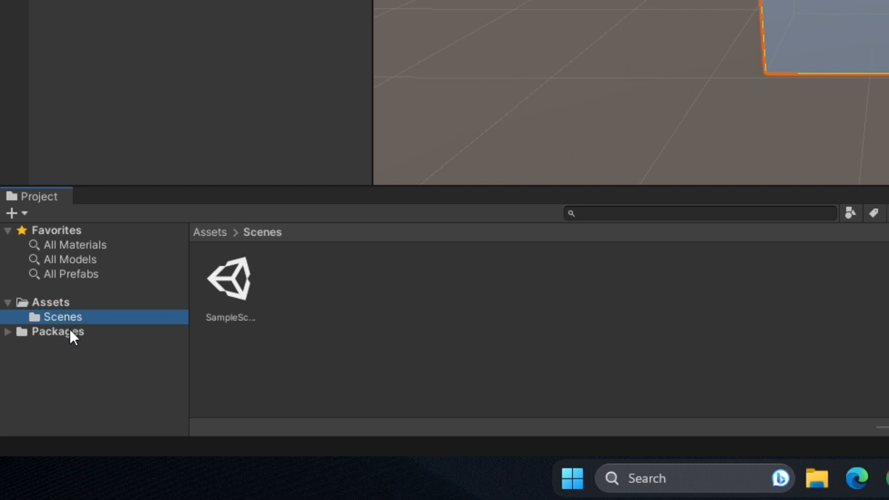
click(69, 330)
Step: View the contents of the Scenes folder inside Assets, return to Assets and collapse its folder tree
click(47, 304)
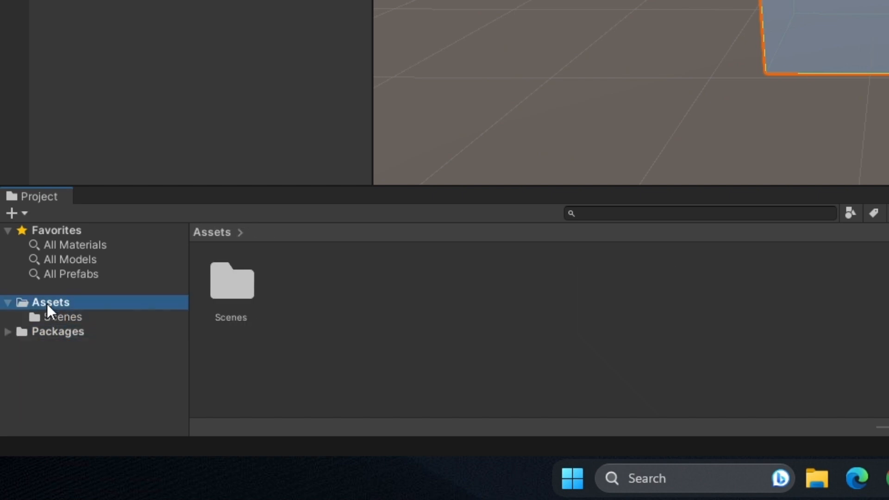
double_click(234, 292)
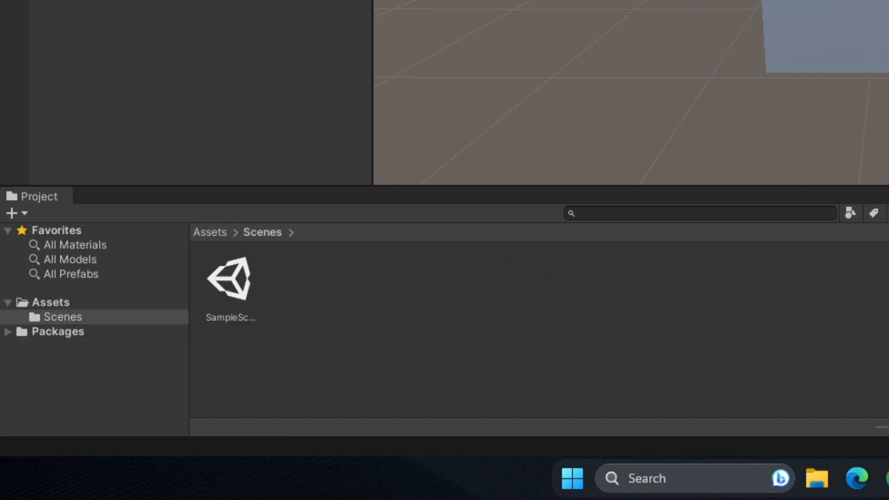
right_drag(527, 2, 538, 1)
click(57, 301)
click(3, 301)
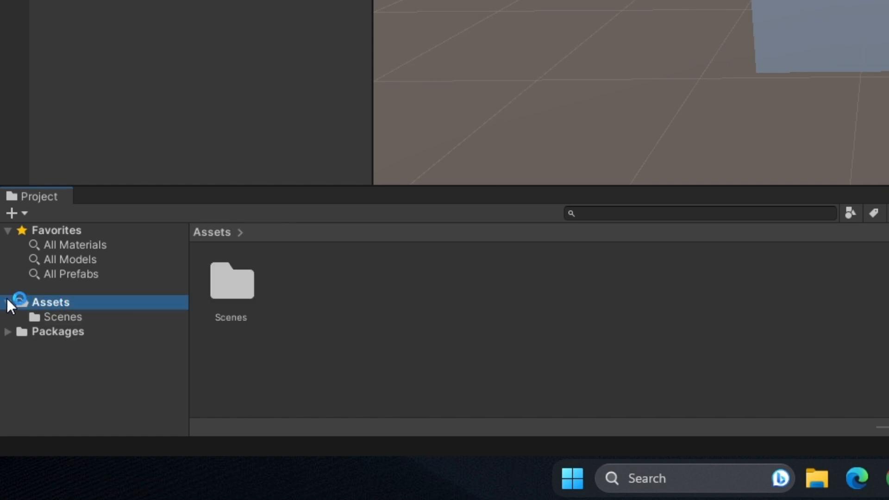
Step: Look through the folders inside Packages, including JetBrains Rider Editor and Visual Studio Code Editor, collapse Packages and return to Assets
click(8, 317)
click(47, 317)
click(68, 347)
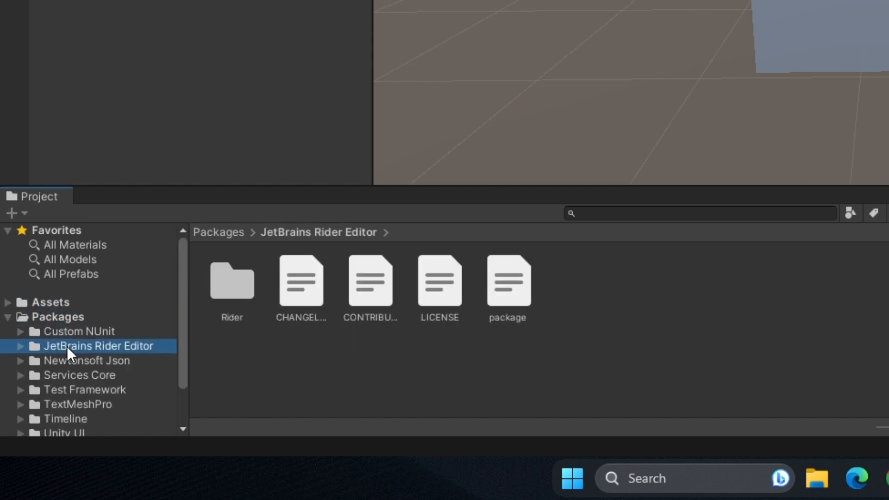
scroll(68, 348, down, 3)
click(69, 352)
click(72, 381)
click(71, 411)
scroll(36, 324, up, 3)
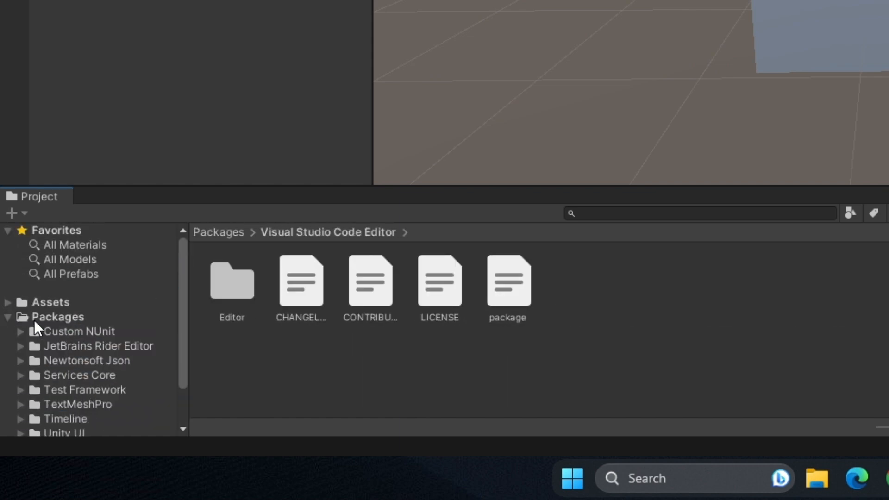
click(14, 316)
click(10, 316)
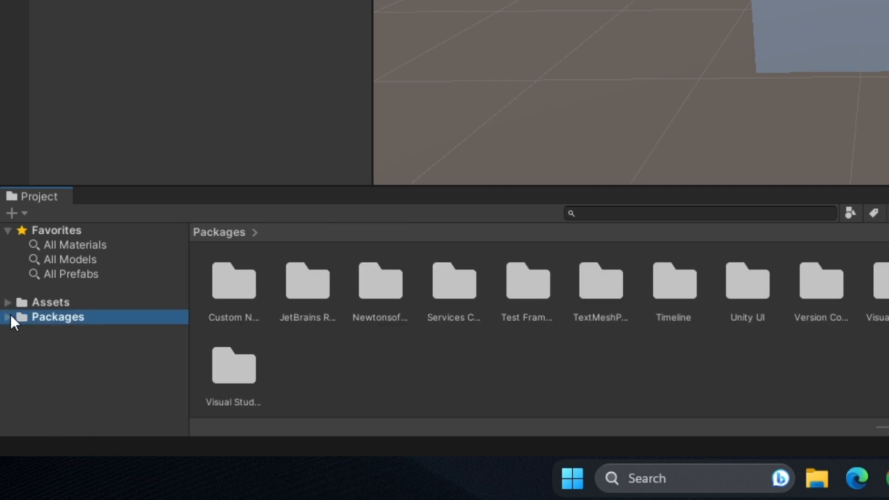
click(57, 303)
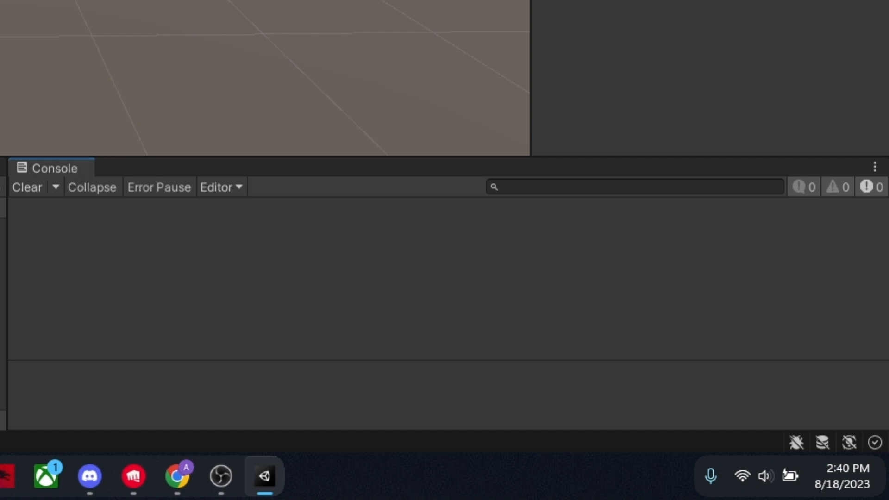
Step: Slide the cube a short way in the negative Z direction and clear the selection
click(35, 36)
click(370, 143)
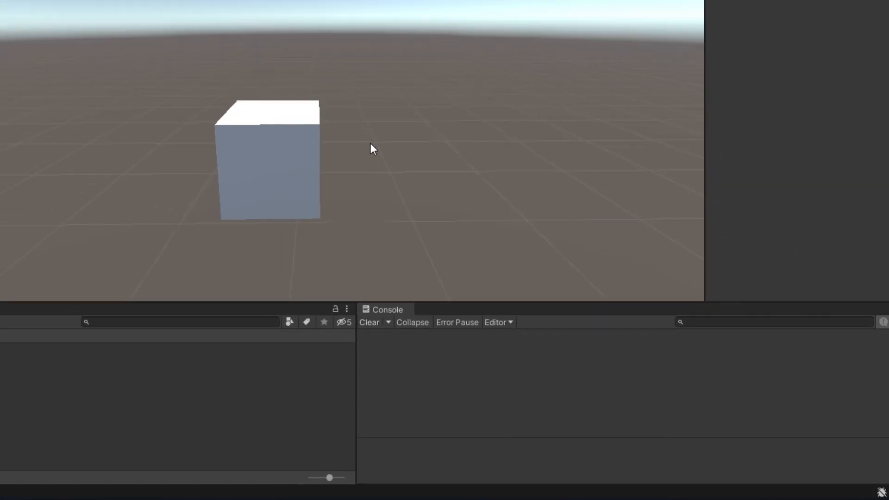
click(227, 167)
click(206, 164)
click(229, 154)
drag(221, 159, 246, 157)
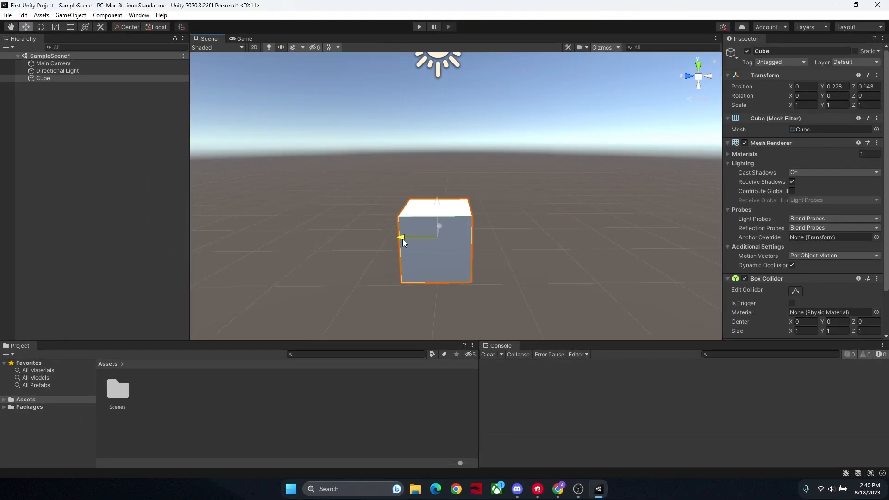
drag(402, 239, 416, 238)
click(524, 195)
Step: Create a new folder named Materials inside the Assets folder
click(8, 399)
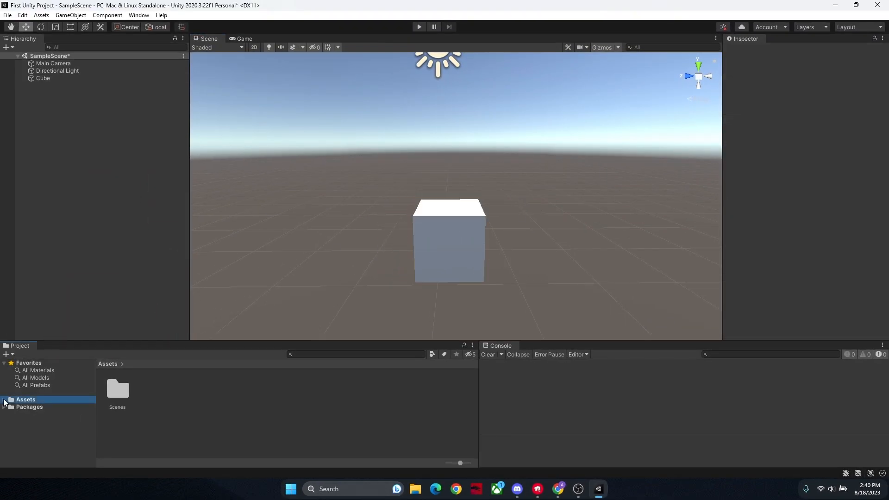
click(4, 399)
right_click(206, 395)
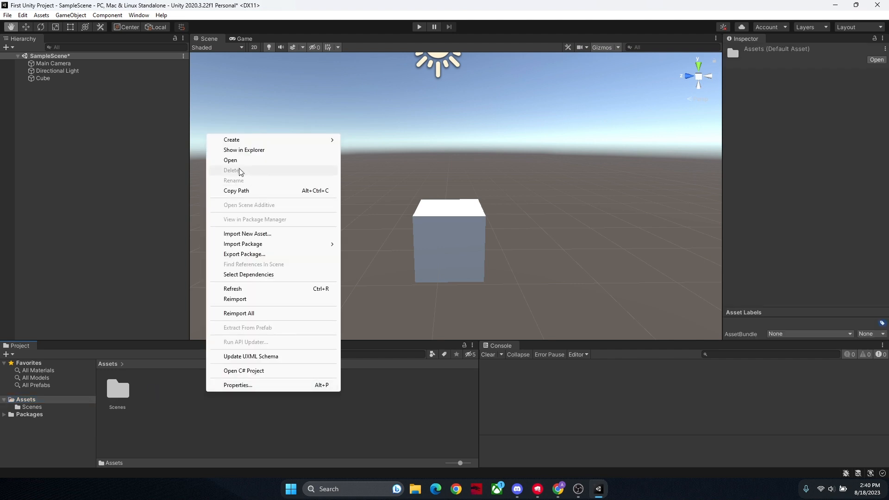
mouse_move(324, 139)
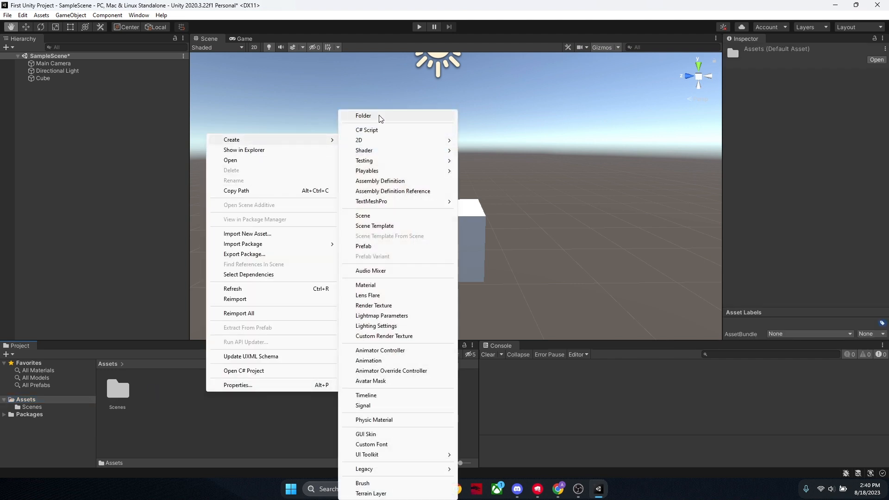
click(376, 118)
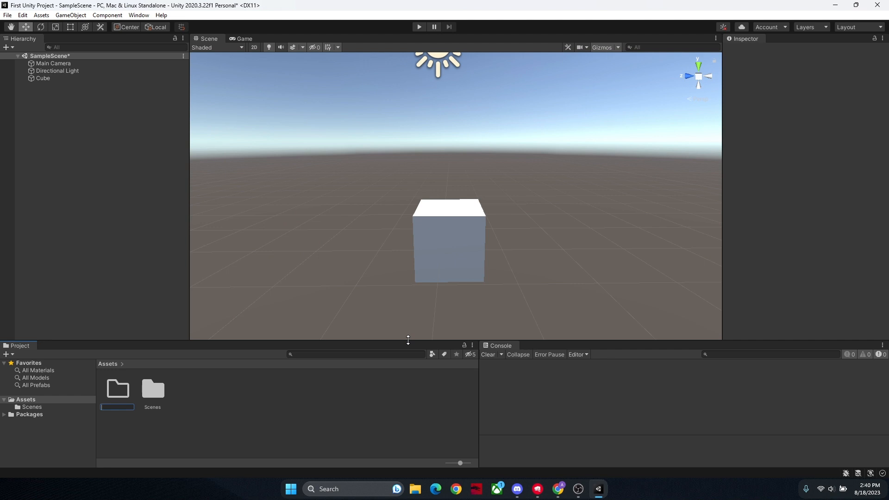
text(s)
key(Return)
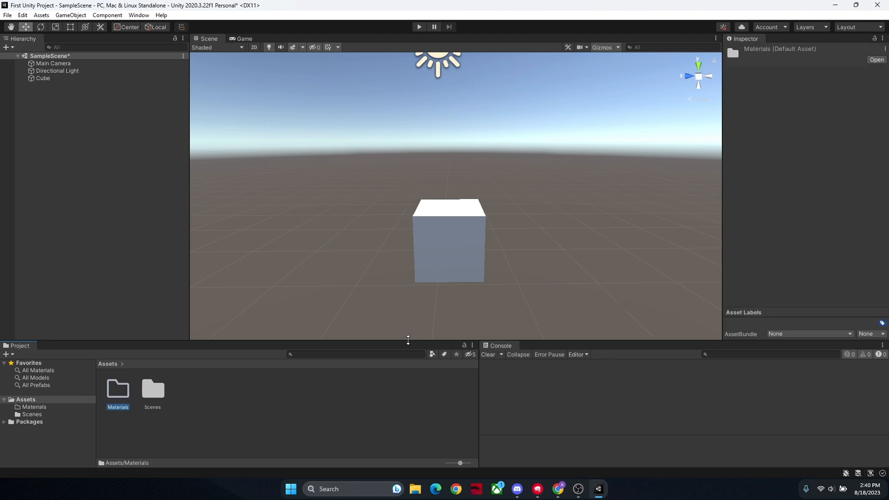
double_click(119, 389)
right_click(135, 403)
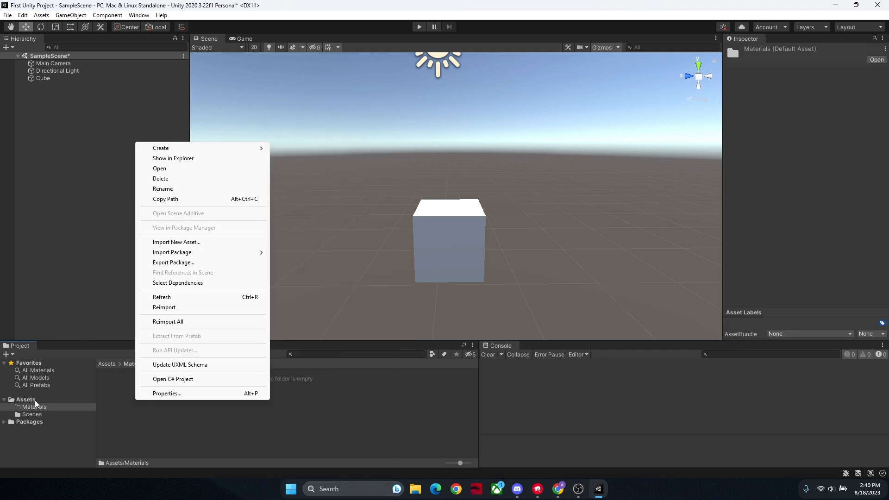
click(28, 399)
right_click(250, 413)
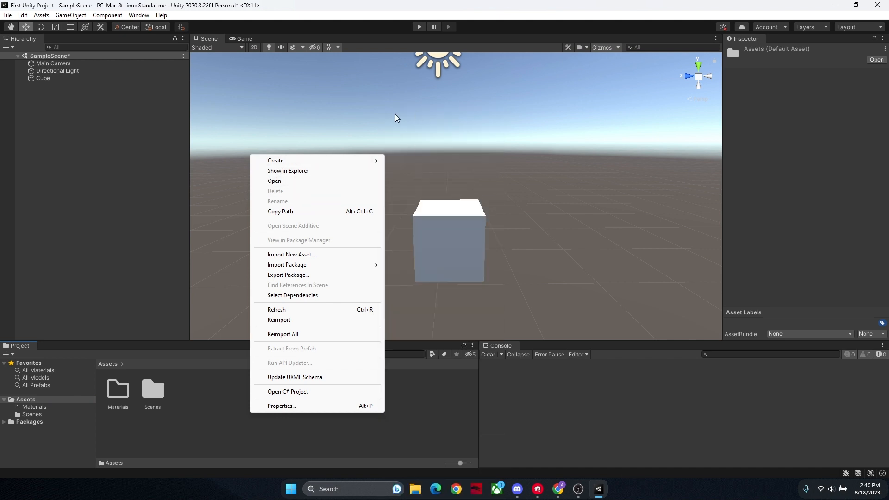
mouse_move(342, 160)
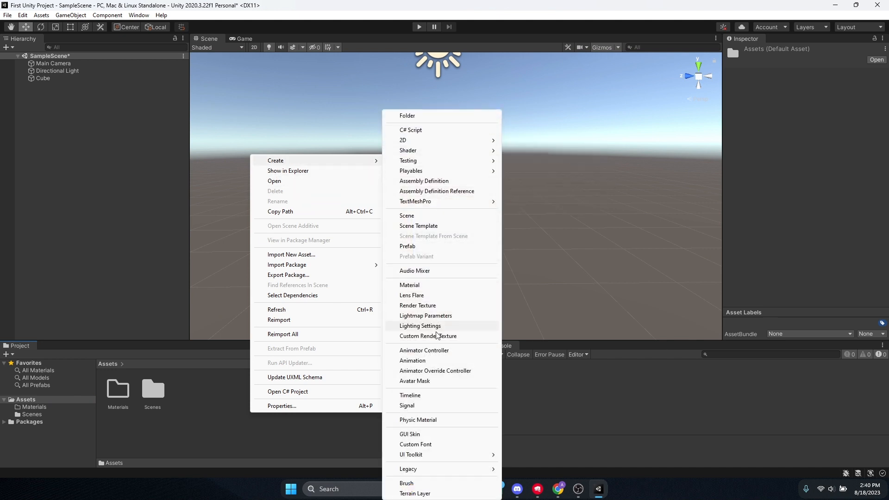
Step: Create a material named CubeMaterial inside the Materials folder
click(118, 391)
double_click(118, 391)
right_click(221, 375)
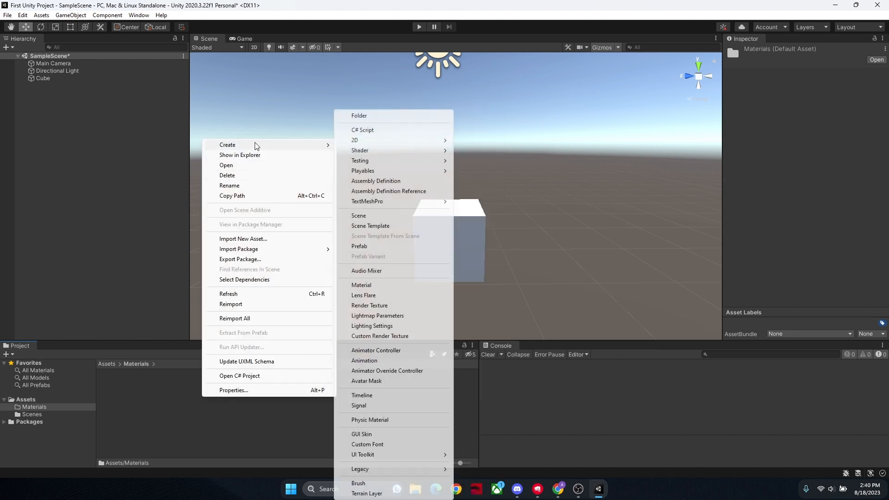
mouse_move(310, 146)
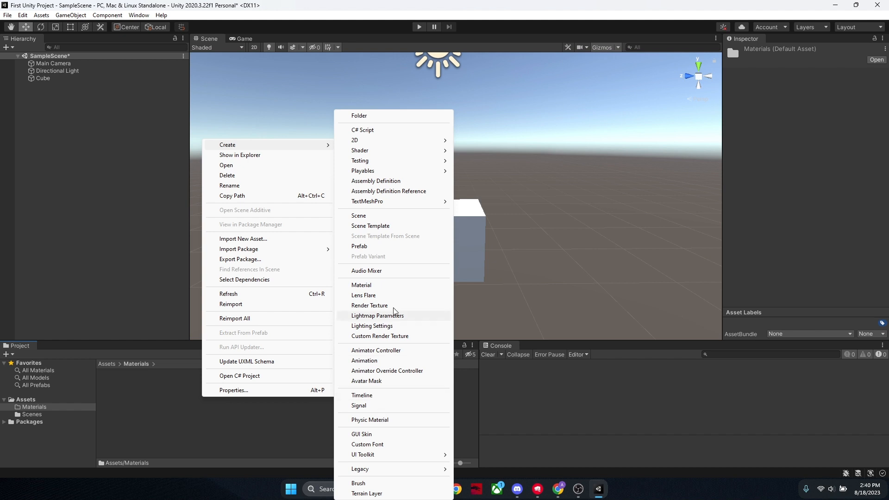
click(375, 285)
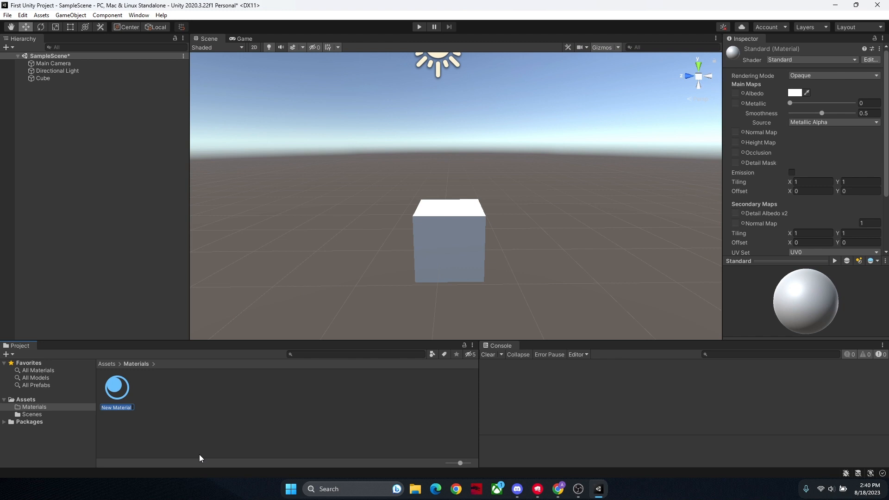
text(CubeMaterial)
key(Return)
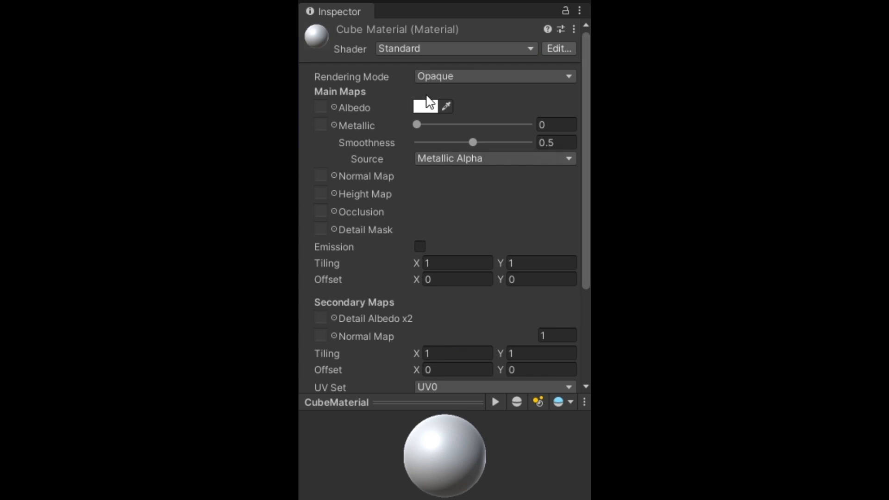
Step: Change the albedo colour of CubeMaterial to pure red
click(426, 104)
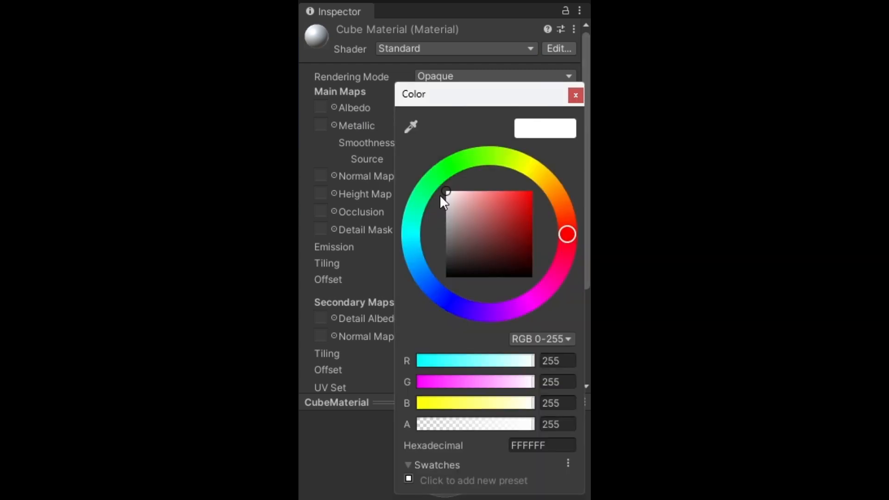
drag(505, 205, 532, 191)
click(576, 95)
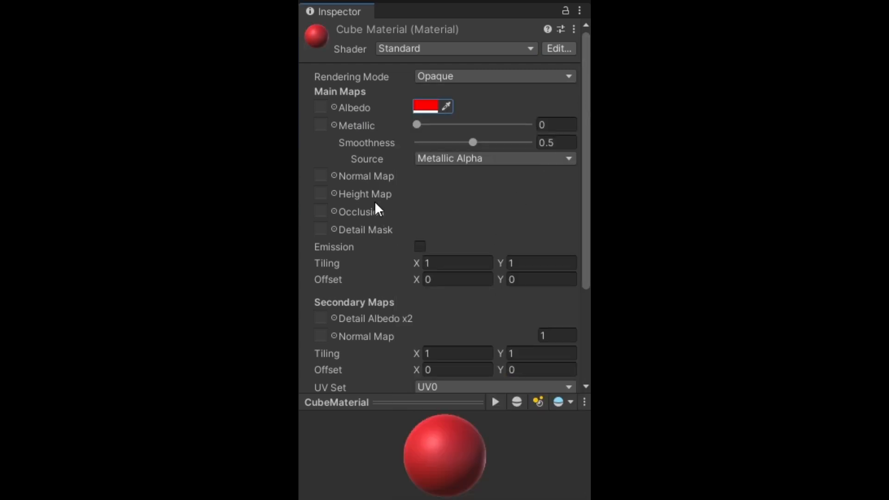
Step: Set CubeMaterial's Metallic value to 1 and its Smoothness to 0
mouse_move(421, 131)
mouse_down()
mouse_move(492, 137)
mouse_move(478, 139)
mouse_move(560, 129)
mouse_move(382, 155)
mouse_move(428, 143)
mouse_move(421, 145)
mouse_up()
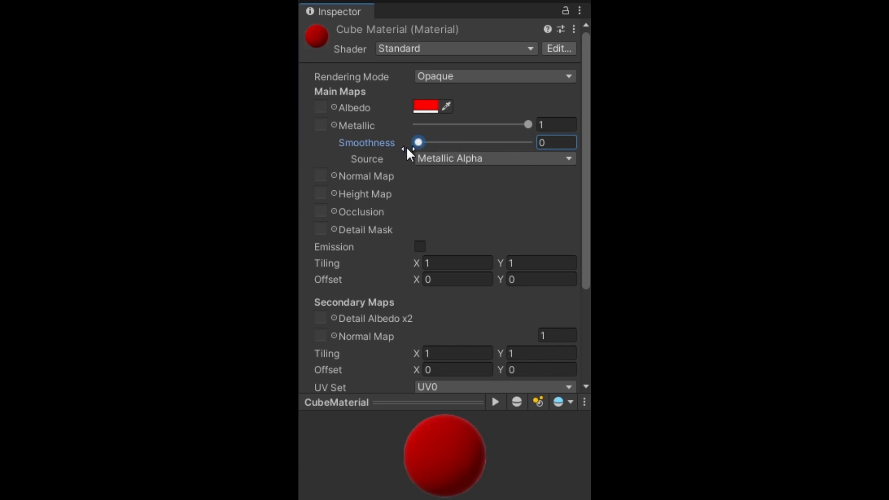
scroll(407, 153, down, 5)
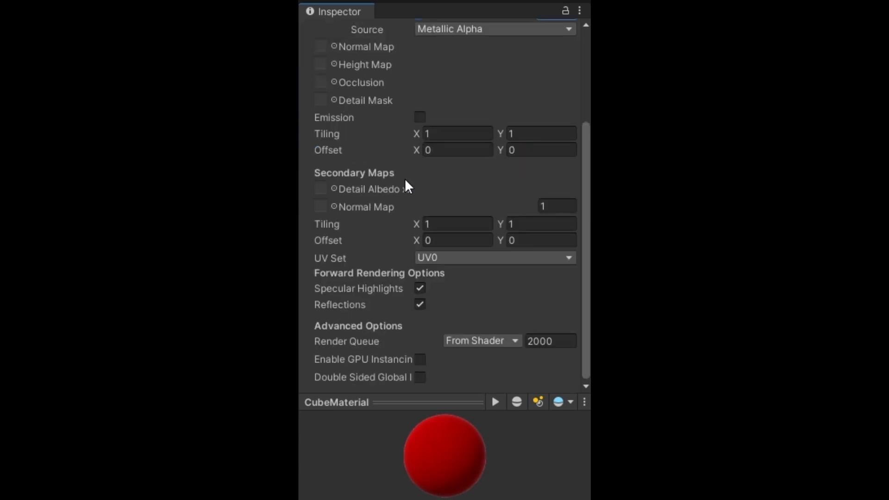
scroll(402, 177, up, 5)
scroll(398, 169, down, 5)
mouse_move(401, 188)
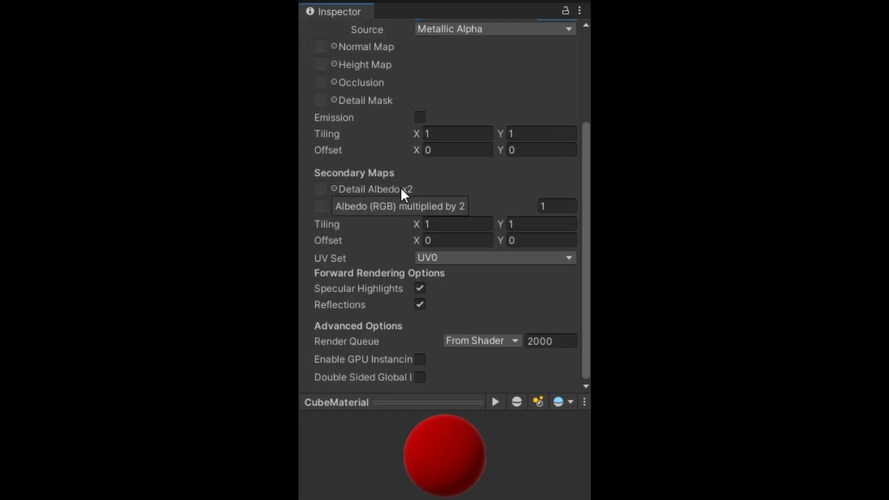
scroll(420, 246, up, 5)
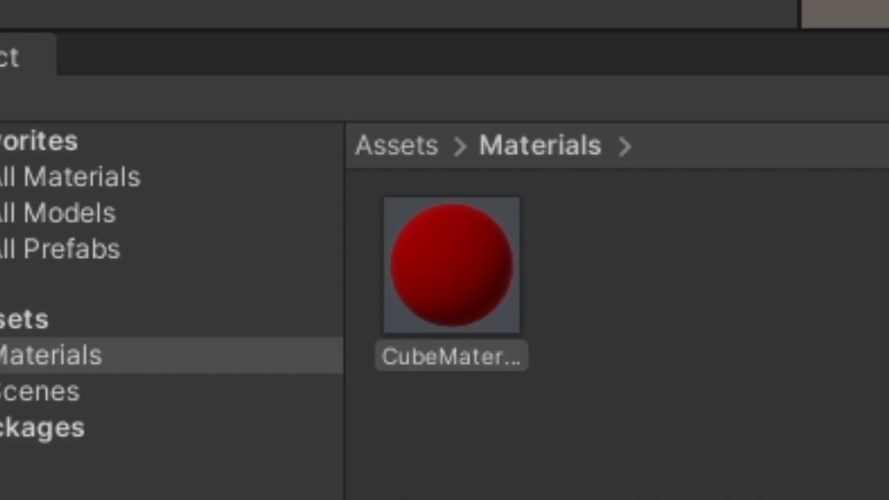
Step: Apply the red CubeMaterial to the cube in the scene and view the cube from several angles
drag(514, 259, 479, 223)
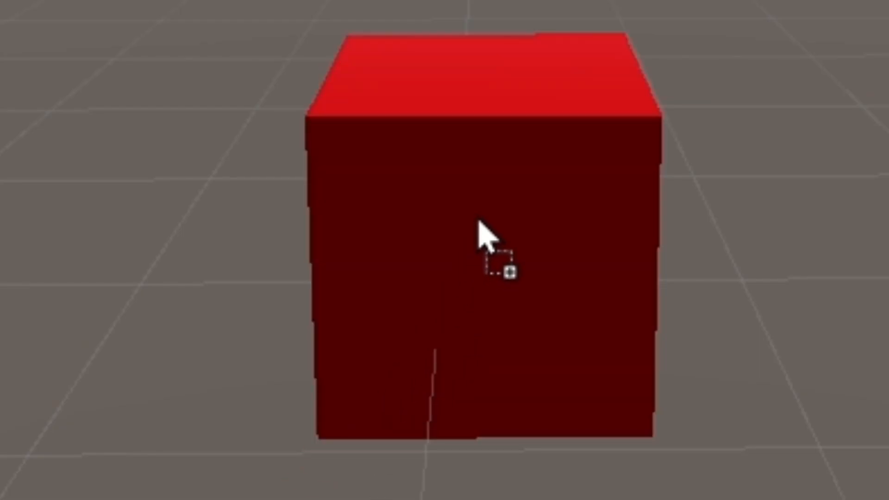
right_drag(390, 248, 321, 252)
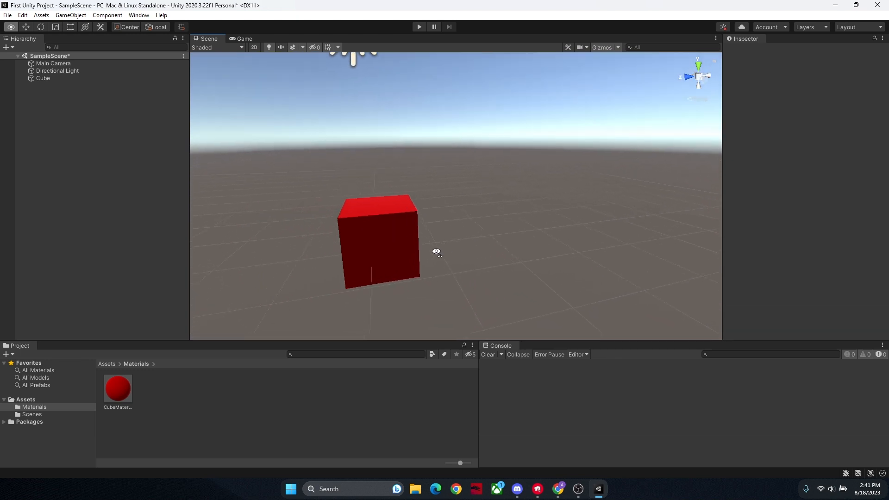
key(a)
click(444, 244)
right_drag(541, 236, 560, 262)
key(s)
click(526, 277)
key(a)
key(s)
right_drag(369, 297, 371, 289)
key(d)
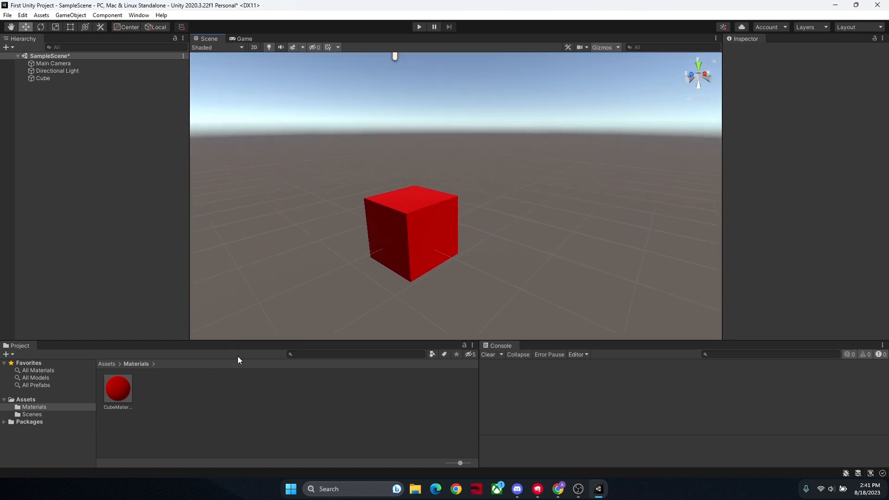
Step: Duplicate CubeMaterial and rename the copy Cube2Material
key(ctrl+d)
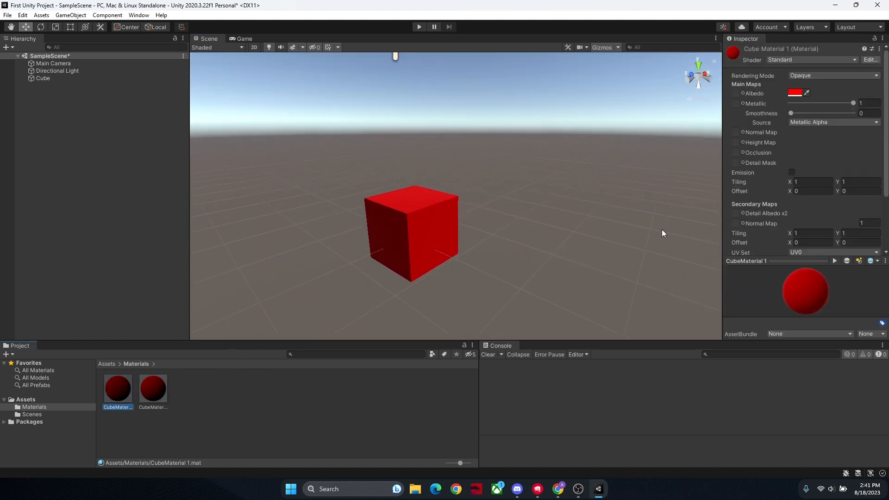
right_click(132, 385)
click(180, 171)
key(Return)
Step: Change the albedo colour of Cube2Material to bright green
click(792, 93)
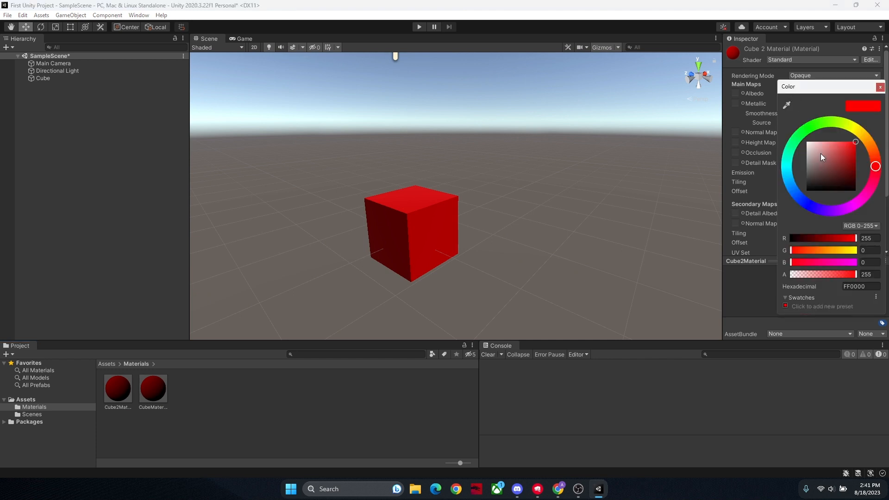
click(832, 118)
click(880, 87)
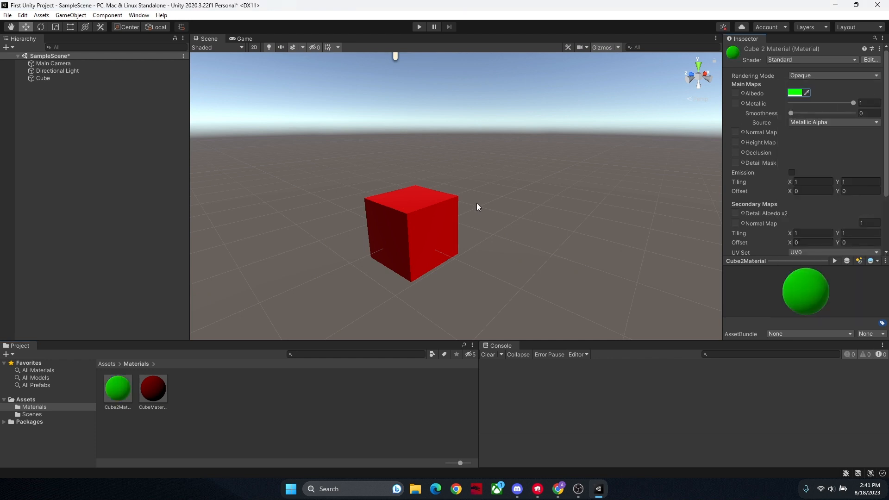
Step: Duplicate the red cube and separate the two cubes side by side along the Z axis
click(450, 211)
key(ctrl+d)
right_drag(451, 211, 559, 232)
key(a)
drag(494, 244, 332, 251)
click(273, 282)
Step: Apply the green Cube2Material to the duplicated cube, leaving it deselected
drag(105, 380, 366, 217)
click(472, 186)
key(s)
right_drag(472, 185, 508, 196)
click(496, 211)
click(560, 240)
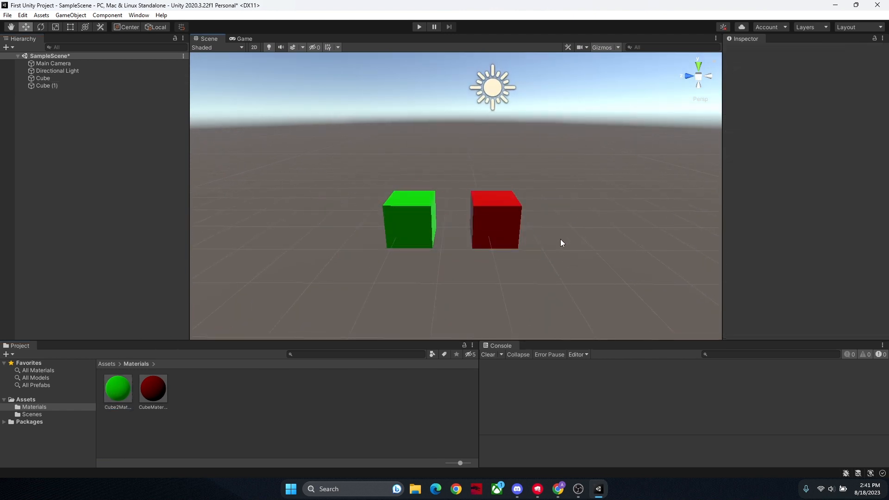
Step: Examine the two coloured cubes up close and check the albedo colour of CubeMaterial
click(423, 224)
click(454, 229)
click(502, 229)
click(288, 331)
key(d)
right_drag(324, 299, 330, 304)
key(w)
click(160, 386)
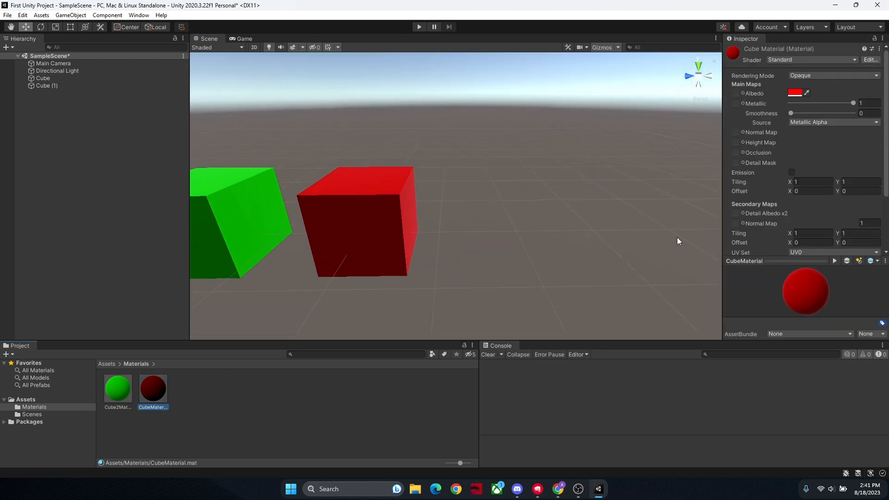
click(791, 95)
drag(833, 158, 884, 113)
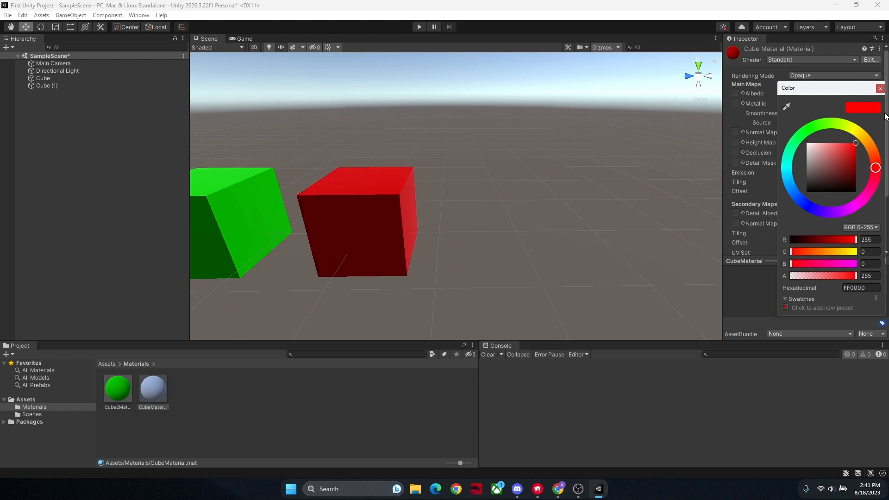
click(882, 88)
Step: Select the red cube and examine which material is assigned to it in its properties
click(442, 237)
click(331, 232)
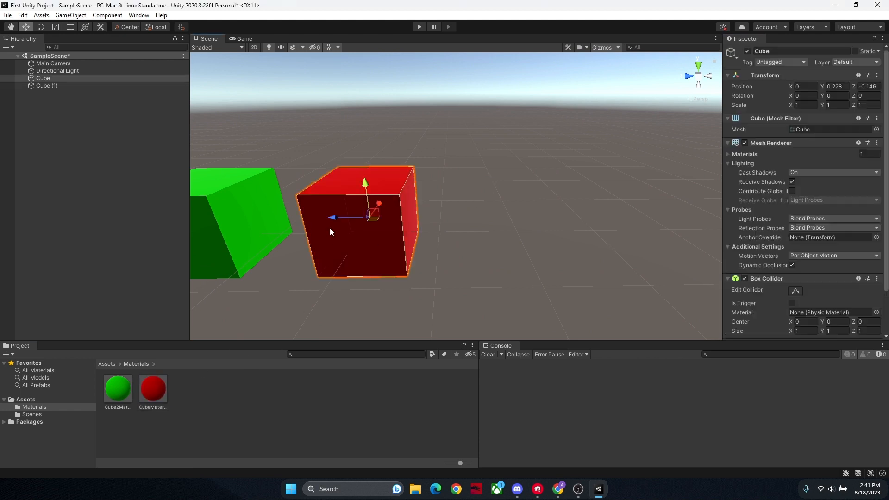
scroll(803, 120, down, 3)
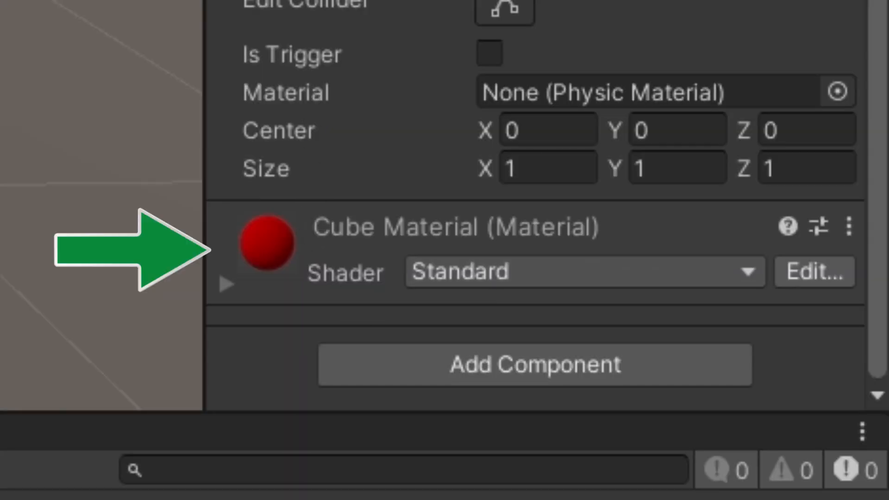
scroll(532, 185, up, 3)
scroll(533, 185, down, 3)
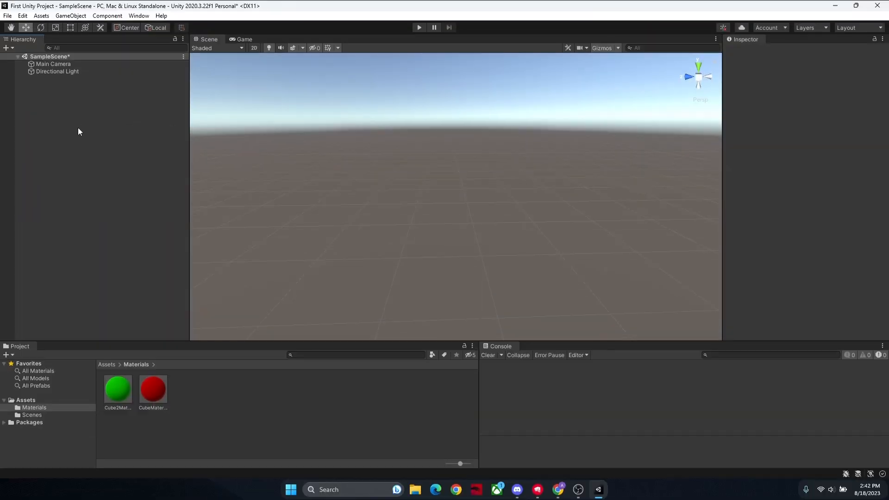
Step: Add a new cube to the emptied sample scene
right_click(79, 126)
mouse_move(160, 250)
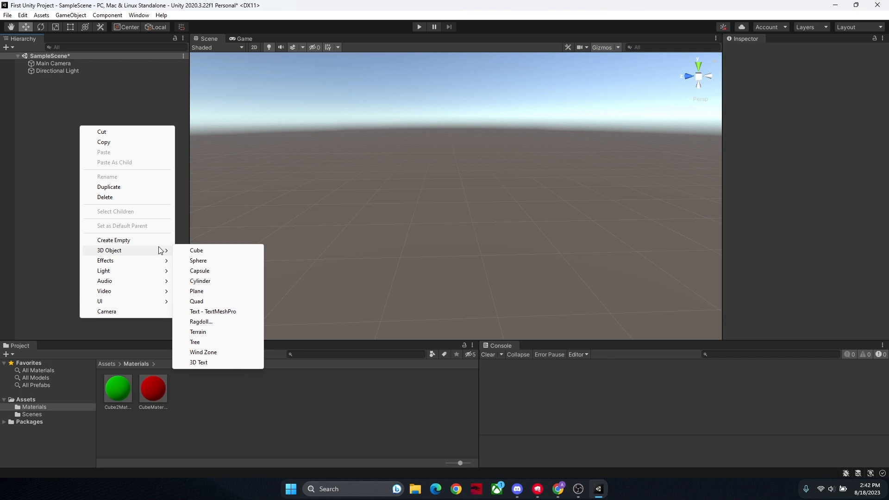
click(195, 251)
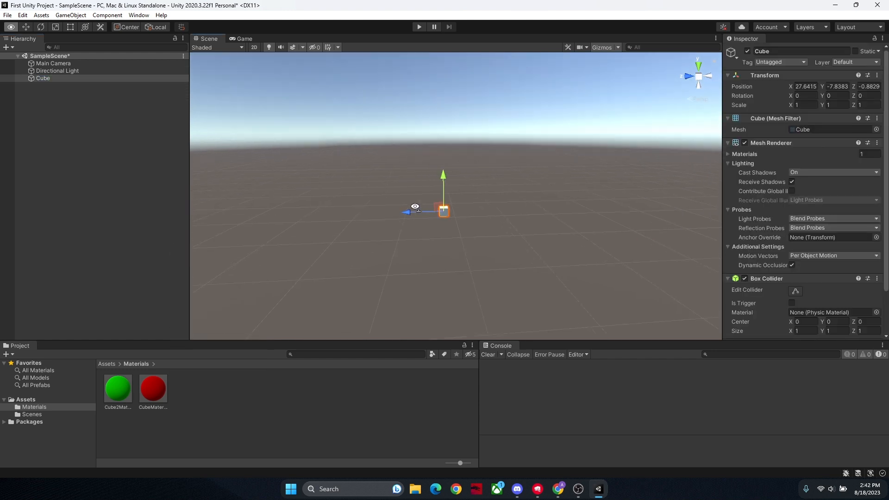
scroll(412, 207, down, 3)
right_drag(412, 208, 412, 209)
scroll(411, 209, down, 1)
scroll(468, 217, up, 5)
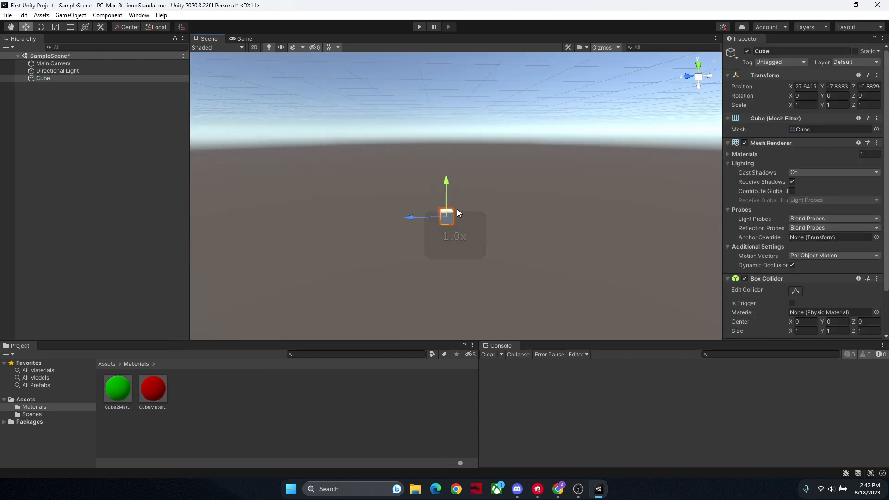
Step: Set the new cube's position to 0 on the X, Y and Z axes
drag(442, 180, 442, 60)
right_drag(489, 132, 484, 150)
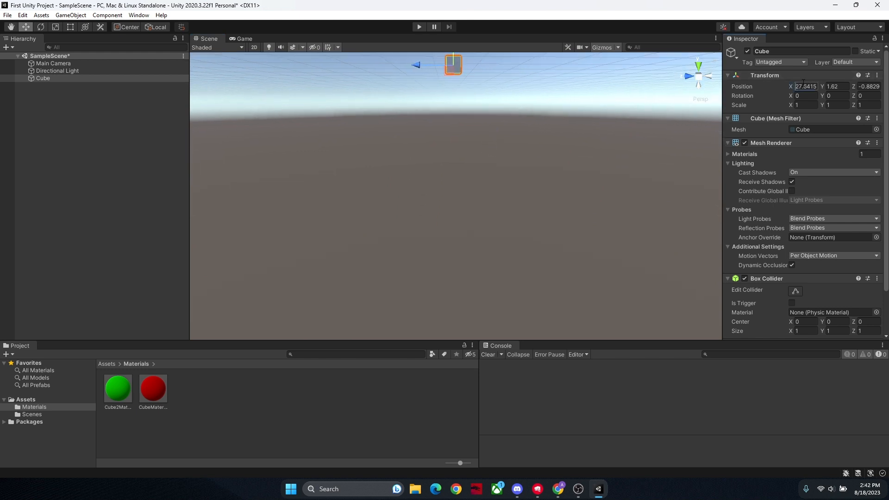
text(0)
key(Tab)
text(0)
right_drag(537, 116, 556, 184)
key(s)
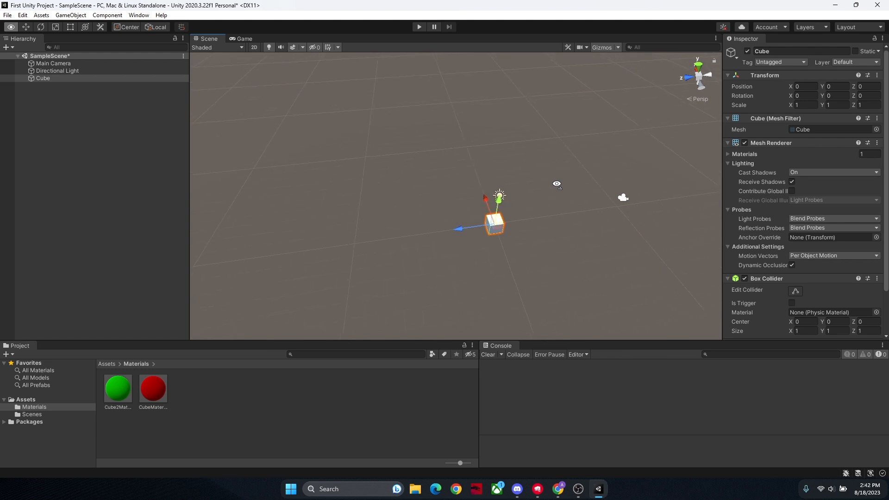
Step: Focus on the cube and raise it along the Y axis to about 1.812
click(34, 71)
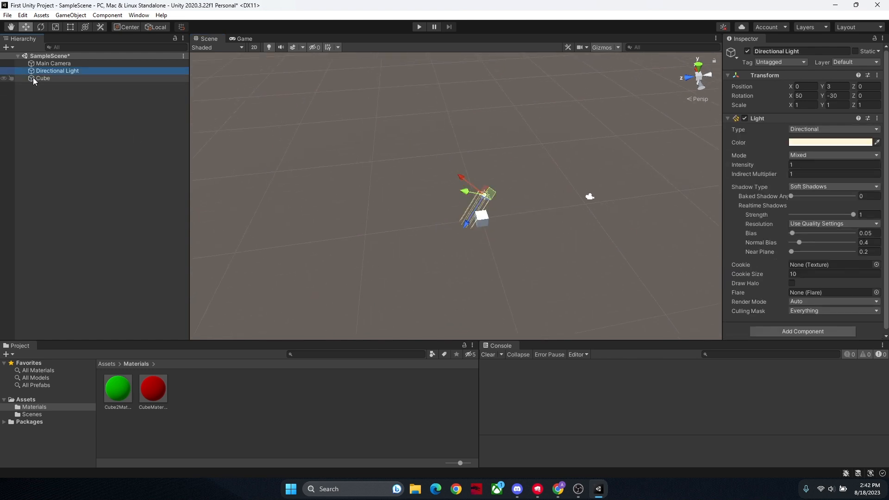
click(41, 78)
key(f)
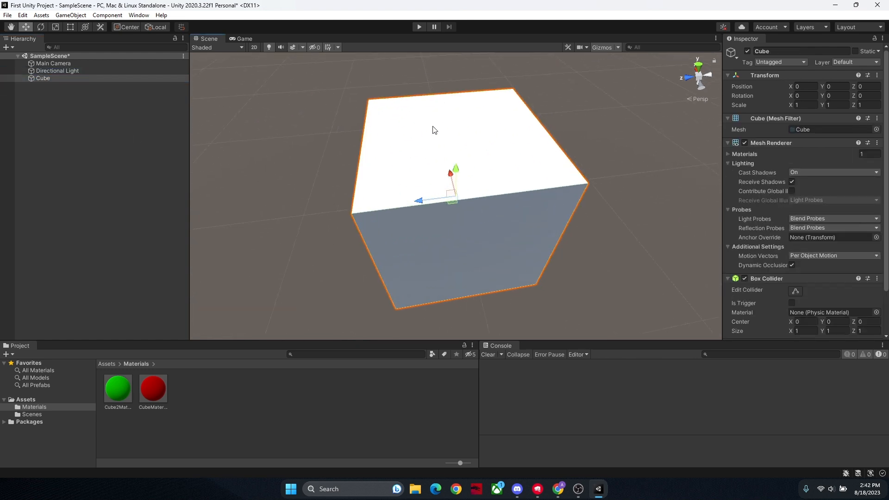
right_drag(433, 130, 353, 299)
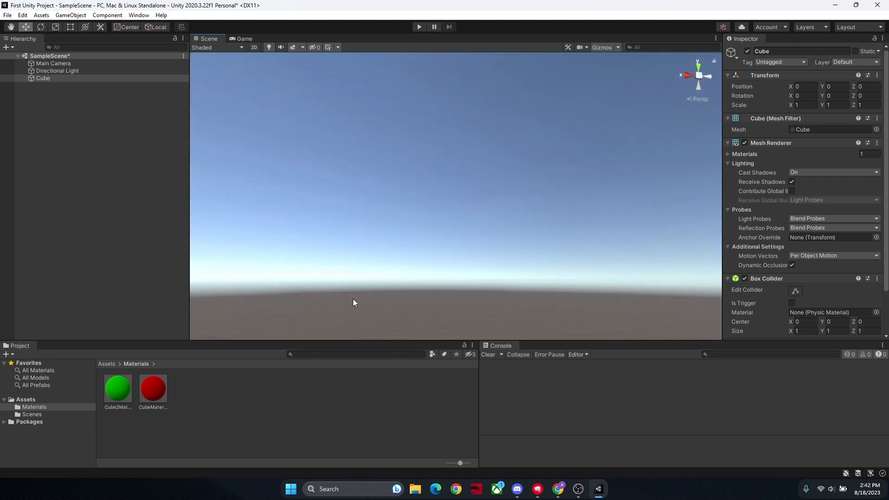
click(55, 79)
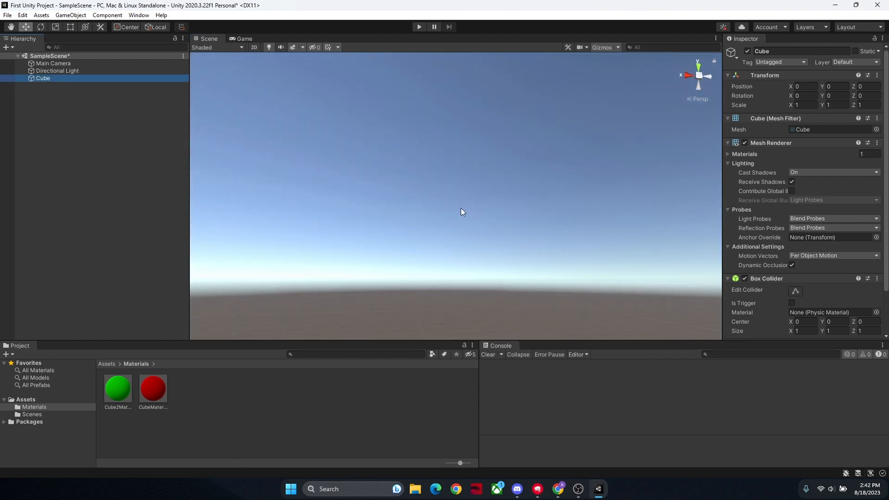
key(f)
right_drag(463, 210, 640, 273)
click(527, 233)
click(501, 229)
right_drag(502, 228, 506, 204)
drag(508, 207, 507, 132)
right_drag(506, 132, 523, 148)
Step: Try X scales of 2 and 3 on the cube and settle on an X scale of 4
key(w)
key(d)
key(a)
text(2)
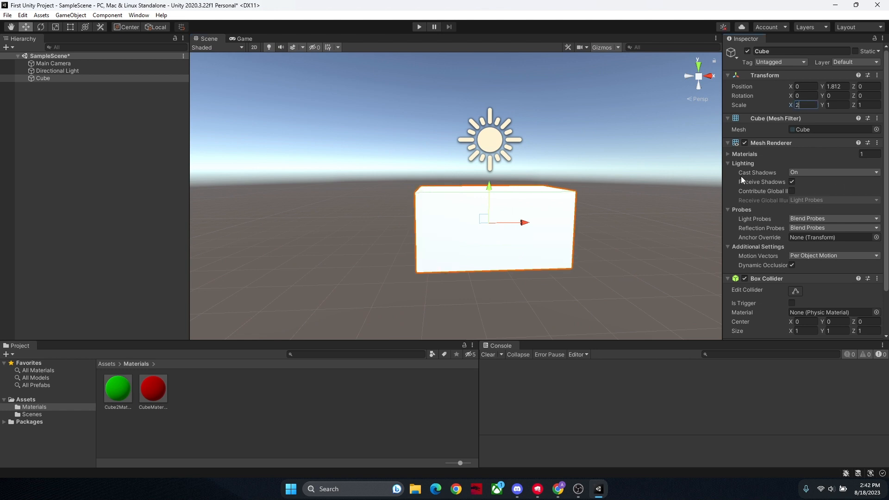
key(BackSpace)
text(3)
key(BackSpace)
text(4)
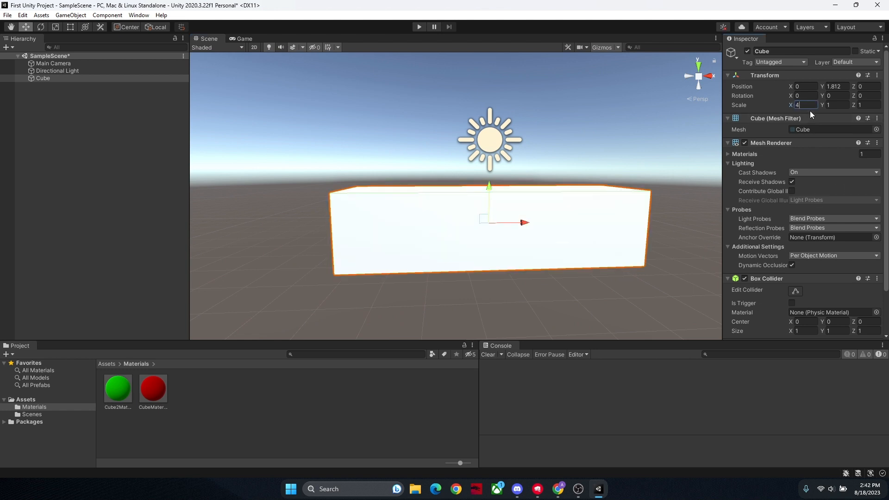
Step: Set the cube's Z scale to 2 and its Y scale to 2
alt+drag(593, 149, 837, 105)
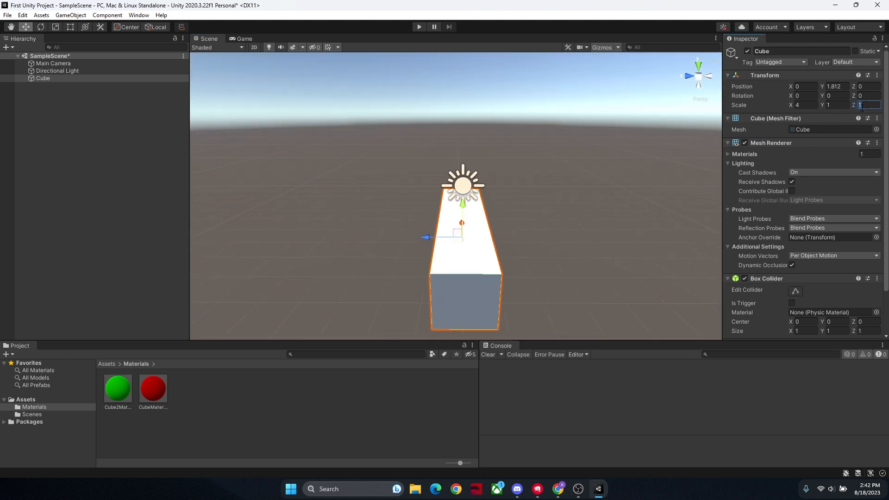
text(2)
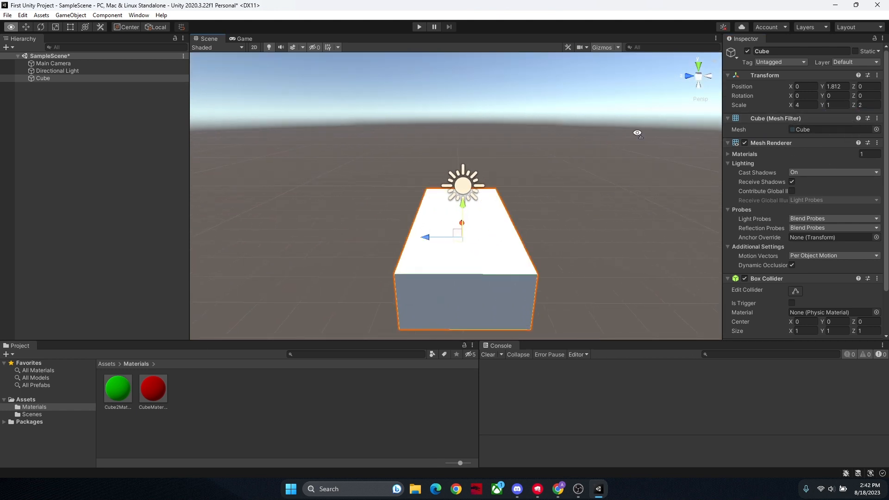
alt+drag(637, 133, 473, 146)
text(2)
Step: Raise the enlarged cube along the Y axis to about 2.59
click(452, 204)
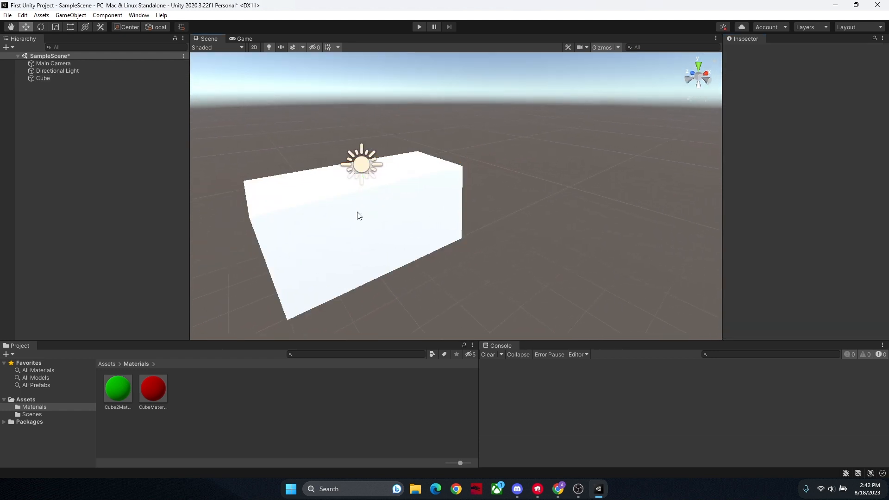
click(368, 197)
click(365, 187)
click(373, 192)
drag(366, 185, 363, 156)
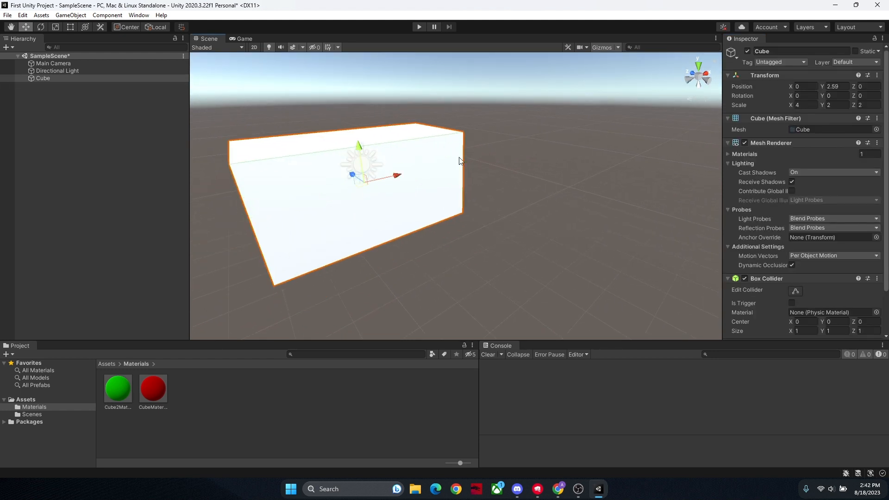
Step: Rename the cube as Base
click(474, 161)
right_drag(476, 163, 521, 140)
key(w)
right_click(45, 106)
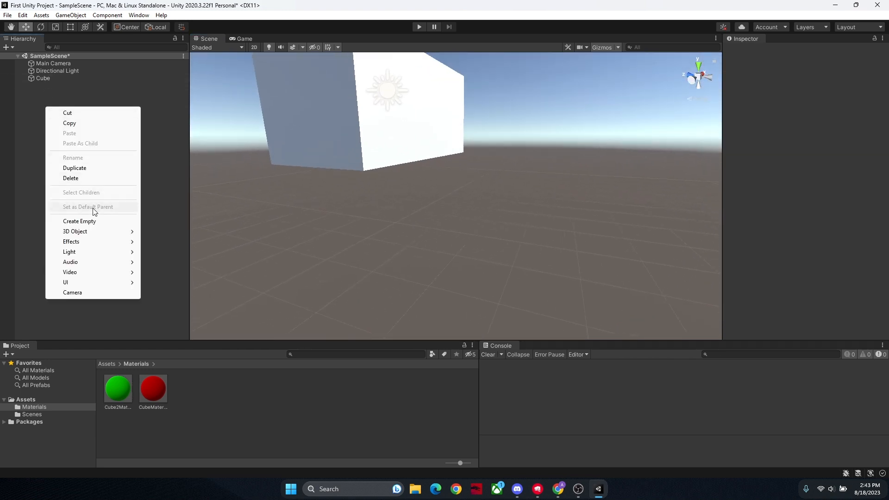
click(48, 78)
right_click(49, 78)
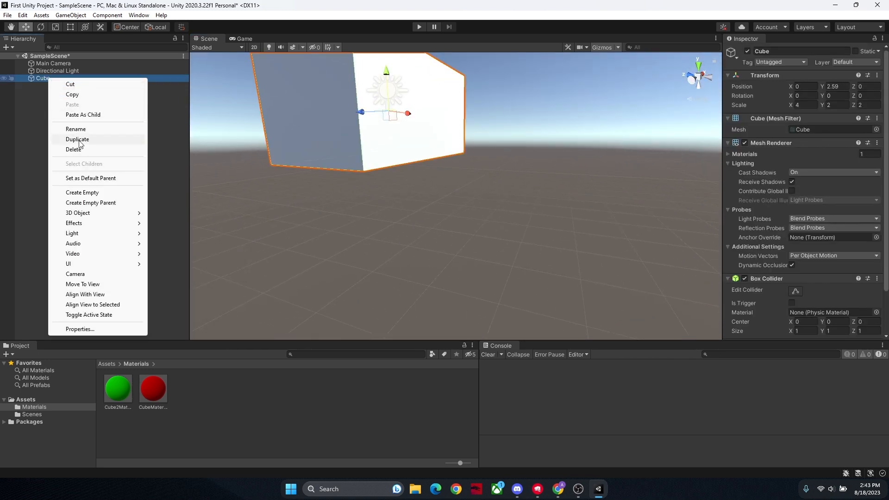
click(80, 126)
text(B)
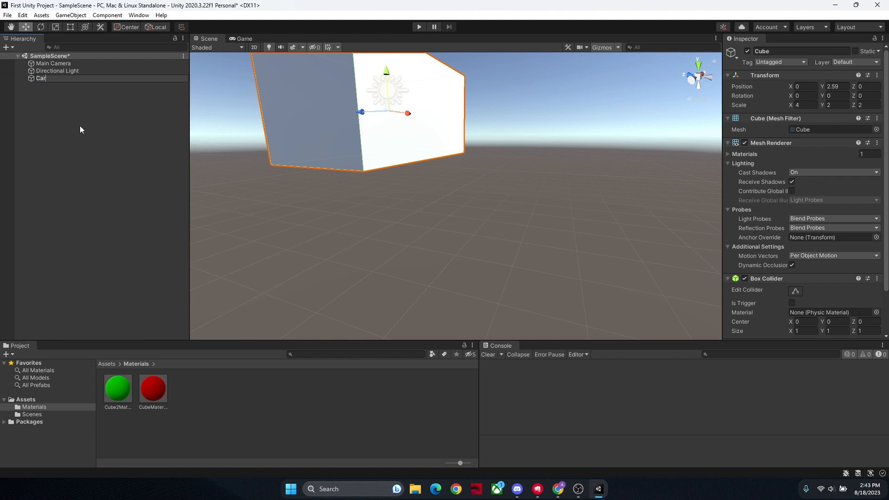
text(ase)
key(Return)
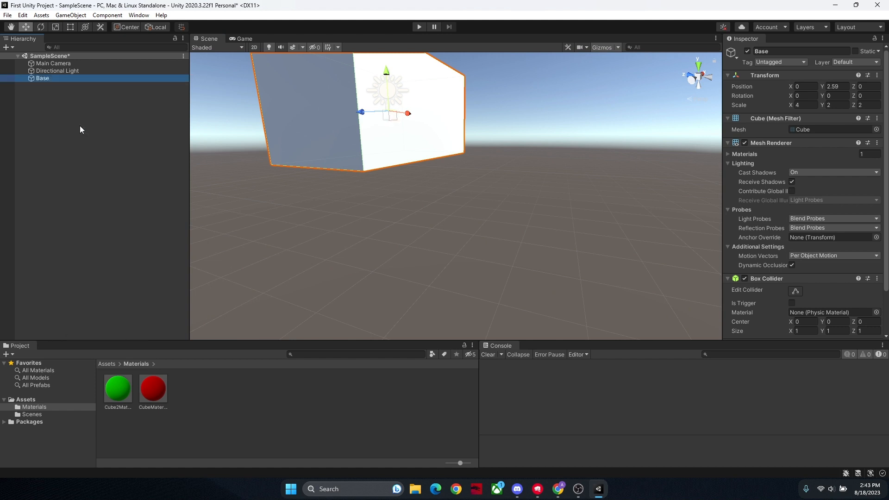
Step: Add a cylinder to the scene and set its X rotation to 90
right_click(113, 154)
mouse_move(149, 277)
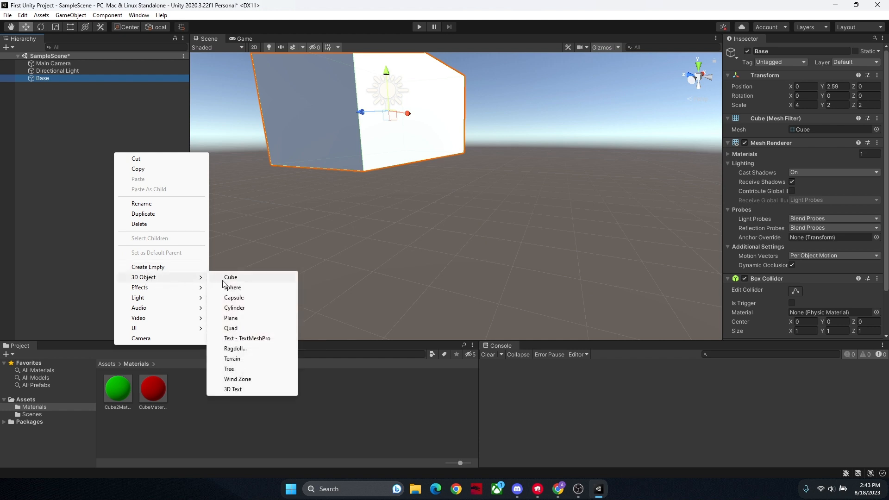
click(246, 308)
alt+drag(413, 262, 482, 240)
key(s)
right_drag(482, 240, 520, 224)
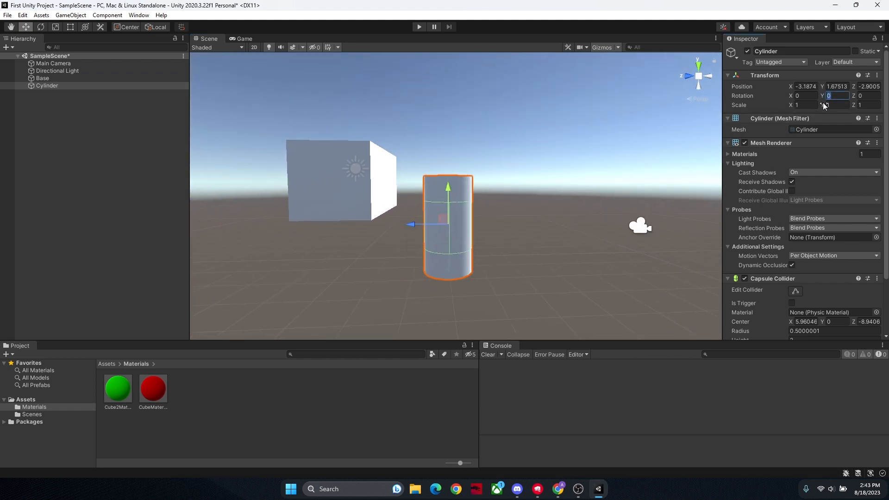
text(90)
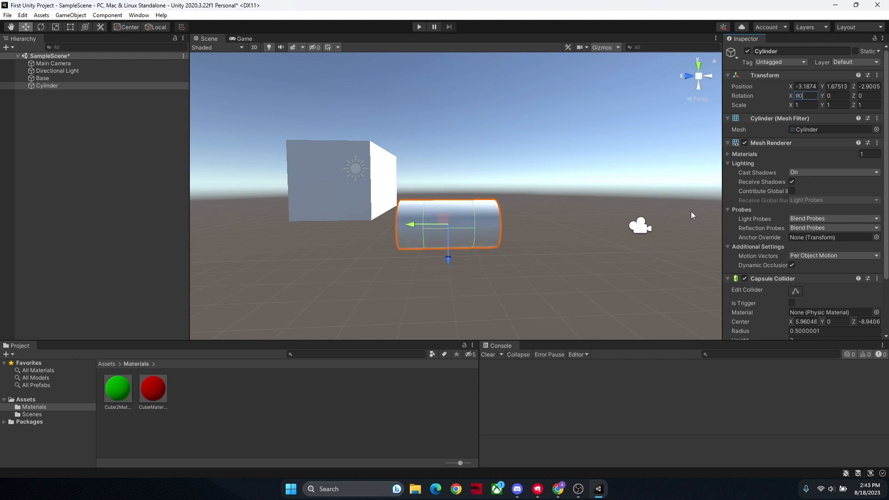
click(803, 105)
click(864, 105)
key(BackSpace)
text(1)
text(0)
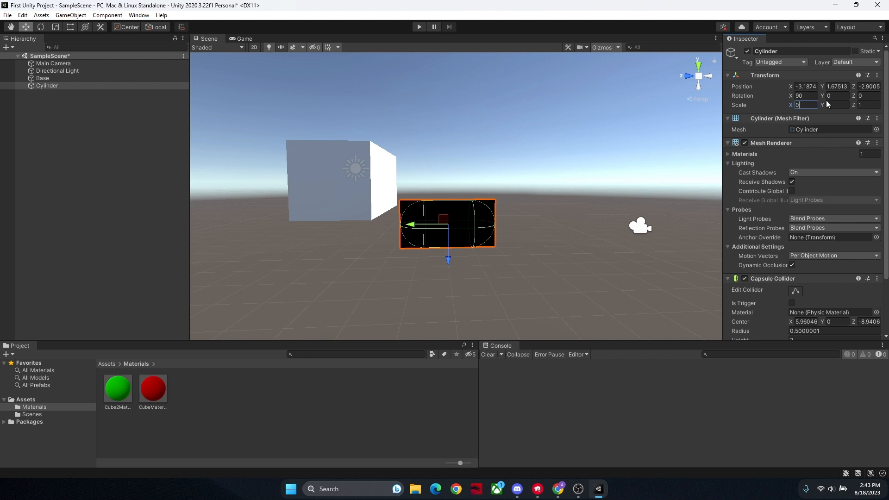
key(BackSpace)
text(1)
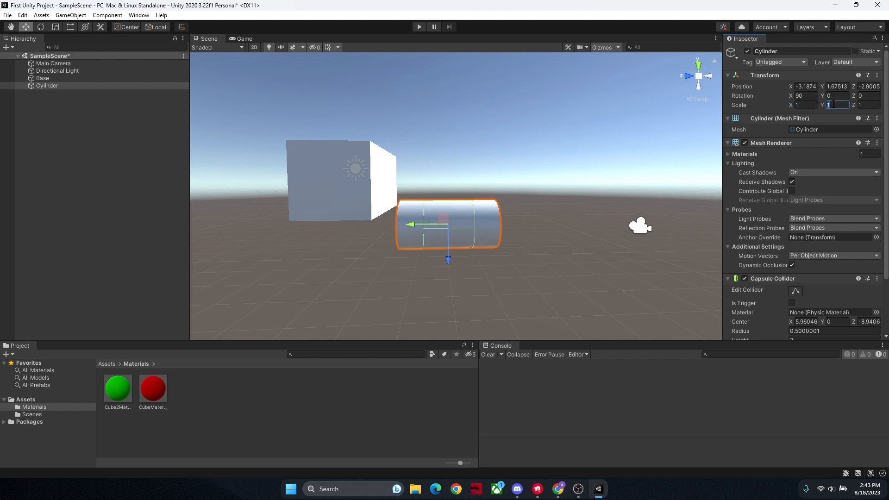
text(0.1)
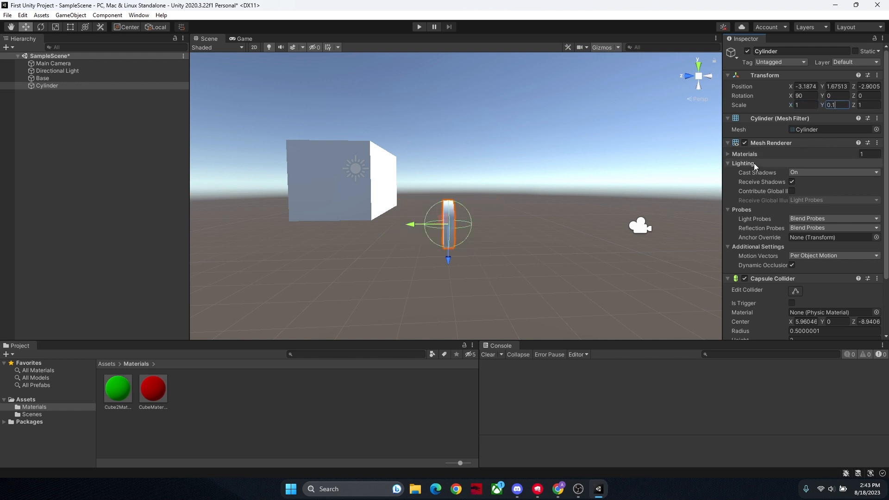
Step: Flatten the cylinder into a thin disc by setting its Y scale to 0.1
click(667, 179)
key(d)
right_drag(666, 178, 567, 204)
key(w)
click(468, 210)
key(s)
key(a)
click(503, 212)
right_drag(504, 212, 598, 213)
key(a)
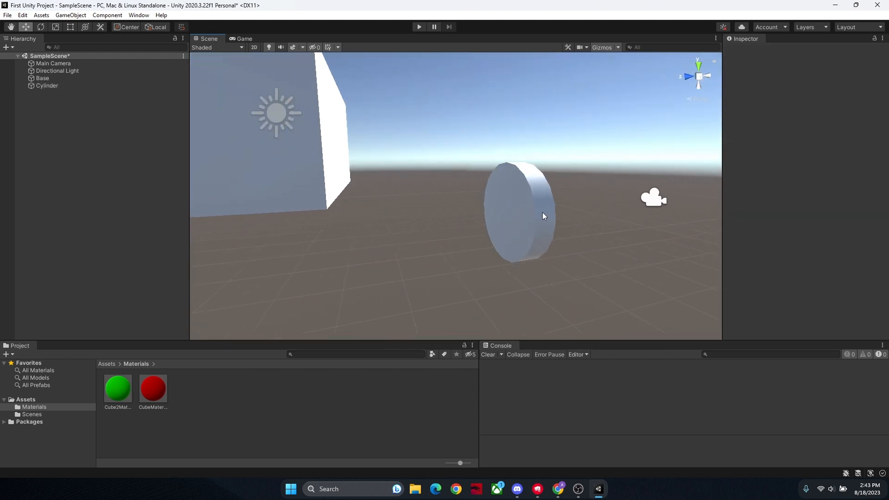
Step: Rename the flattened cylinder as Wheel
click(543, 216)
right_click(83, 87)
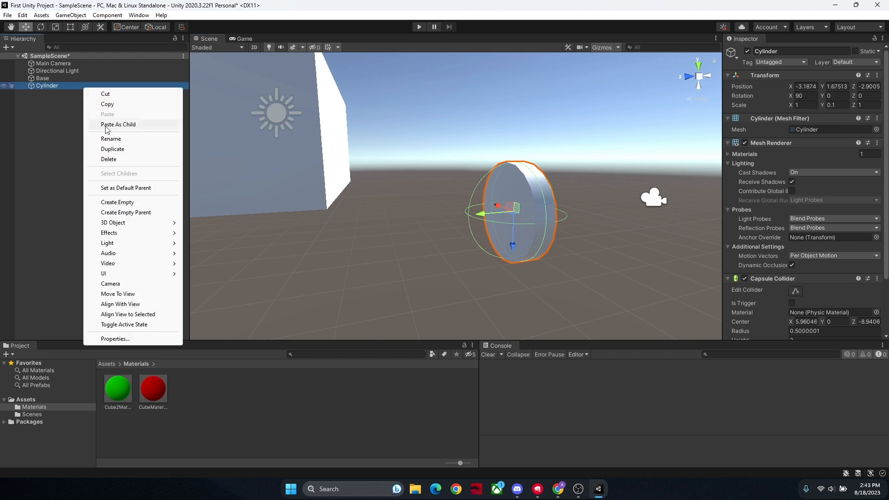
click(108, 137)
text(Wheel)
key(Return)
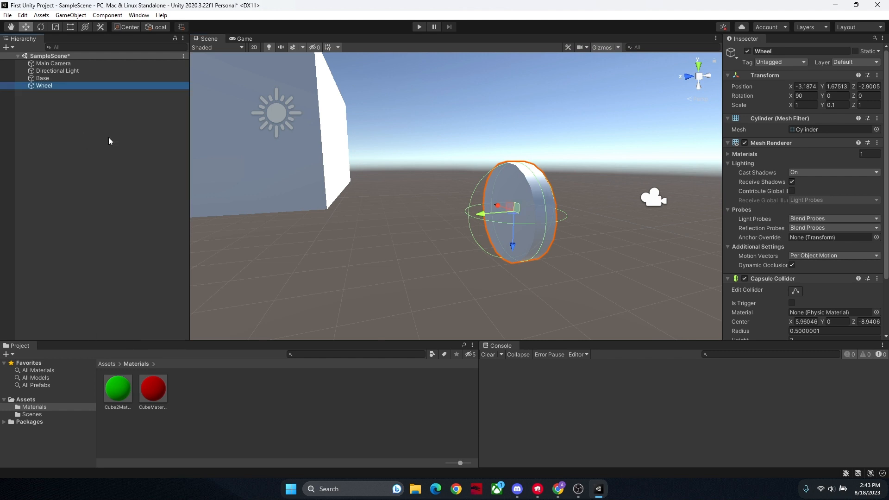
Step: Move the wheel under the base's lower edge, to about -1.17 on X and -0.73 on Z
key(s)
right_drag(362, 152, 398, 160)
key(a)
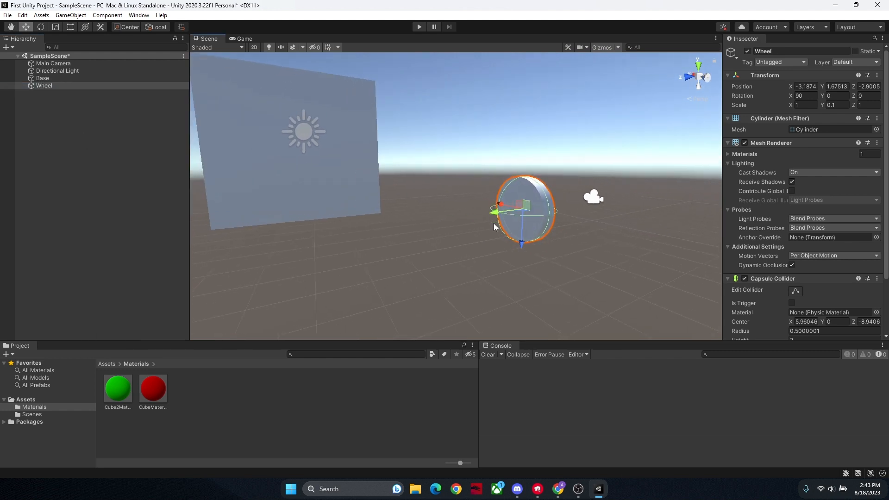
drag(495, 214, 356, 239)
right_drag(358, 242, 171, 238)
drag(466, 236, 567, 234)
click(628, 284)
alt+drag(628, 284, 499, 254)
click(499, 254)
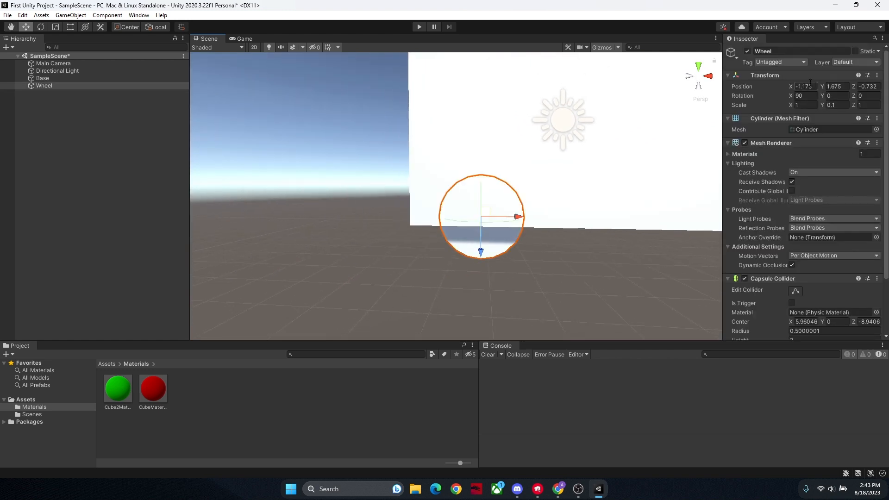
Step: Set the wheel's X position to -1
text(-1.2)
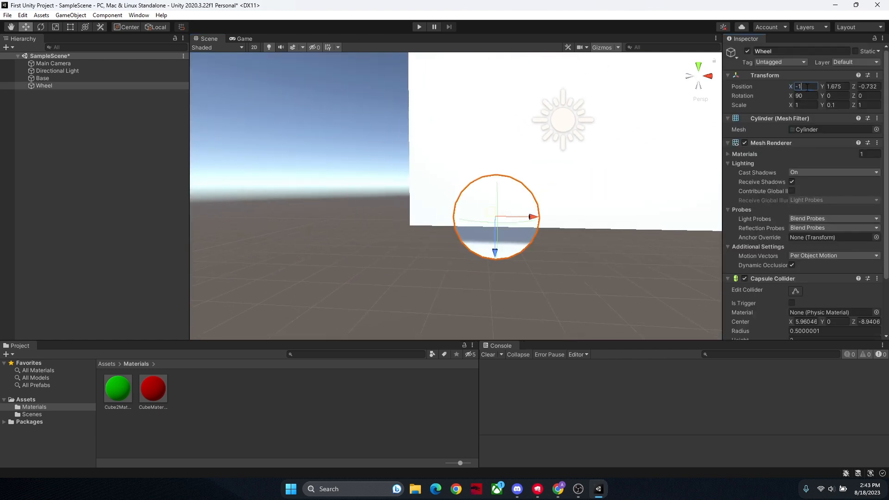
key(BackSpace)
key(BackSpace)
key(BackSpace)
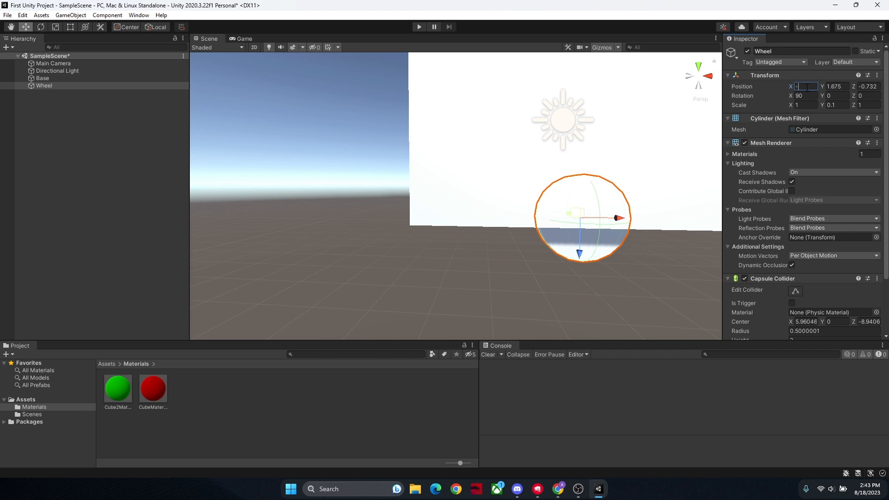
text(1)
Step: Set the wheel's Y position to 1.5
alt+drag(679, 192, 518, 239)
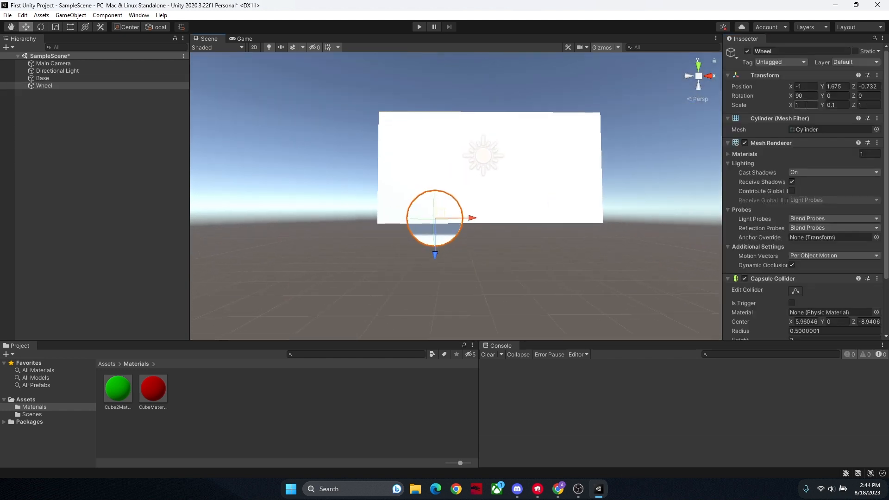
click(835, 87)
key(BackSpace)
text(1.)
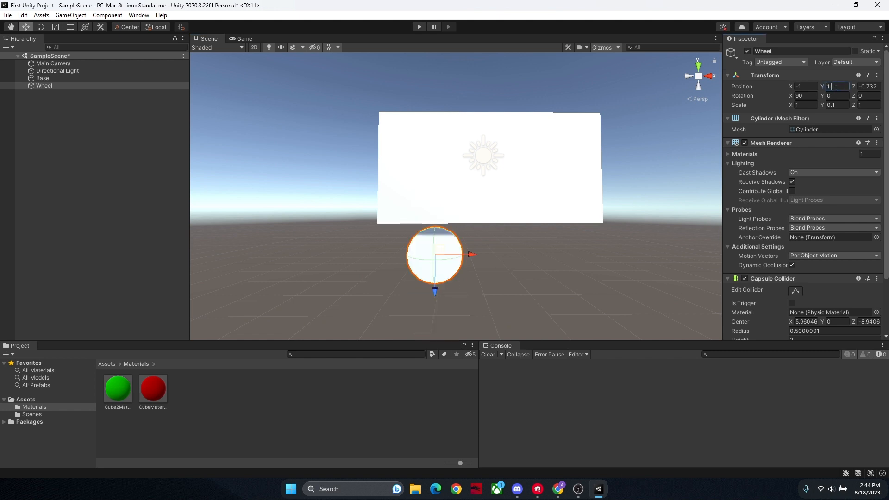
text(5)
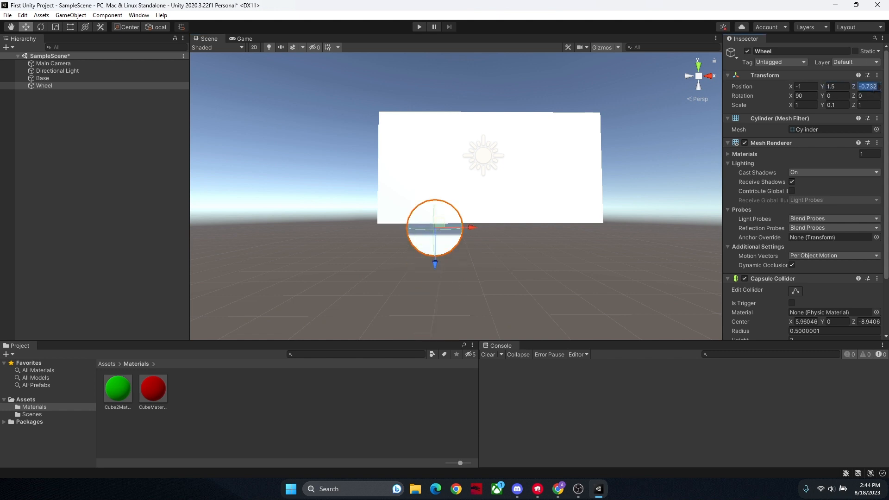
text(0)
Step: Try Z positions of 0, -3 and -0.3 on the wheel and settle on a Z position of -0.5
alt+drag(539, 146, 872, 82)
click(868, 86)
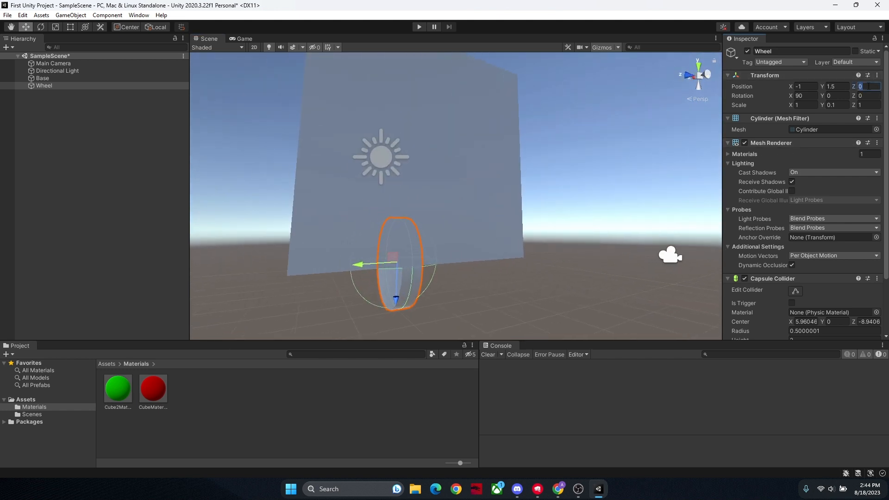
text(-3)
right_drag(677, 159, 857, 110)
text(-0.3)
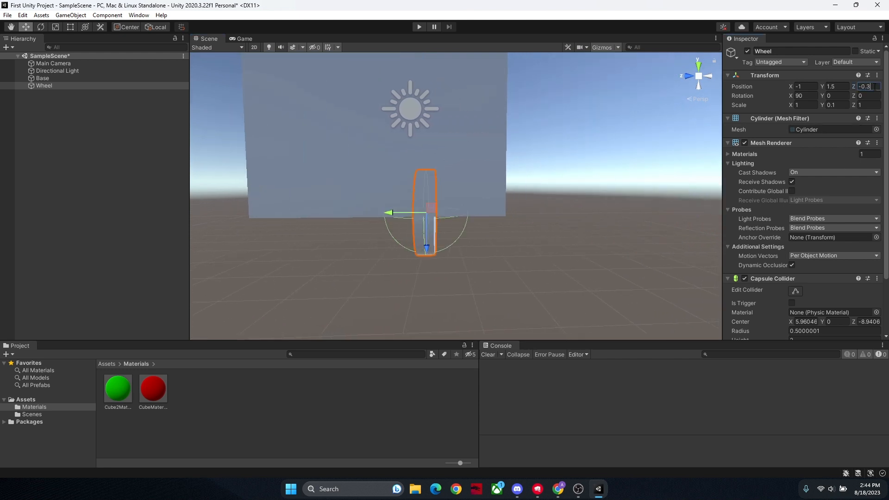
right_drag(652, 165, 587, 182)
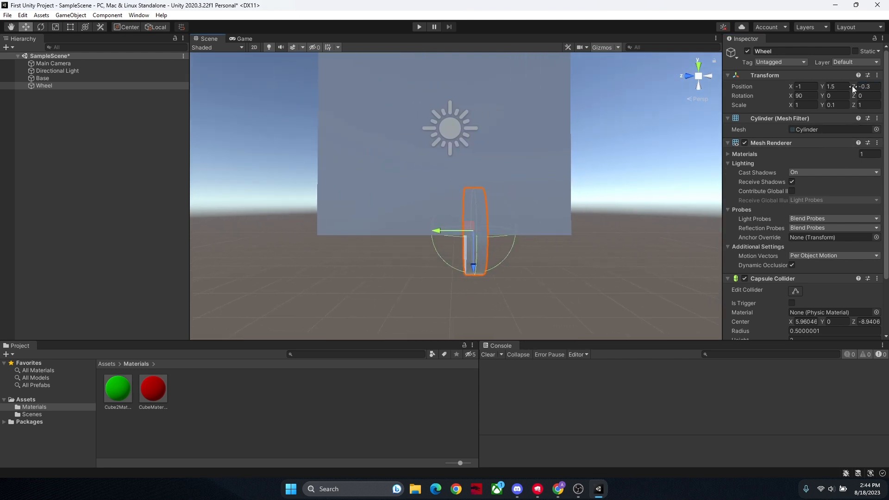
text(-0.5)
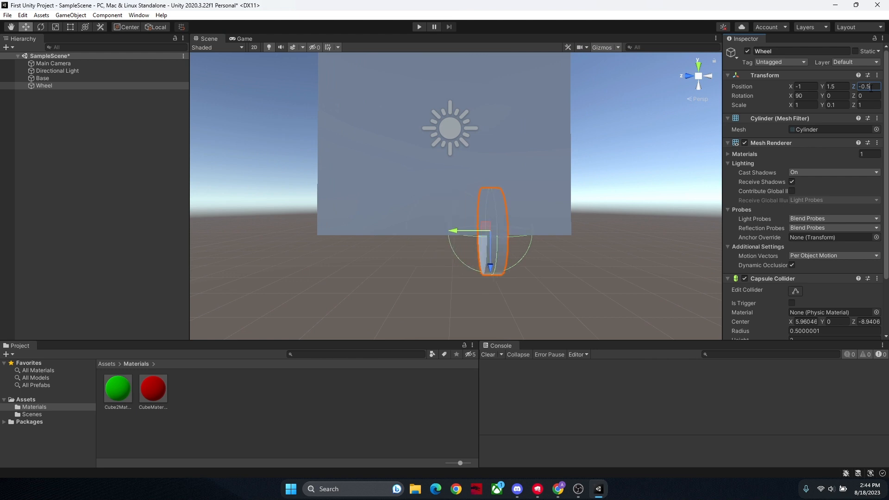
Step: Duplicate the wheel and set the copy's Z position to 0.5
click(645, 199)
right_drag(645, 199, 634, 198)
key(s)
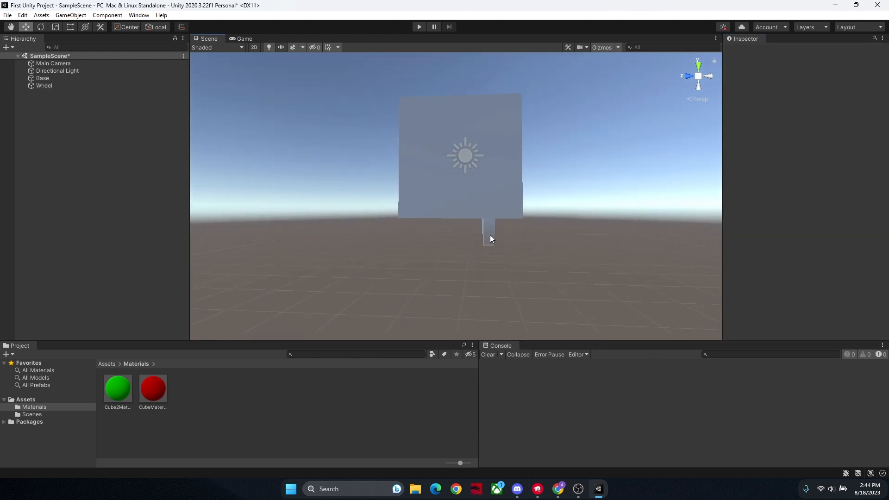
click(489, 235)
key(w)
right_drag(585, 222, 357, 217)
key(d)
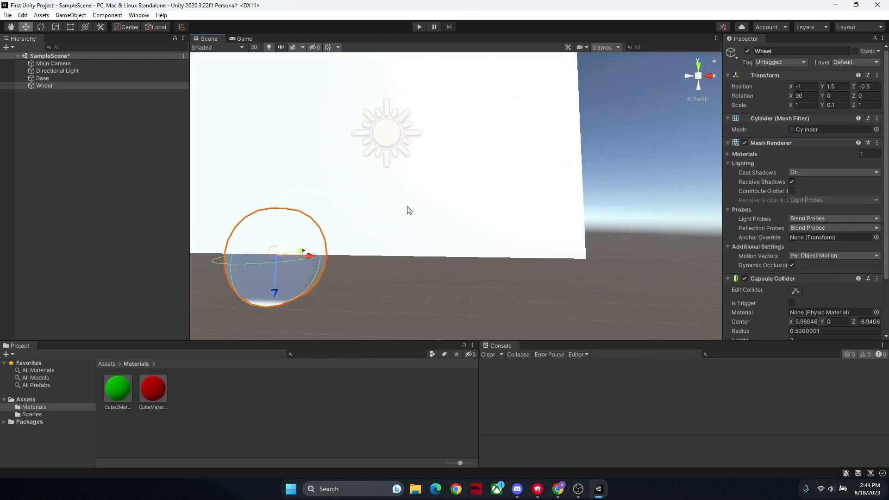
key(ctrl+d)
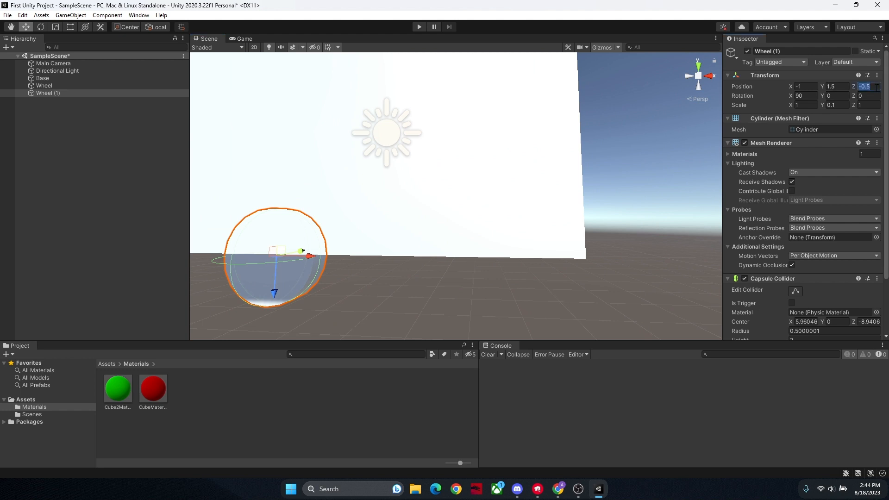
text(0.5)
Step: Duplicate the original wheel at Z -0.5 and set the copy's X position to 1
click(424, 298)
key(s)
right_drag(423, 298, 574, 268)
key(a)
key(s)
click(569, 275)
key(ctrl+d)
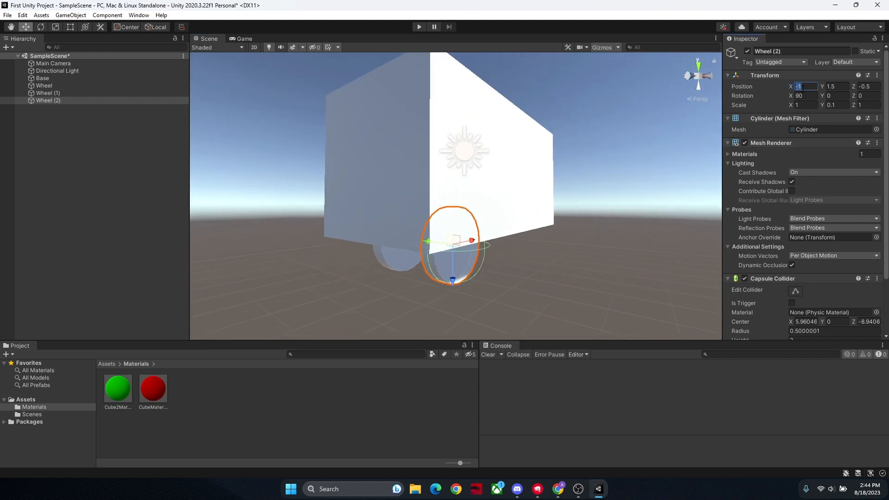
text(1)
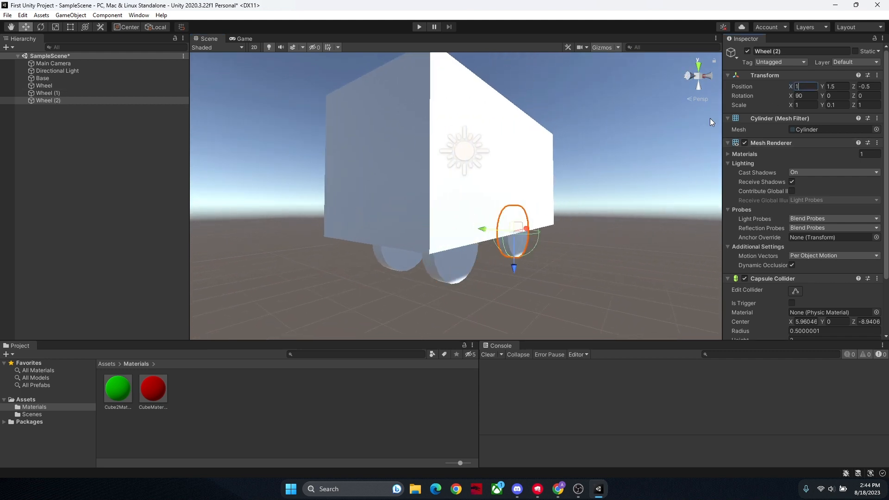
Step: Duplicate the wheel at X -1, Z 0.5 and set the copy's X position to 1
click(406, 258)
key(ctrl+d)
click(797, 87)
text(1)
click(573, 273)
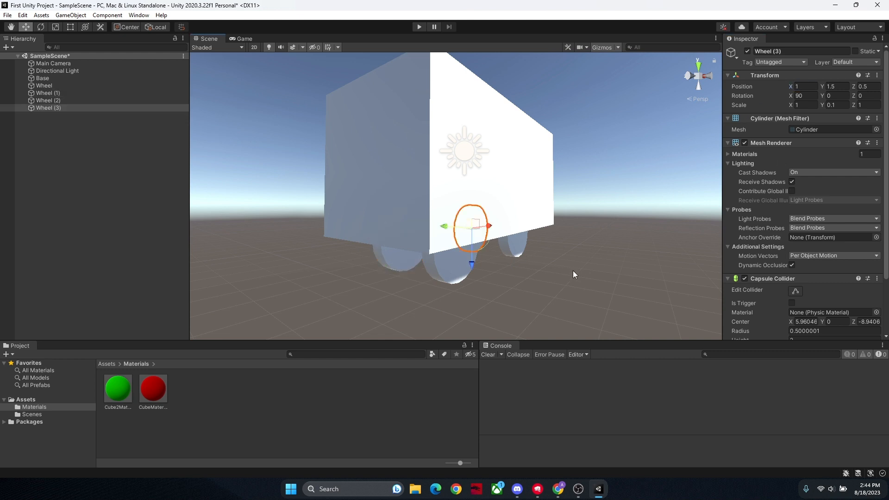
key(d)
right_drag(574, 273, 452, 236)
key(d)
key(s)
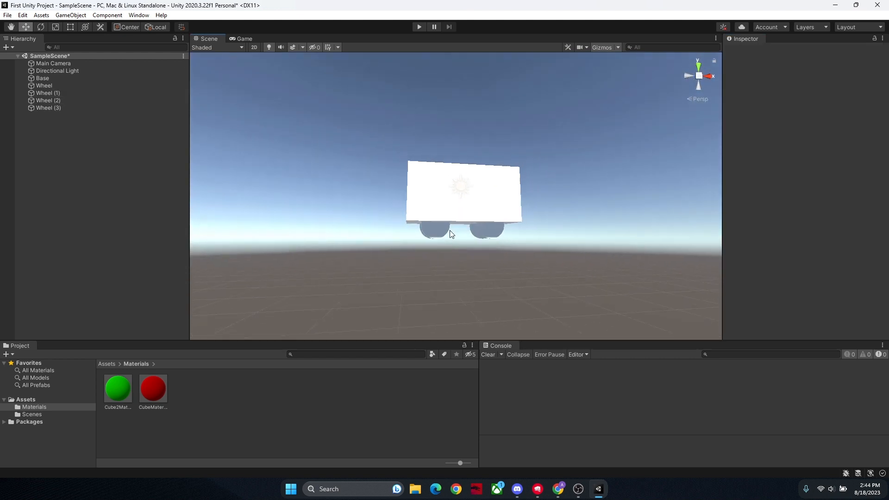
Step: Duplicate the base cube and move the copy along X to about -2.28
click(494, 214)
right_drag(495, 216, 427, 188)
key(a)
key(w)
click(568, 236)
key(w)
click(550, 186)
key(s)
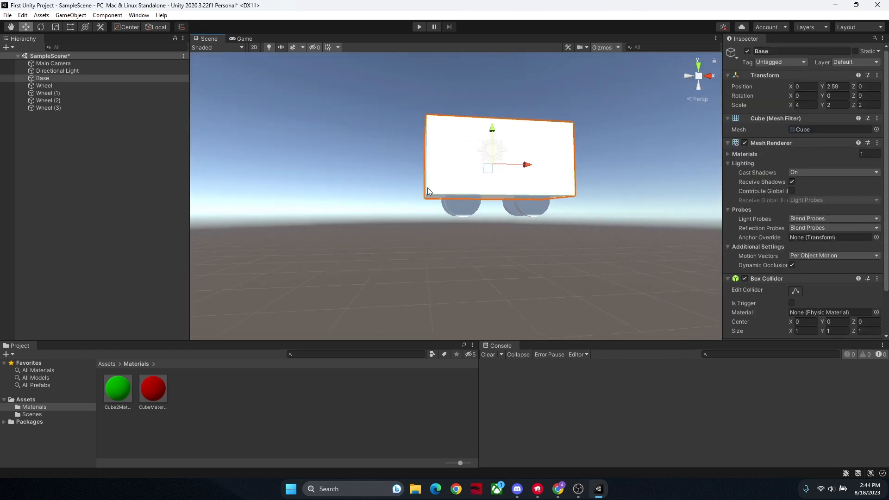
key(ctrl+d)
drag(520, 166, 448, 173)
right_drag(448, 173, 491, 154)
key(s)
key(w)
Step: Set the duplicated cube's scale to X 2, Y 1 and Z 1
click(806, 105)
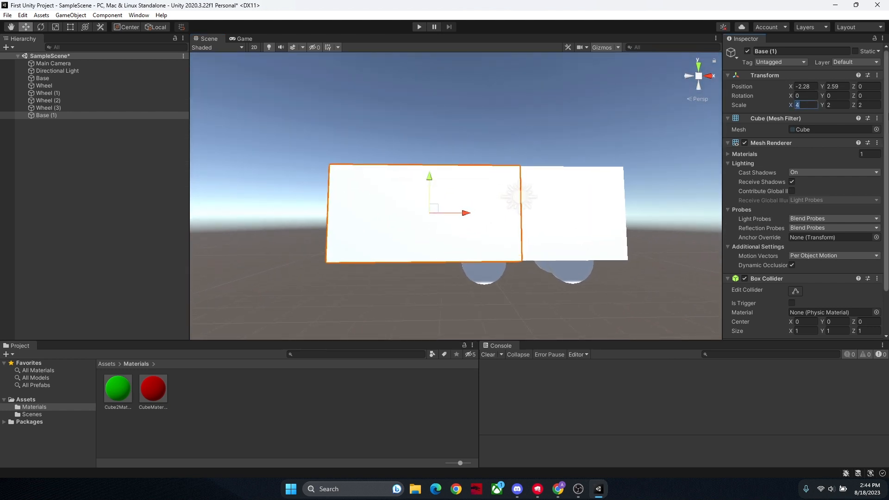
text(2)
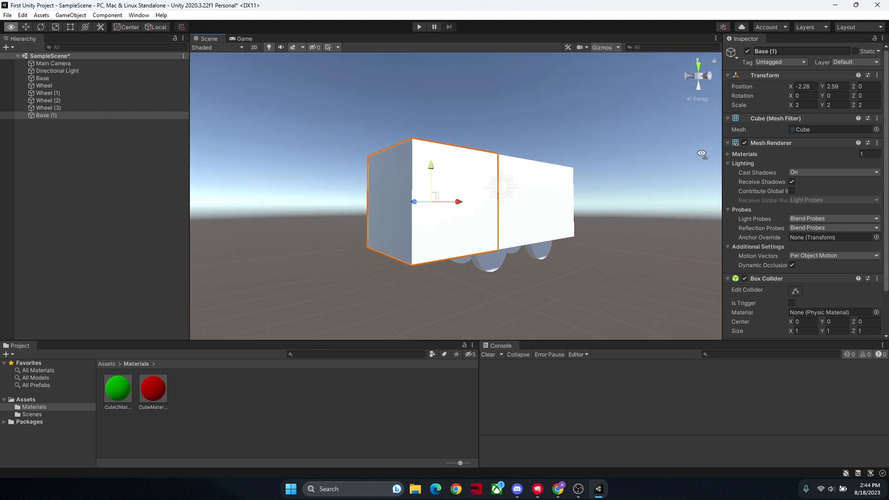
click(828, 105)
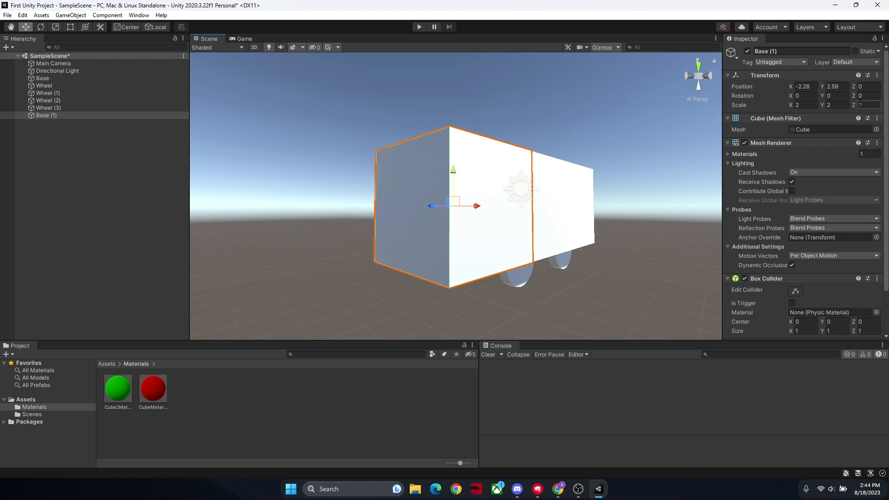
text(1)
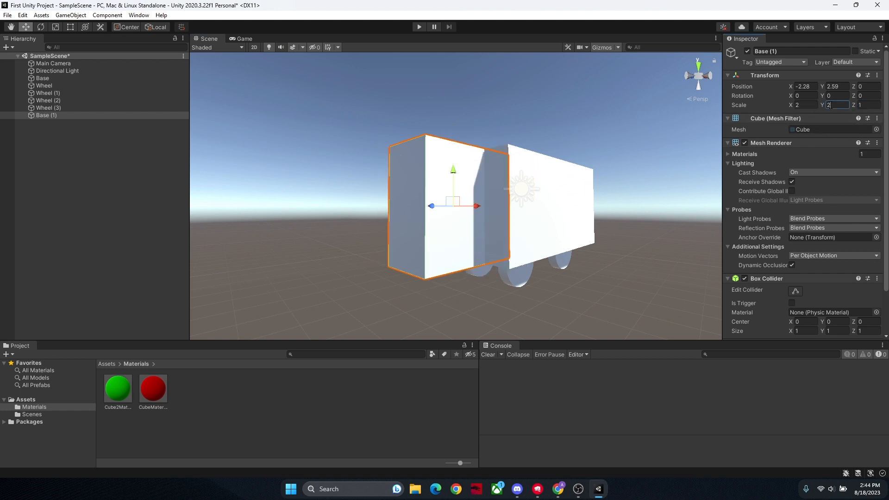
key(BackSpace)
text(1)
Step: Move the scaled-down cube along the X axis so it sits partly inside the end of the base
right_drag(541, 181, 514, 201)
key(d)
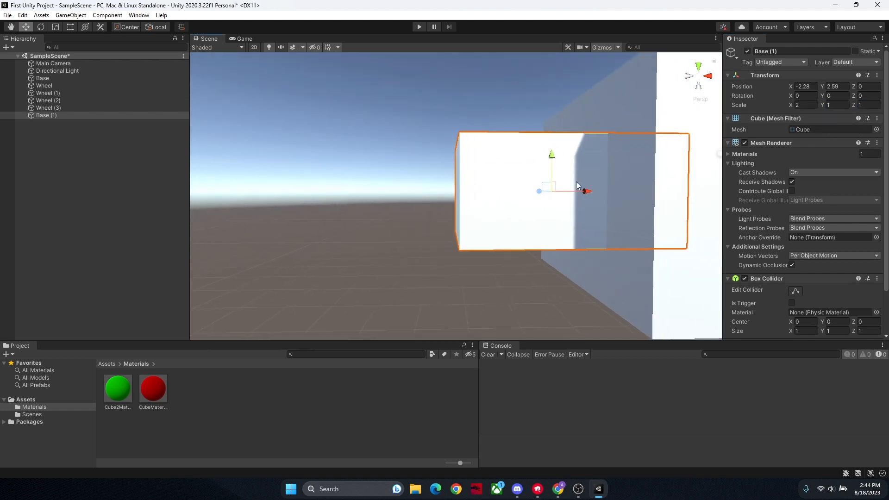
drag(584, 190, 623, 187)
click(489, 193)
key(s)
right_drag(488, 193, 452, 200)
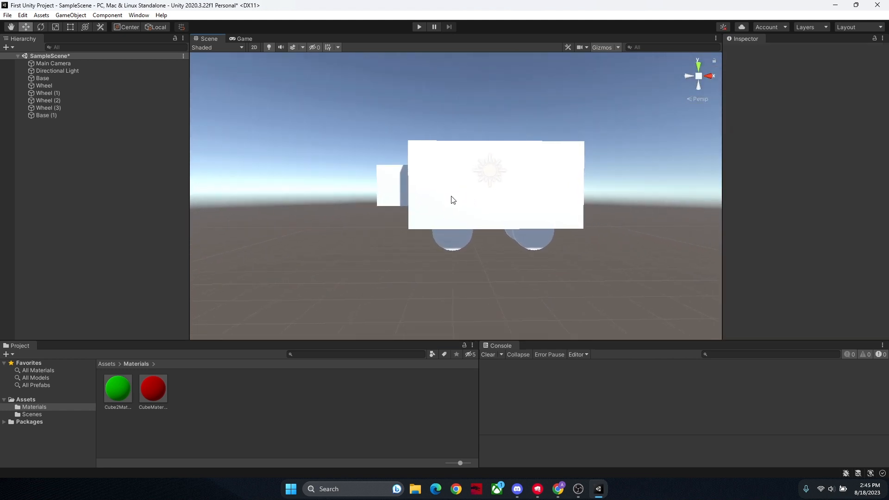
Step: Delete the small duplicated cube at the end of the base
click(401, 189)
right_drag(401, 189, 519, 214)
key(Delete)
right_click(62, 93)
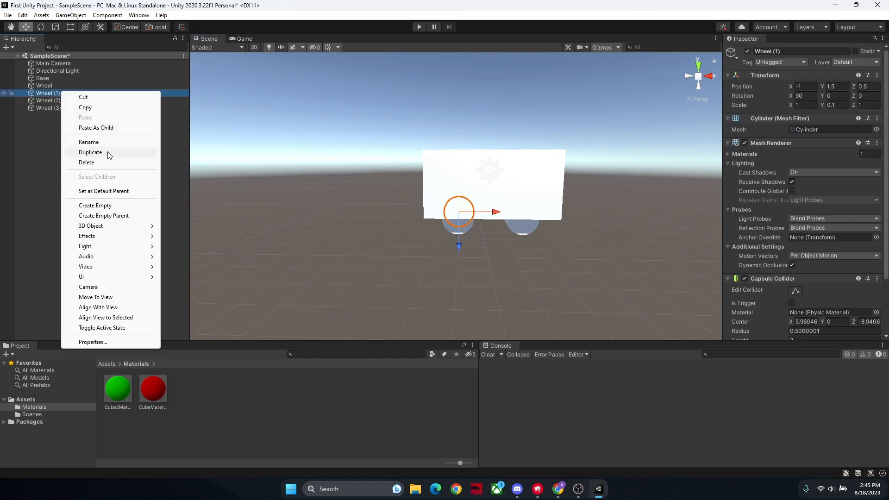
click(276, 168)
drag(553, 261, 380, 111)
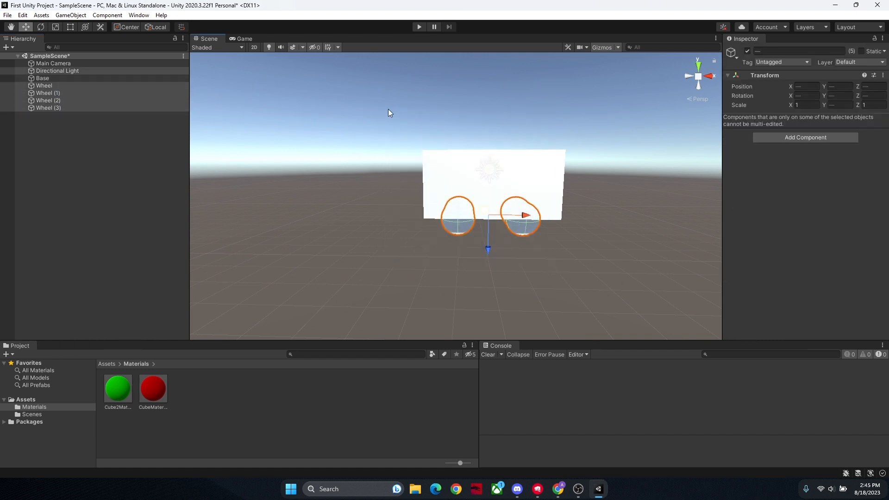
click(388, 110)
drag(611, 236, 448, 151)
click(409, 160)
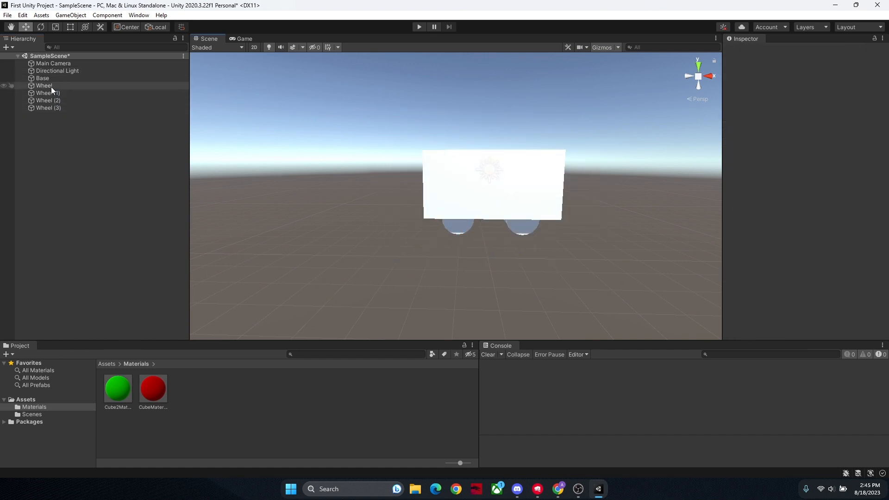
Step: Try moving the base by itself along X to about -4.27, and undo the move
click(50, 87)
click(48, 78)
click(373, 163)
click(479, 185)
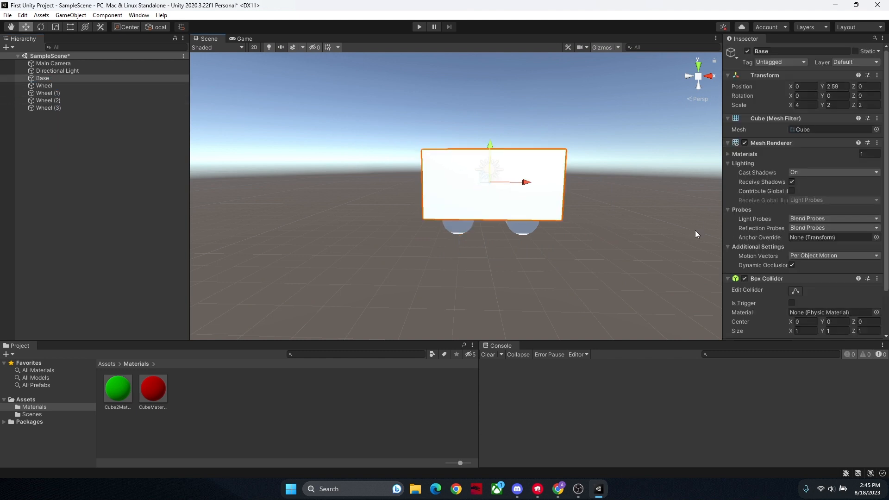
drag(535, 187, 388, 208)
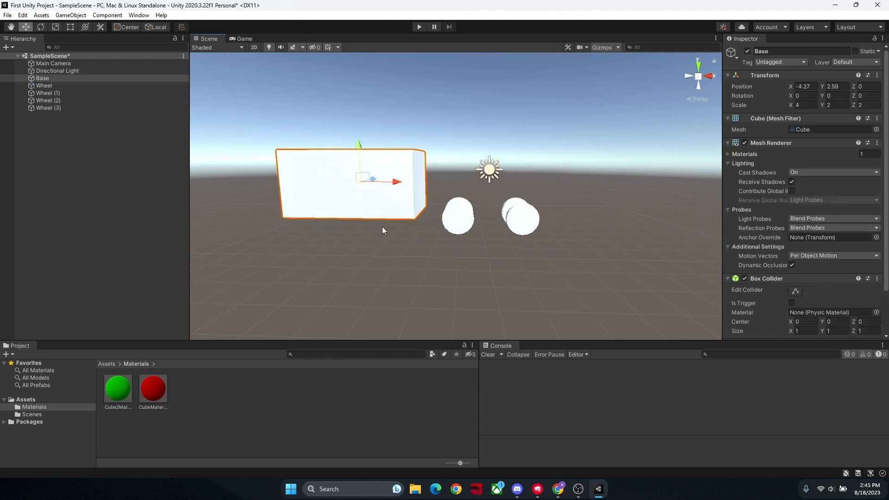
key(ctrl+z)
Step: Create an empty object in the scene and name it Car
click(101, 149)
right_click(110, 146)
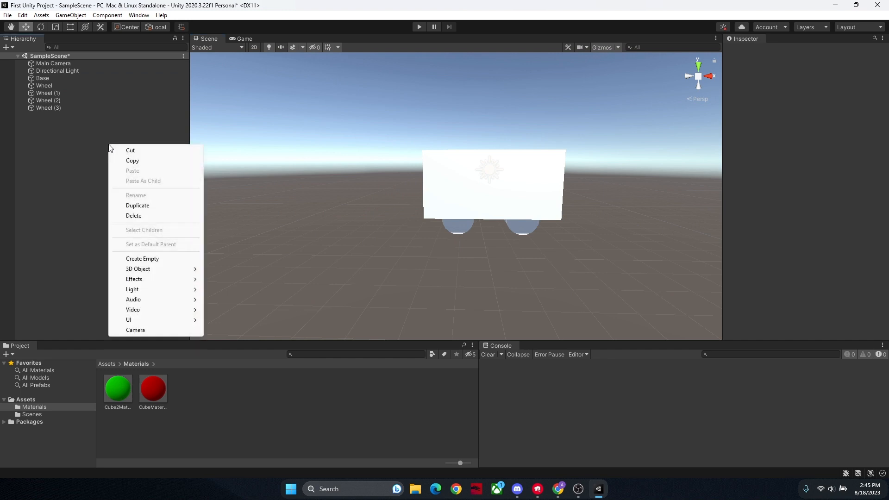
click(158, 258)
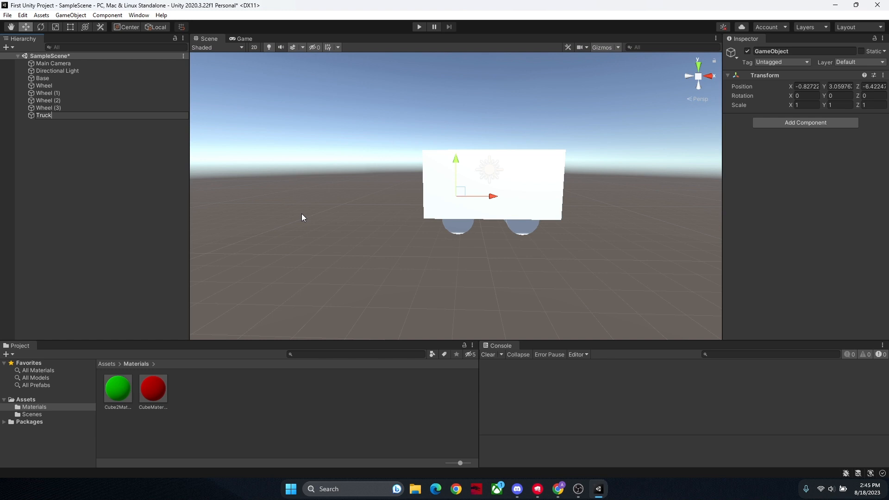
text(Car)
key(Return)
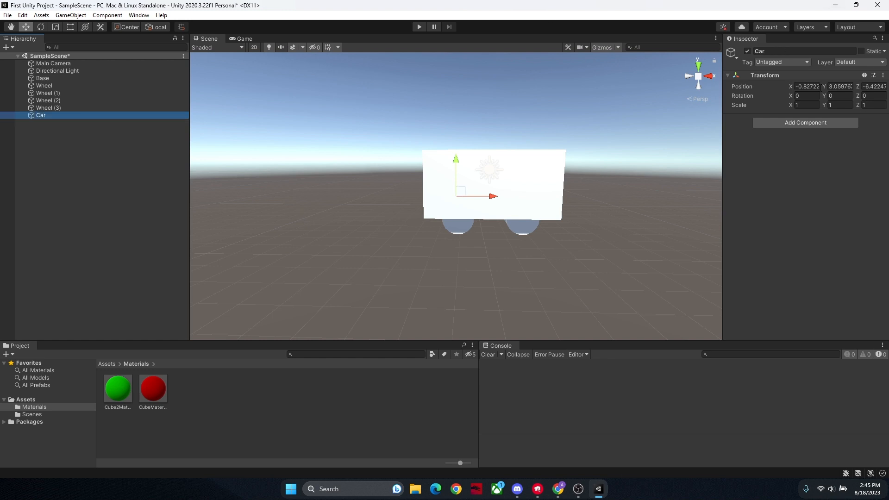
Step: Set the Car object's position to 0 on X, Y and Z
click(811, 87)
text(0)
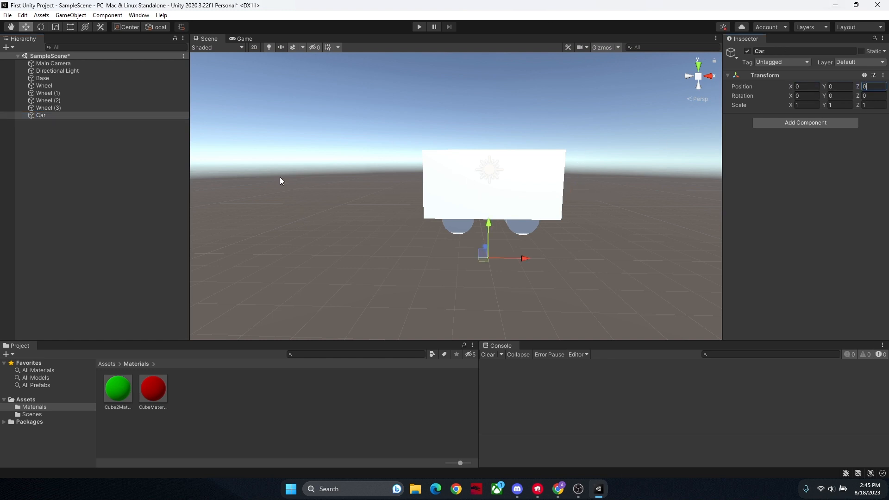
click(280, 181)
Step: Make the base and all four wheels children of the Car object
click(42, 78)
shift+click(46, 106)
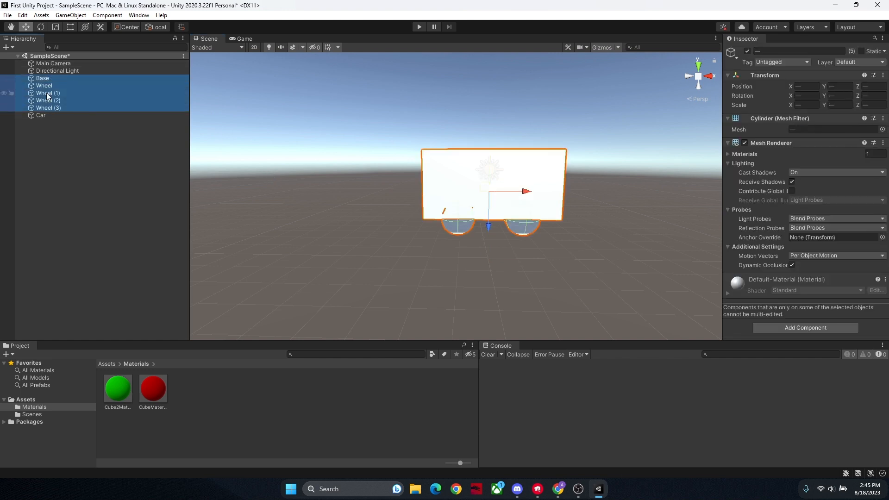
drag(47, 95, 54, 116)
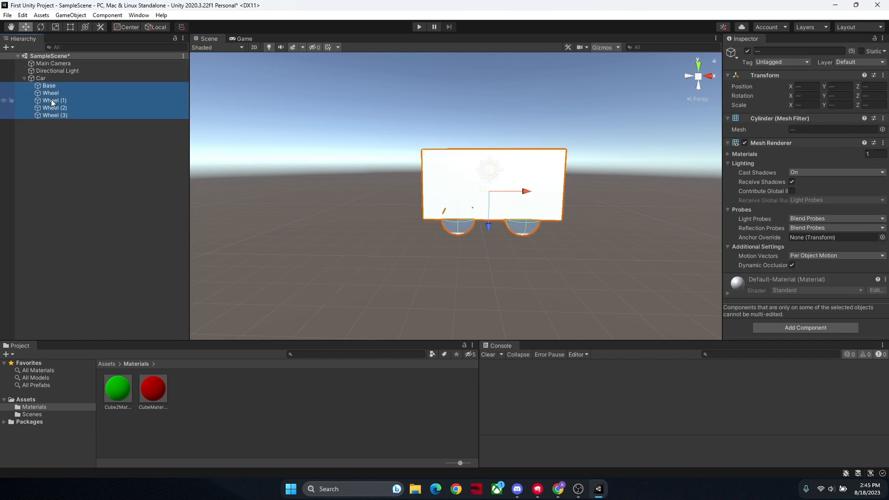
Step: Collapse the Car group and move the whole car along X to about 0.11
click(39, 78)
click(24, 78)
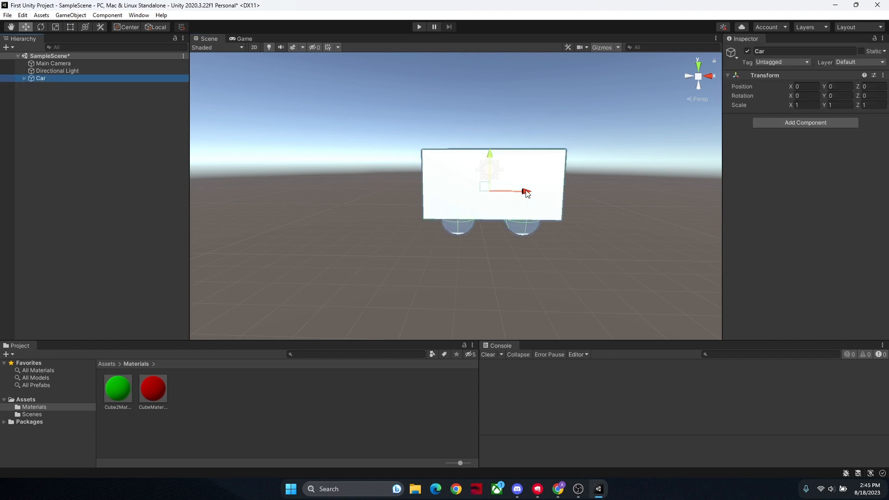
mouse_move(526, 194)
mouse_down()
mouse_move(377, 189)
mouse_move(623, 182)
mouse_move(495, 190)
mouse_move(543, 192)
mouse_move(530, 191)
mouse_up()
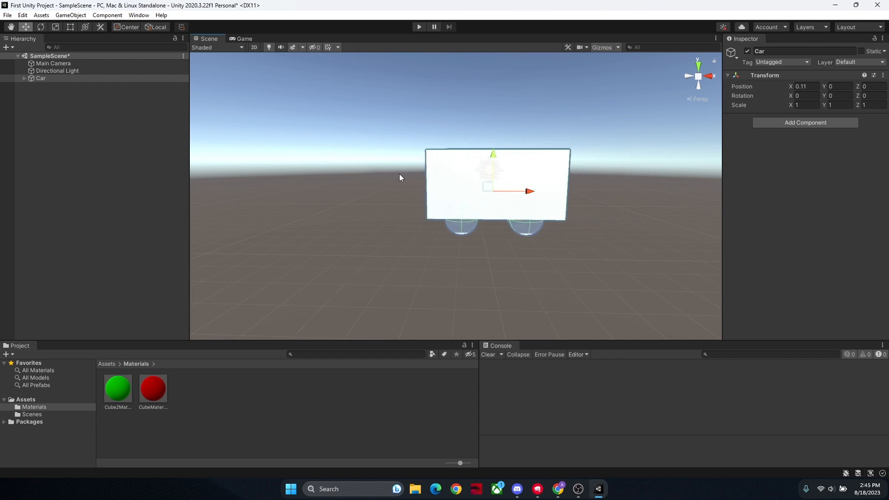
Step: Examine the Car's child objects and check which part each wheel entry stands for in the scene
click(23, 79)
click(51, 93)
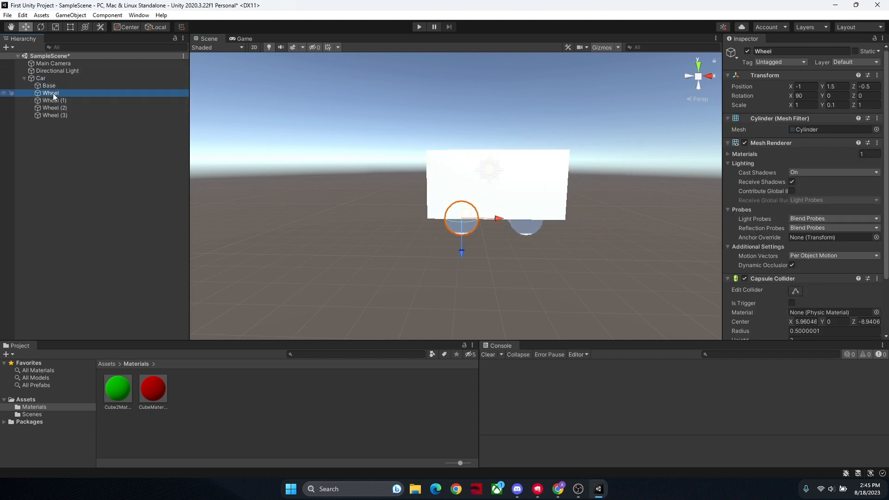
shift+click(55, 115)
click(338, 215)
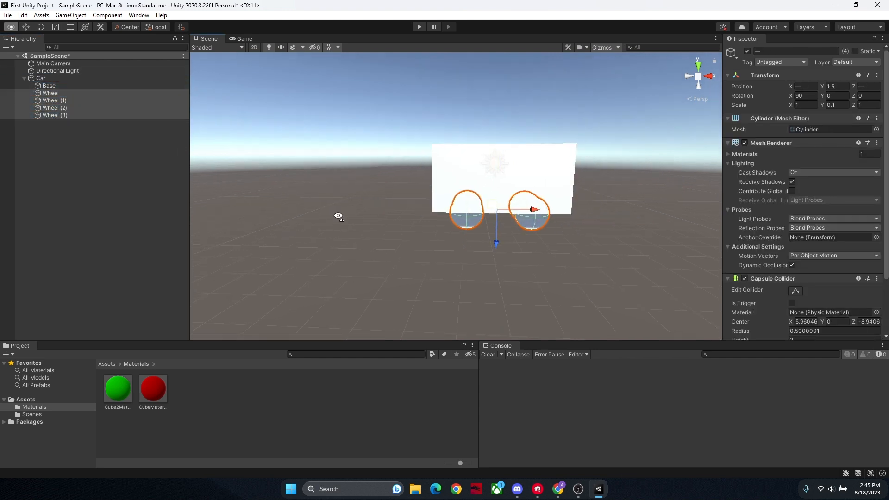
click(34, 79)
click(23, 77)
click(394, 253)
right_drag(396, 254, 408, 232)
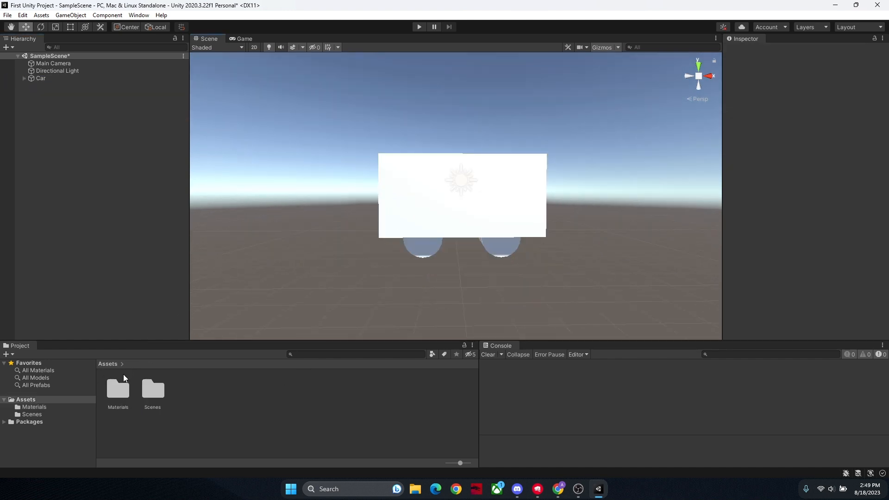
Step: Open the Materials folder and apply the red material to the base and the green one to the two near-side wheels
double_click(124, 383)
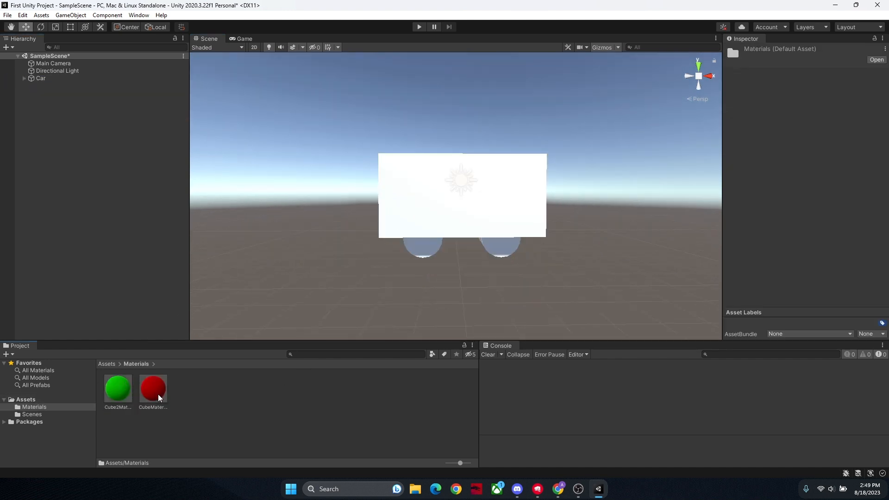
drag(366, 226, 426, 204)
drag(260, 338, 420, 261)
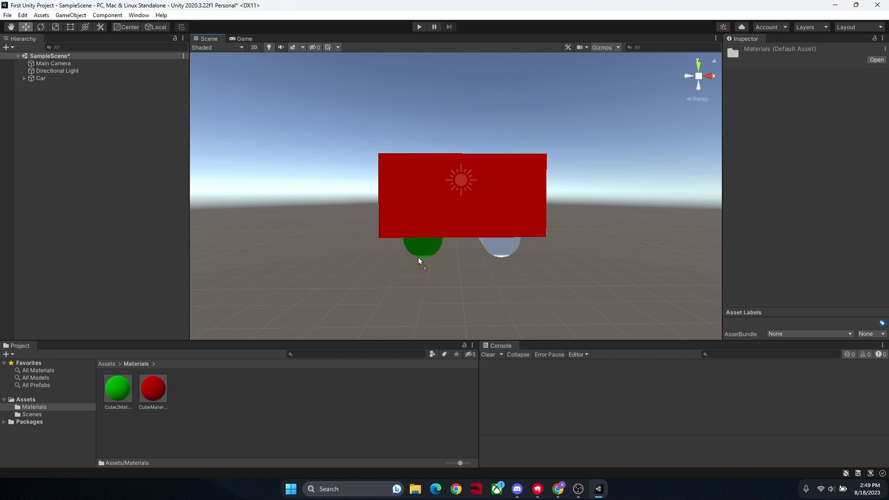
drag(118, 388, 498, 250)
Step: Change the green material's albedo colour to grey 727272 and apply that material to the uncoloured wheels on the car's other side
alt+drag(429, 292, 440, 278)
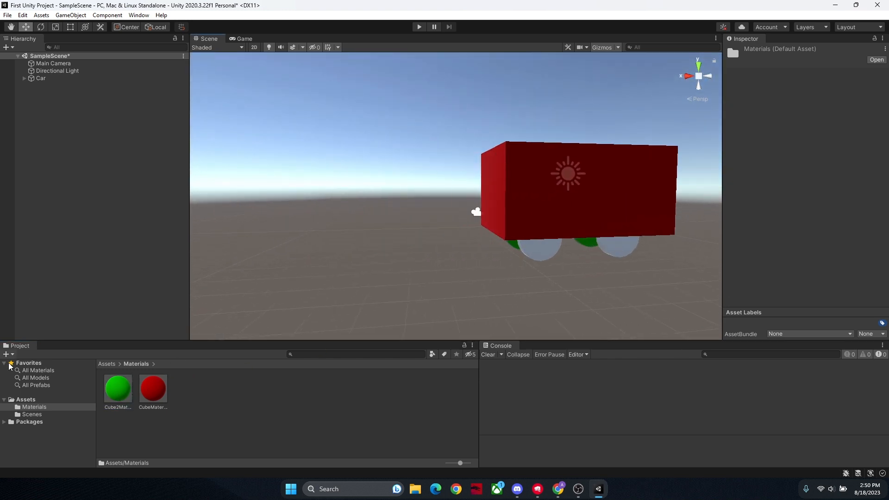
right_click(125, 393)
click(795, 93)
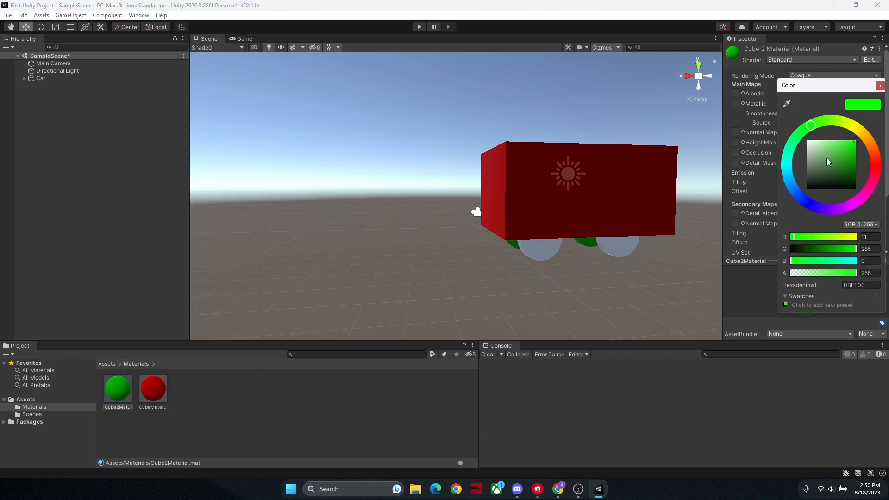
drag(826, 157, 785, 197)
mouse_move(836, 147)
mouse_down()
mouse_move(794, 182)
mouse_move(788, 168)
mouse_up()
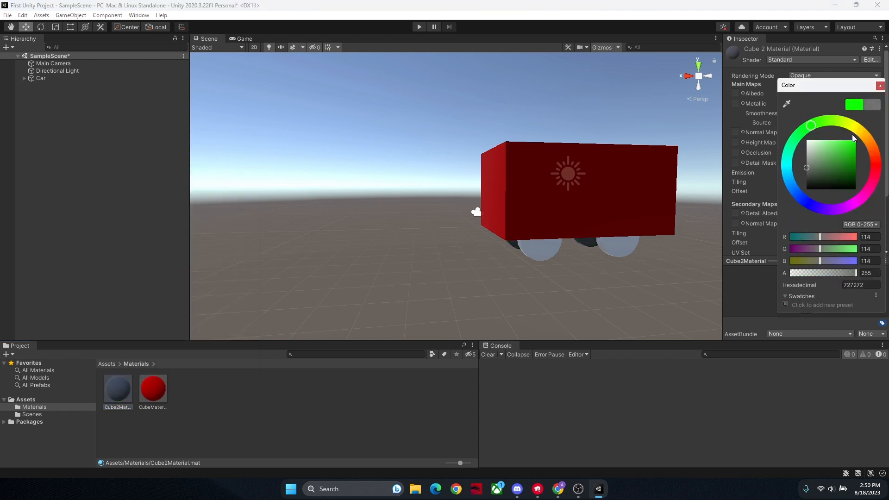
click(880, 88)
click(405, 297)
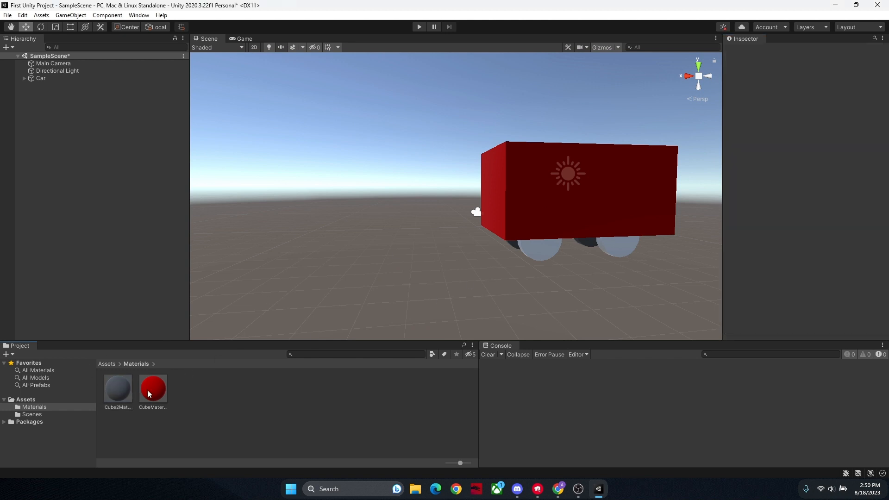
drag(608, 259, 613, 252)
alt+drag(495, 270, 55, 301)
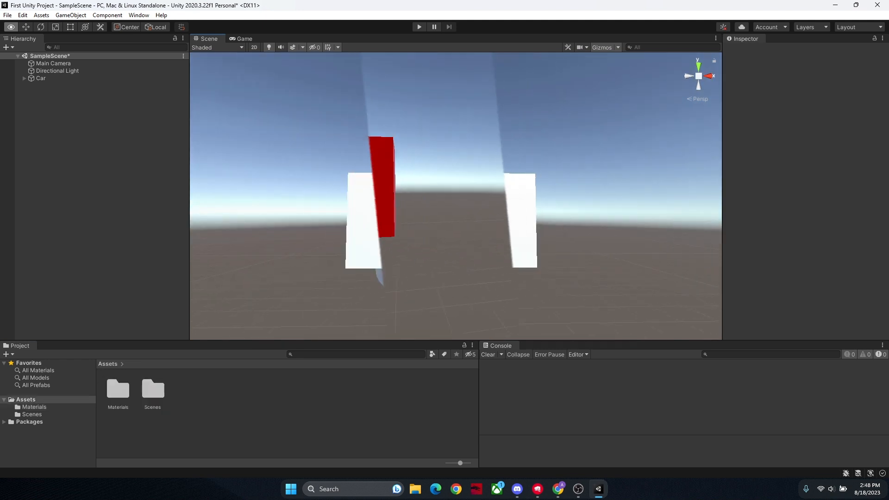
Step: Try an X position of 10 on the base inside the Car, and restore it to 0
alt+drag(417, 194, 446, 196)
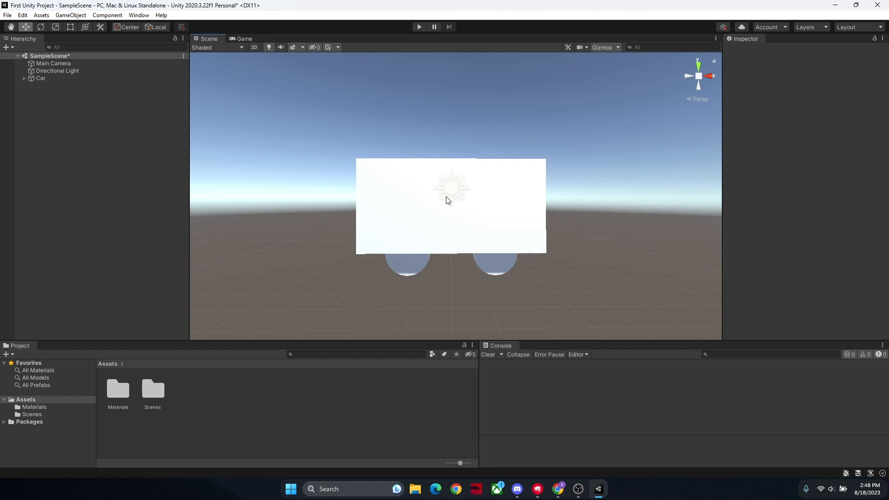
click(447, 200)
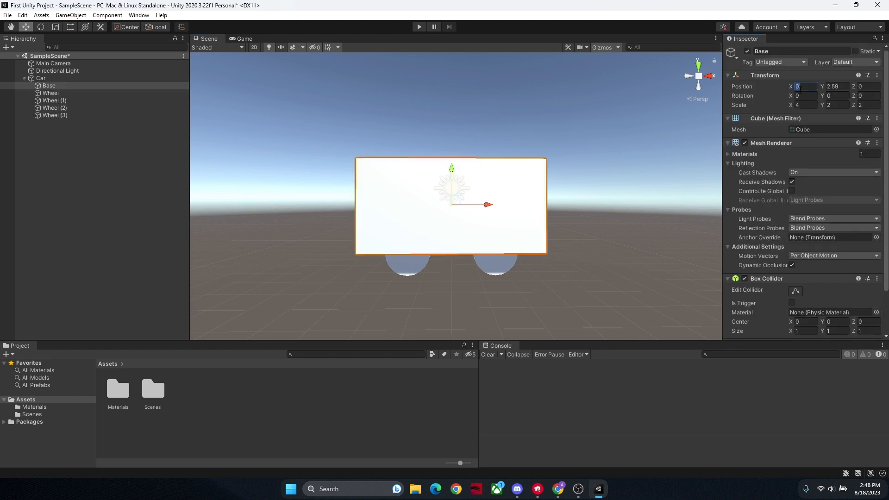
text(10)
key(BackSpace)
text(0)
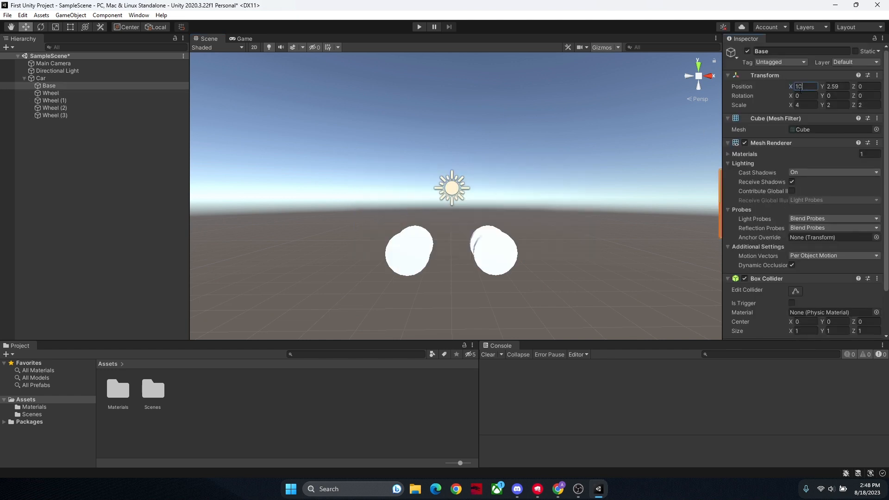
key(BackSpace)
key(BackSpace)
click(417, 115)
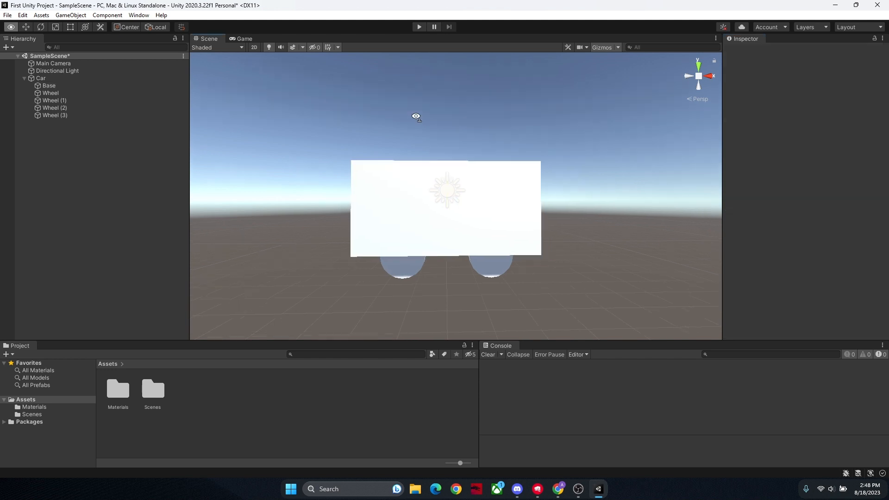
scroll(406, 131, up, 2)
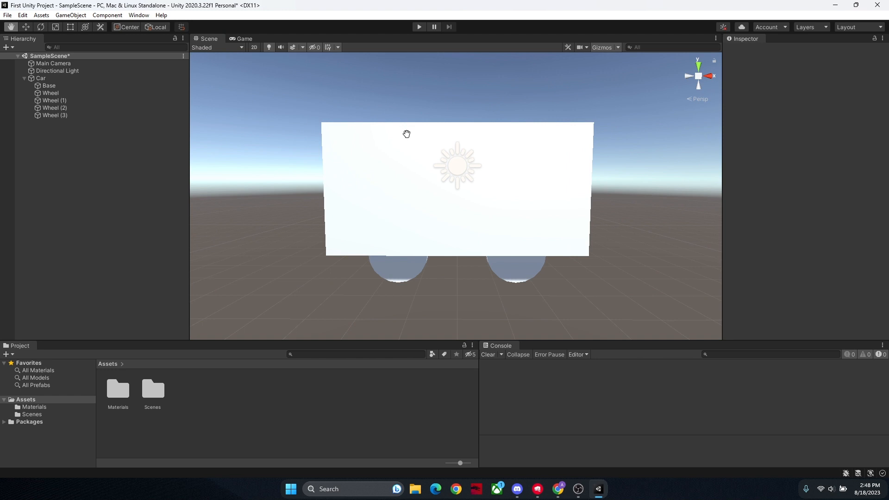
Step: Try moving the base to about Y 2.686 with the Move tool and rotating it about -0.9° around Z
drag(535, 139, 554, 144)
click(26, 27)
click(361, 158)
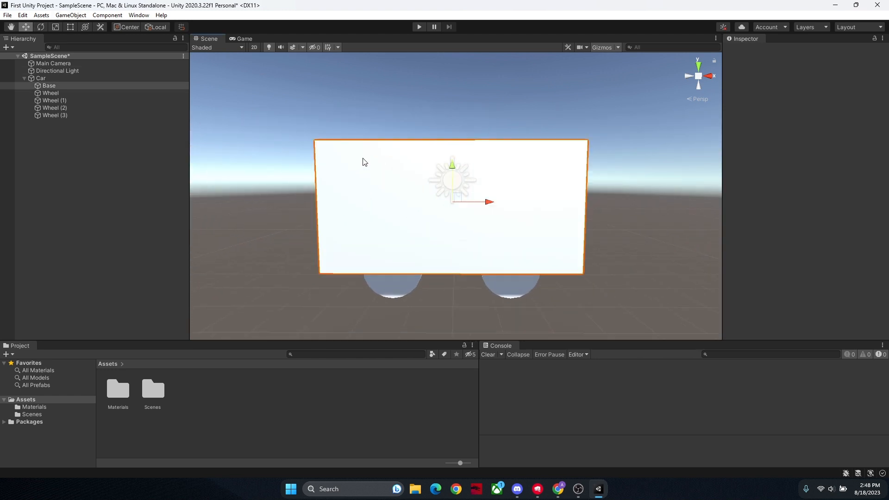
drag(452, 163, 460, 190)
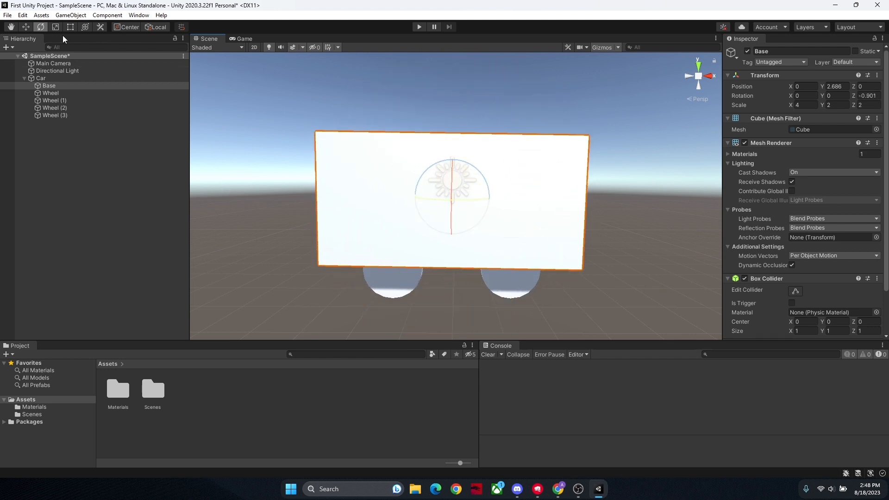
Step: Try resizing the base with the Scale tool to about 3.76 in X, 2.0 in Y and 2.37 in Z
click(52, 29)
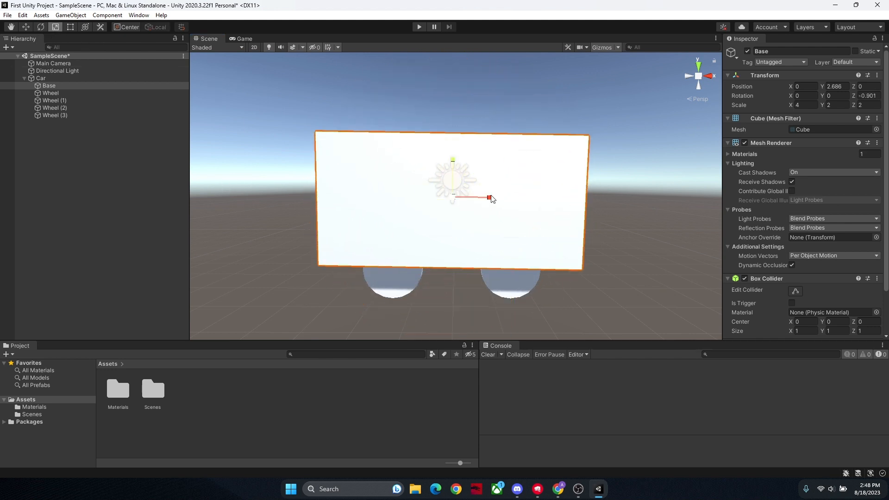
mouse_move(492, 199)
mouse_down()
mouse_move(602, 202)
mouse_move(486, 200)
mouse_up()
click(455, 171)
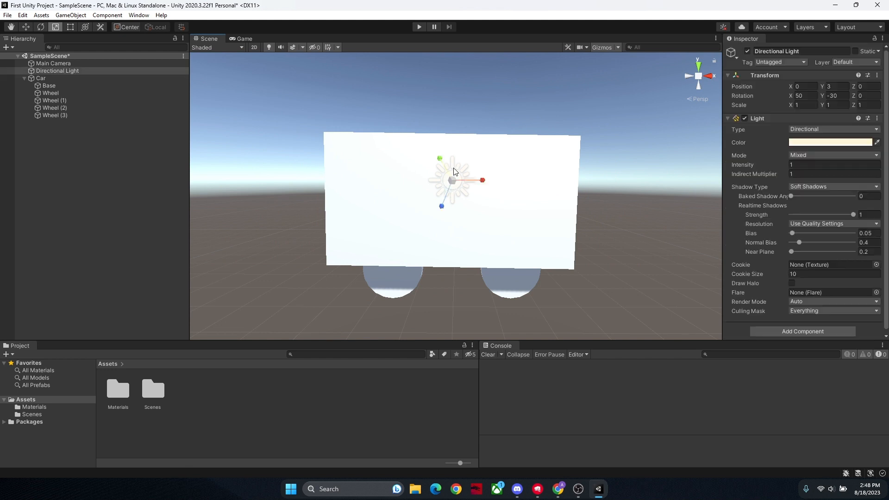
click(522, 165)
mouse_move(454, 159)
mouse_down()
mouse_move(452, 138)
mouse_move(452, 162)
mouse_up()
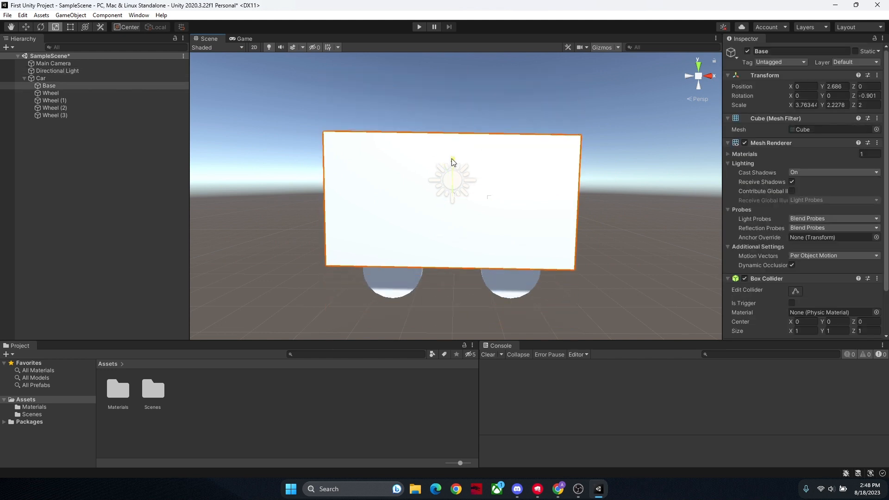
right_drag(477, 190, 685, 197)
key(a)
click(510, 197)
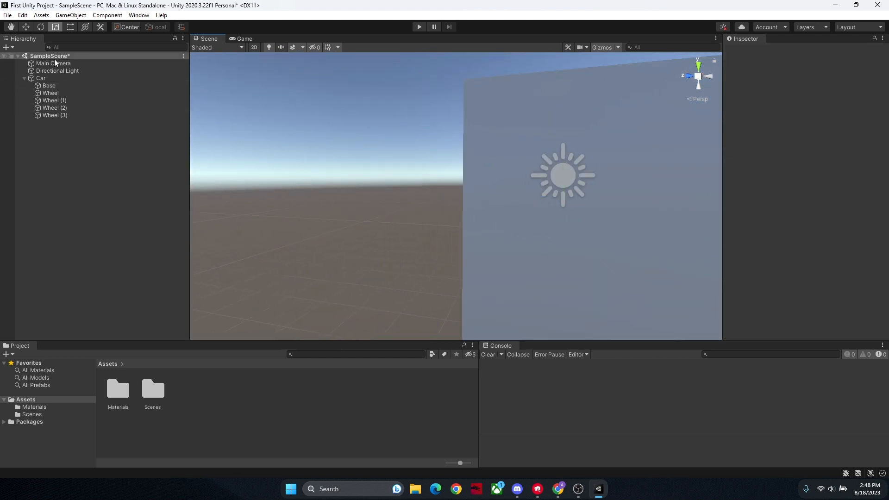
click(54, 85)
right_drag(526, 199, 278, 176)
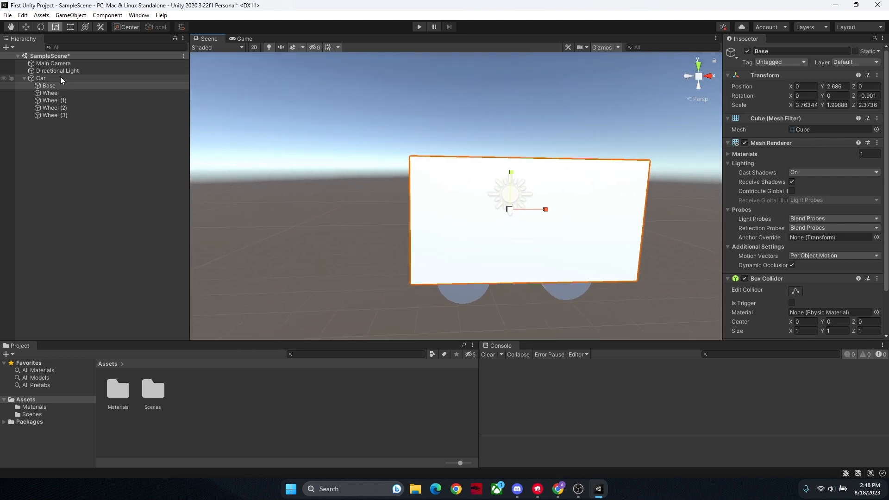
Step: Try resizing the base with the Rect tool to a scale of about 3.78 in X and 2.05 in Y
click(69, 28)
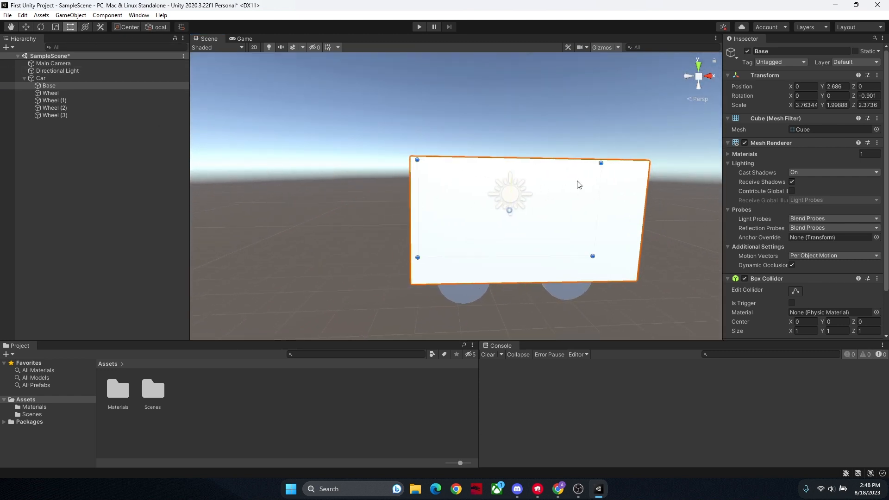
right_drag(579, 184, 541, 166)
mouse_move(540, 165)
mouse_down()
mouse_move(571, 135)
mouse_move(517, 163)
mouse_move(549, 111)
mouse_move(506, 104)
mouse_move(571, 129)
mouse_move(568, 200)
mouse_move(570, 190)
mouse_move(424, 162)
mouse_move(610, 133)
mouse_move(615, 162)
mouse_move(636, 131)
mouse_move(585, 83)
mouse_move(575, 159)
mouse_move(544, 150)
mouse_move(545, 165)
mouse_up()
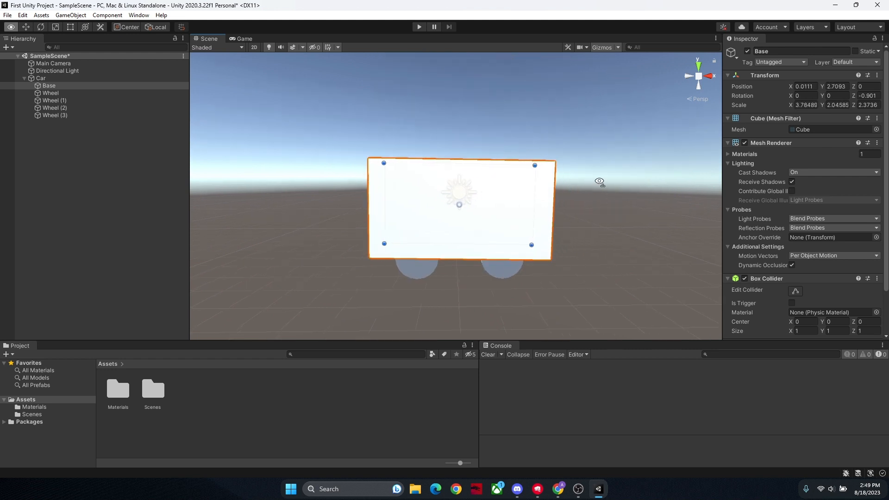
scroll(599, 182, down, 2)
scroll(599, 182, up, 4)
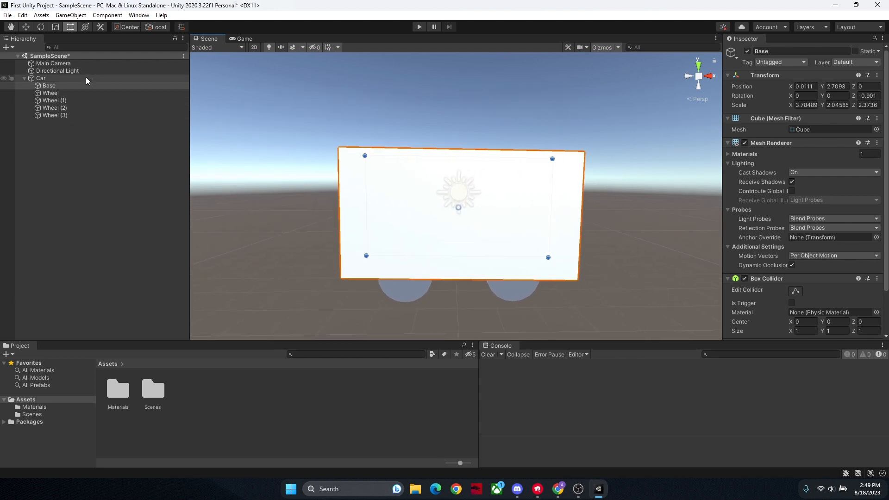
Step: Try the combined Transform tool on the base, reducing its Y scale to about 1.70 and tilting it freely
click(86, 27)
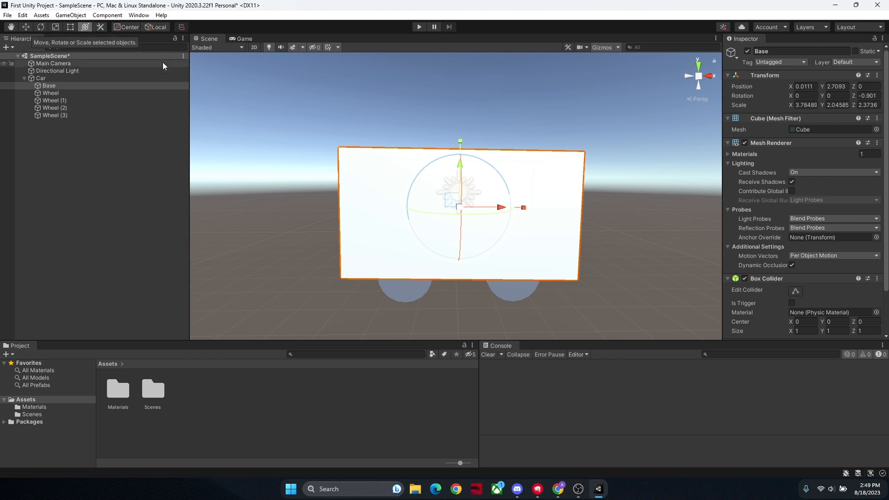
mouse_move(459, 141)
mouse_down()
mouse_move(460, 112)
mouse_move(457, 148)
mouse_up()
drag(481, 204, 468, 190)
click(635, 231)
mouse_move(635, 230)
alt+mouse_down()
mouse_move(610, 278)
mouse_move(618, 310)
mouse_move(622, 301)
mouse_move(647, 309)
mouse_move(639, 232)
mouse_move(634, 279)
mouse_move(633, 246)
alt+mouse_up()
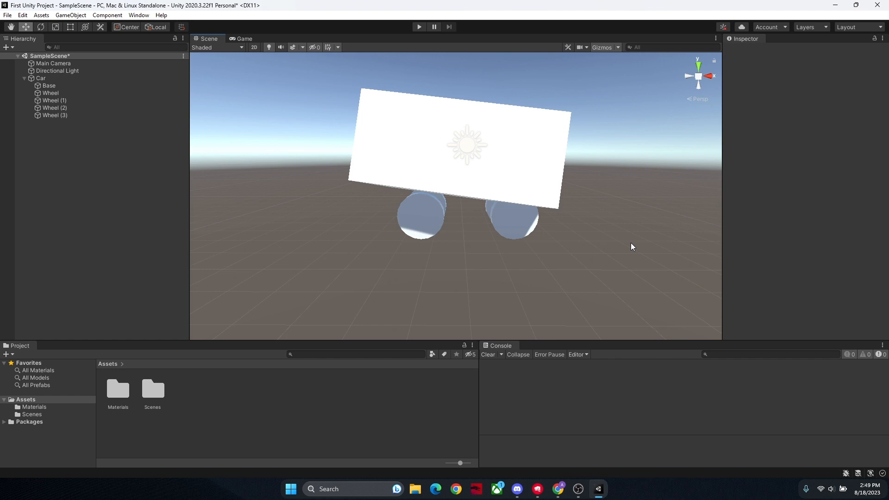
Step: Undo the trial moves, rotations and scalings of the base, going back past the creation of the Car parent
key(ctrl+z)
key(ctrl+z)
key(ctrl+z)
key(ctrl+z)
key(ctrl+z)
key(ctrl+z)
key(ctrl+z)
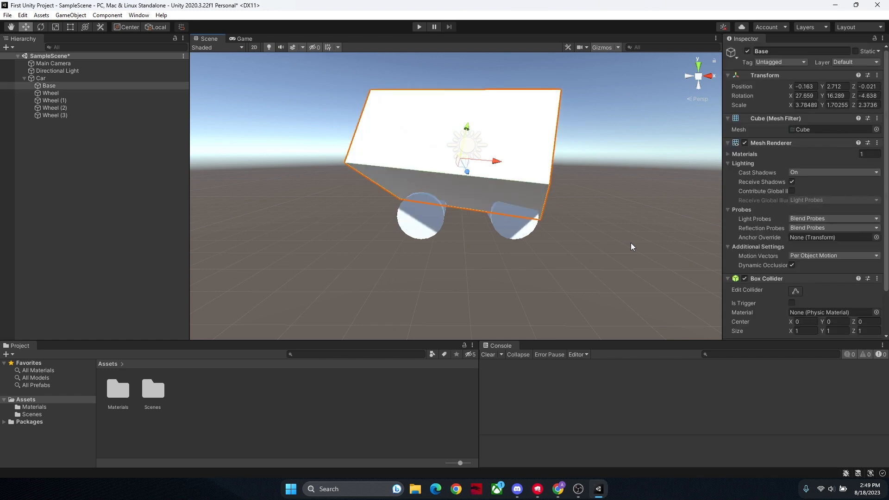
key(ctrl+z)
key(ctrl+z)
key(ctrl+z)
key(ctrl+z)
key(ctrl+z)
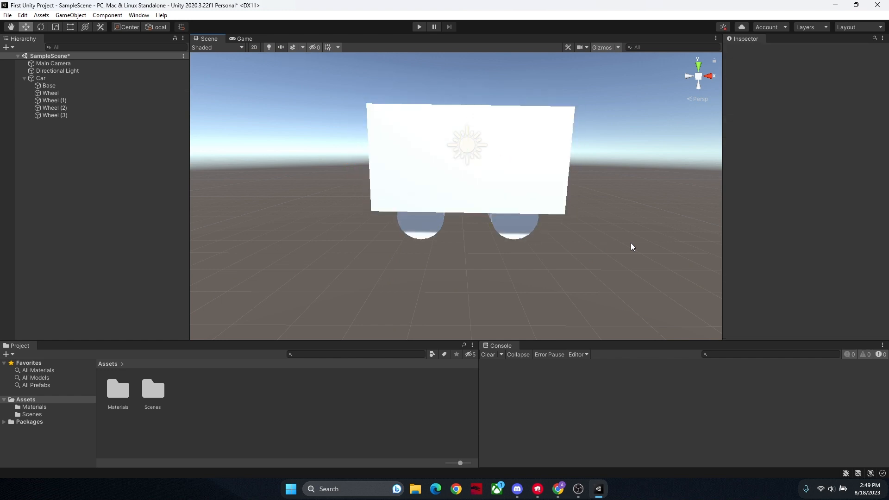
key(ctrl+z)
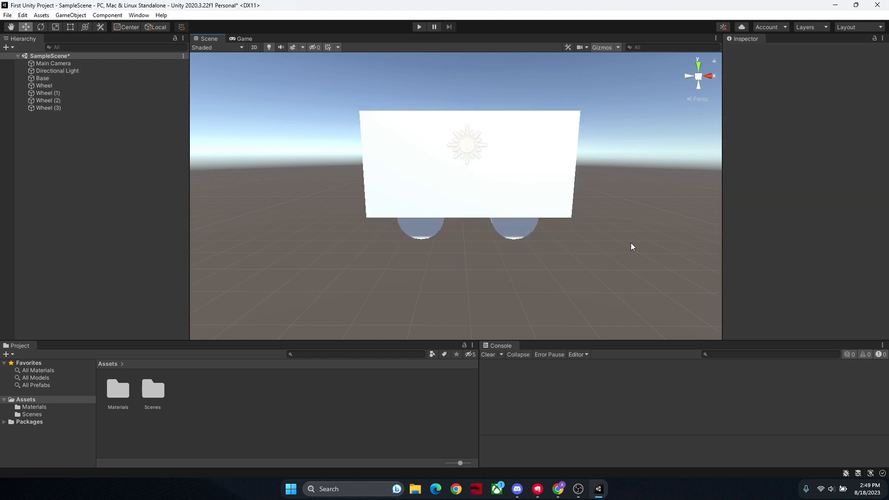
Step: Redo the creation of the empty Car parent and the grouping of the base and wheels under it
key(ctrl+y)
key(ctrl+y)
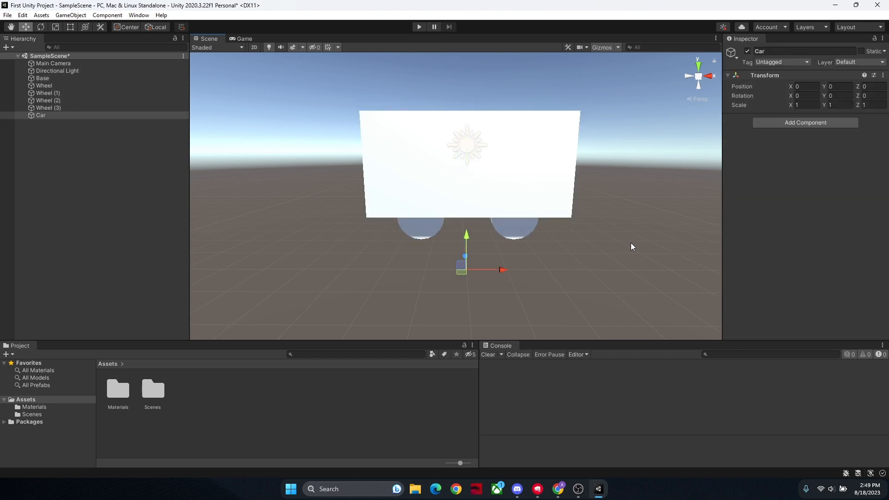
key(ctrl+y)
key(ctrl+y)
key(ctrl+y)
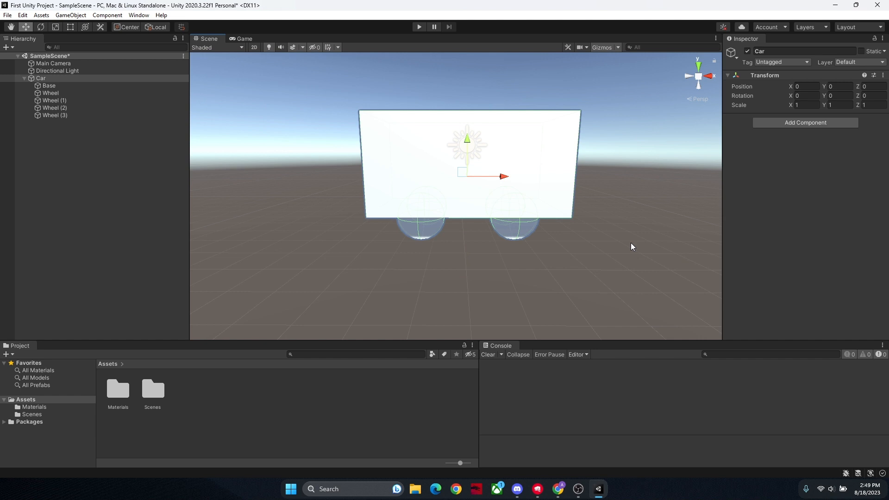
Step: Deselect the Car, collapse its child objects in the hierarchy and face the whole car in the scene
click(295, 79)
click(24, 79)
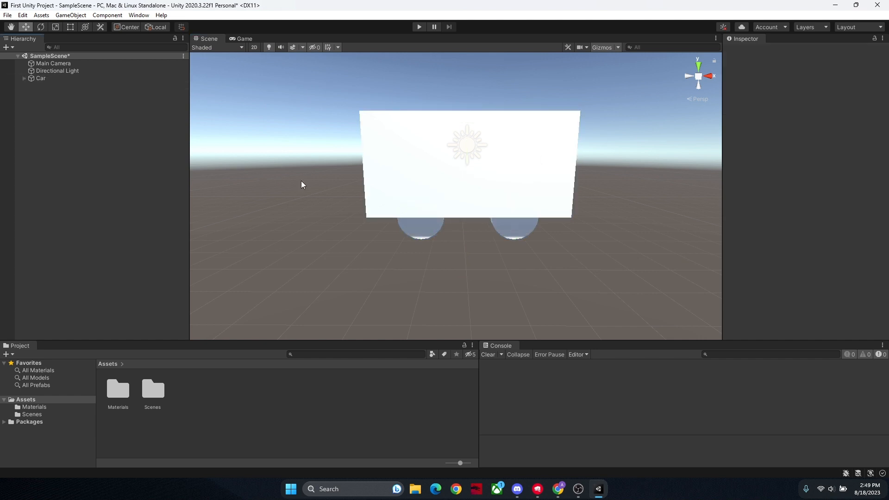
alt+drag(301, 185, 484, 208)
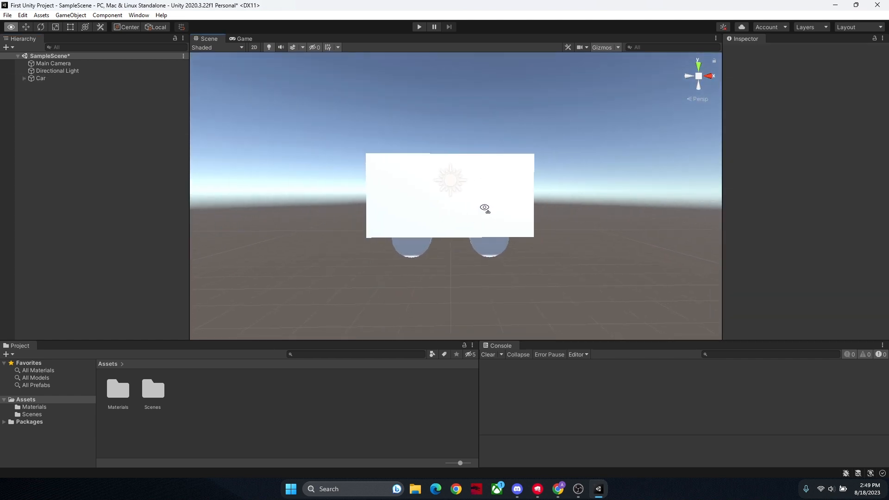
key(a)
key(d)
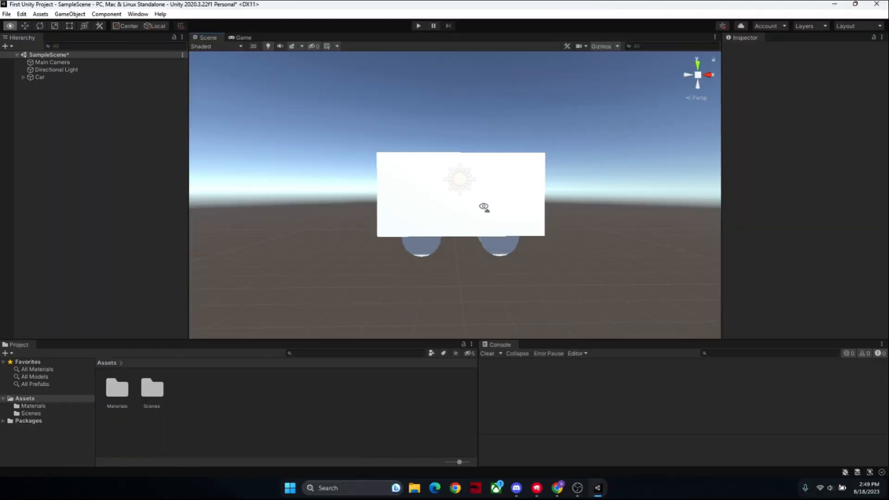